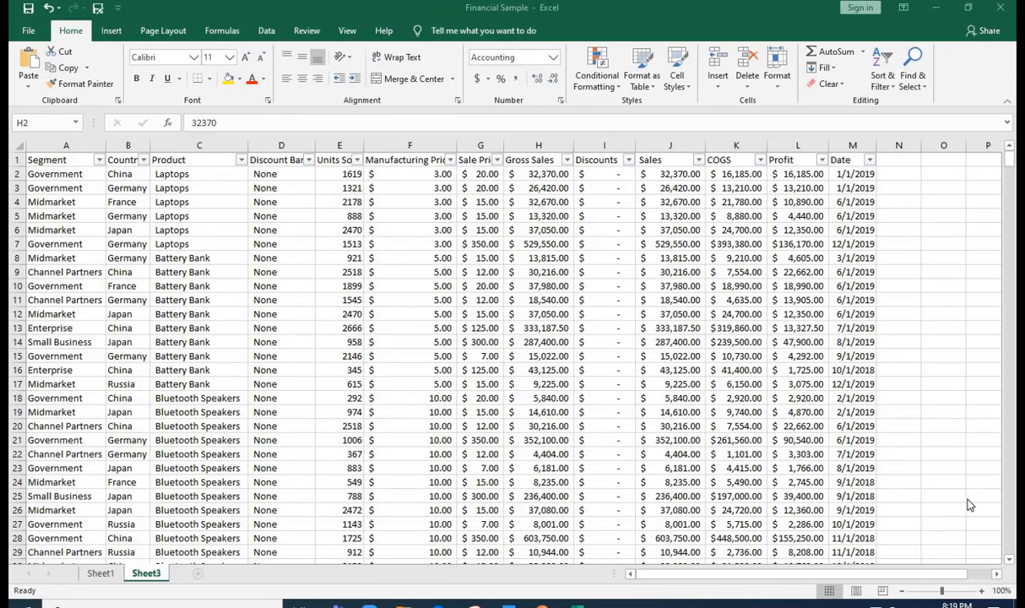
Step: Examine the dataset on Sheet3, checking its last row, its header row and its record rows
left_click(71, 157)
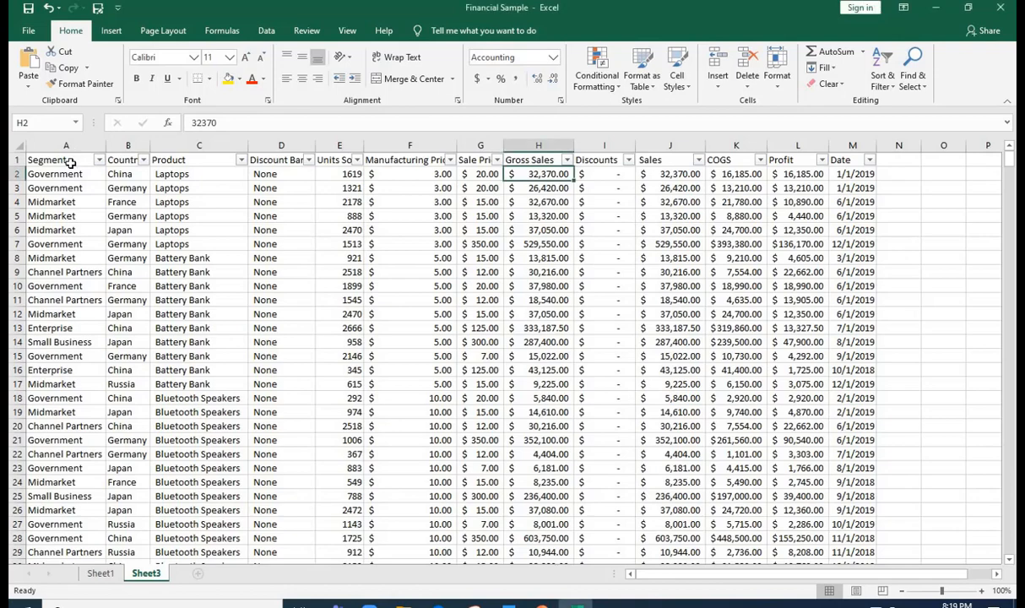
left_click(73, 162)
key("ctrl+Down")
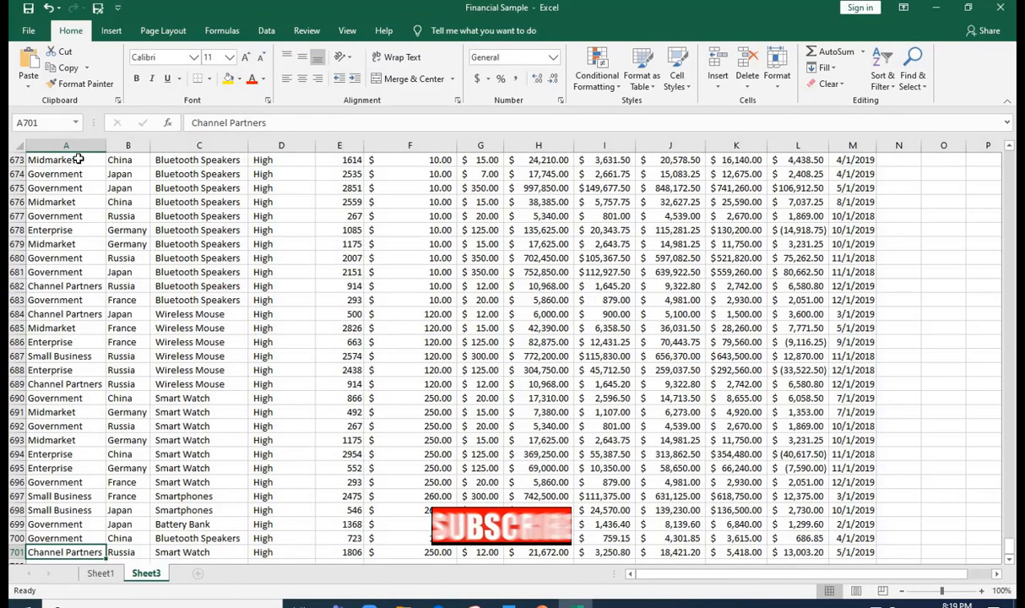
key("ctrl+Up")
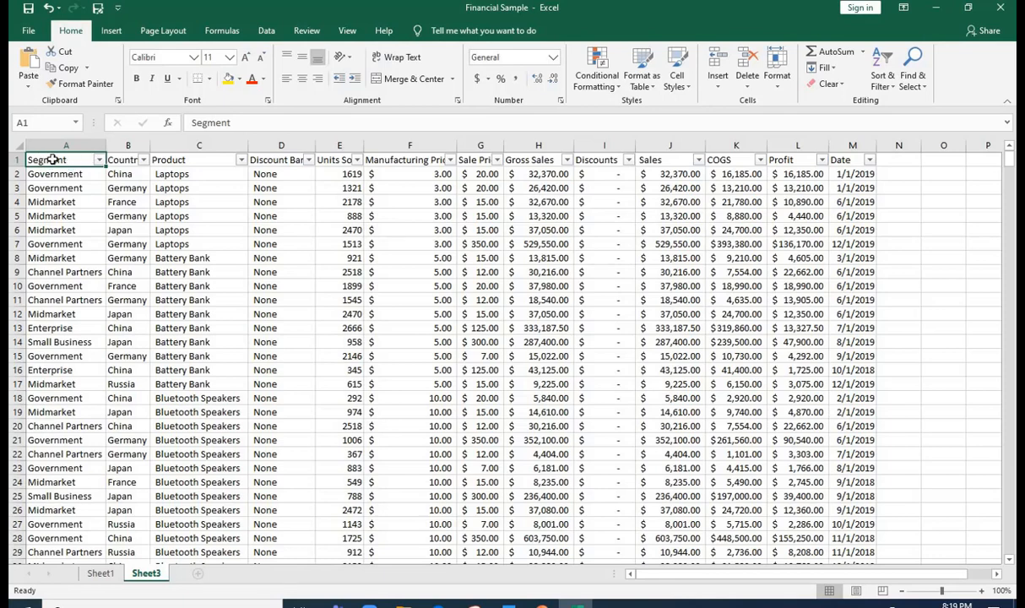
left_click_drag(52, 159, 851, 161)
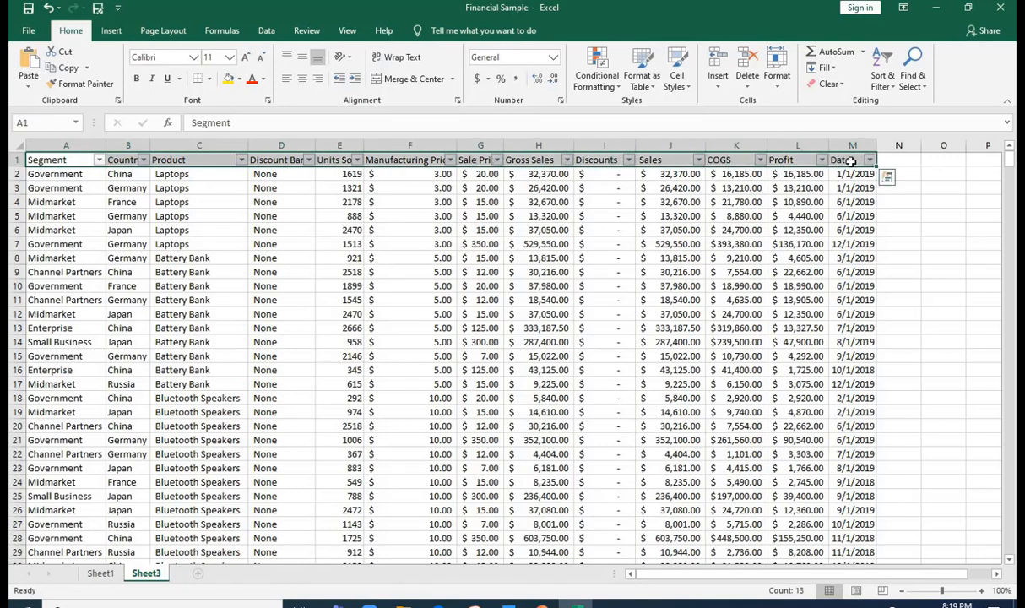
left_click(18, 175)
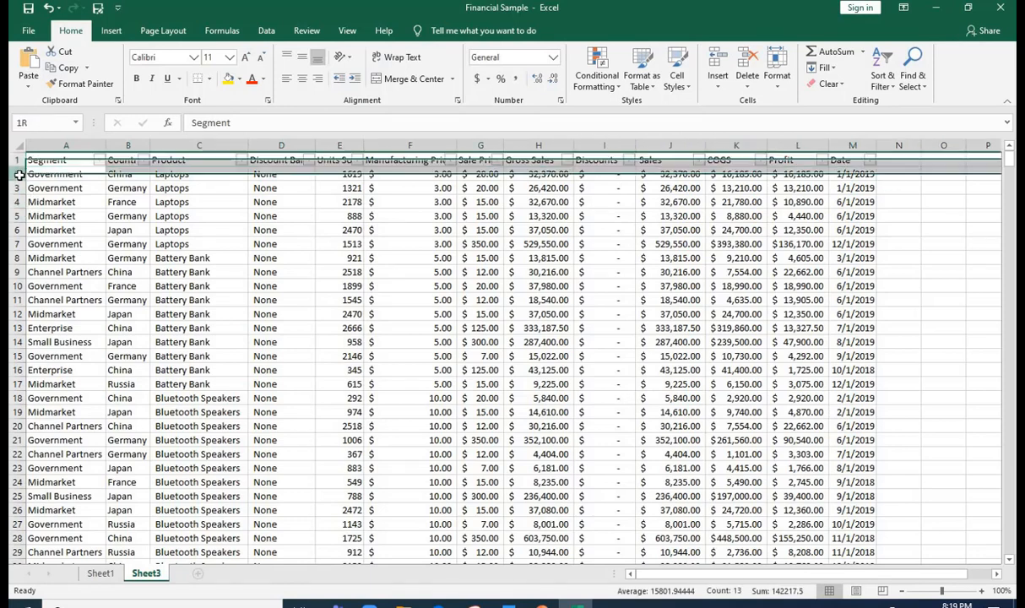
left_click_drag(19, 175, 13, 435)
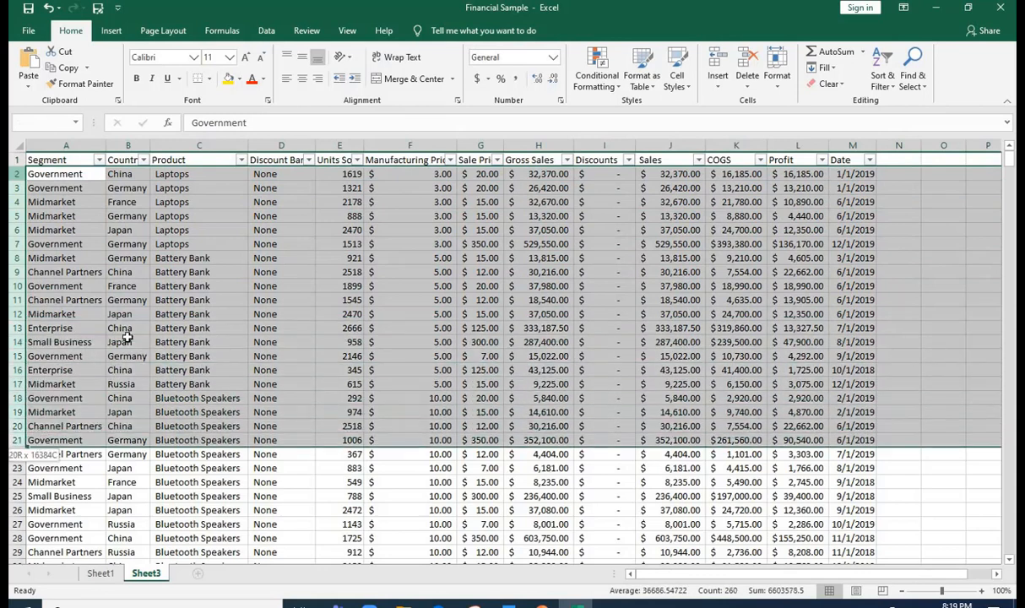
left_click(14, 244)
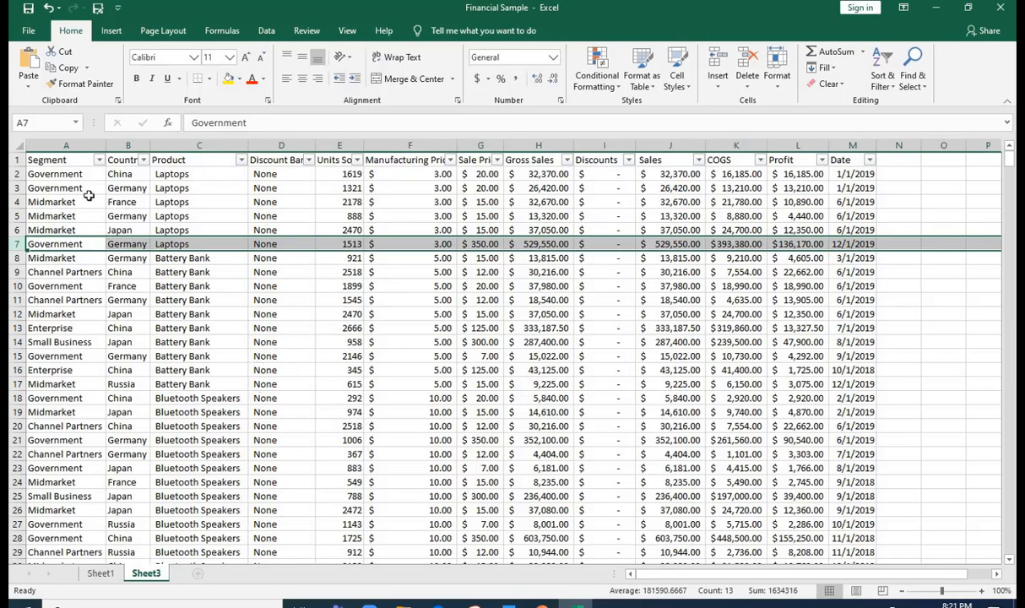
left_click(473, 340)
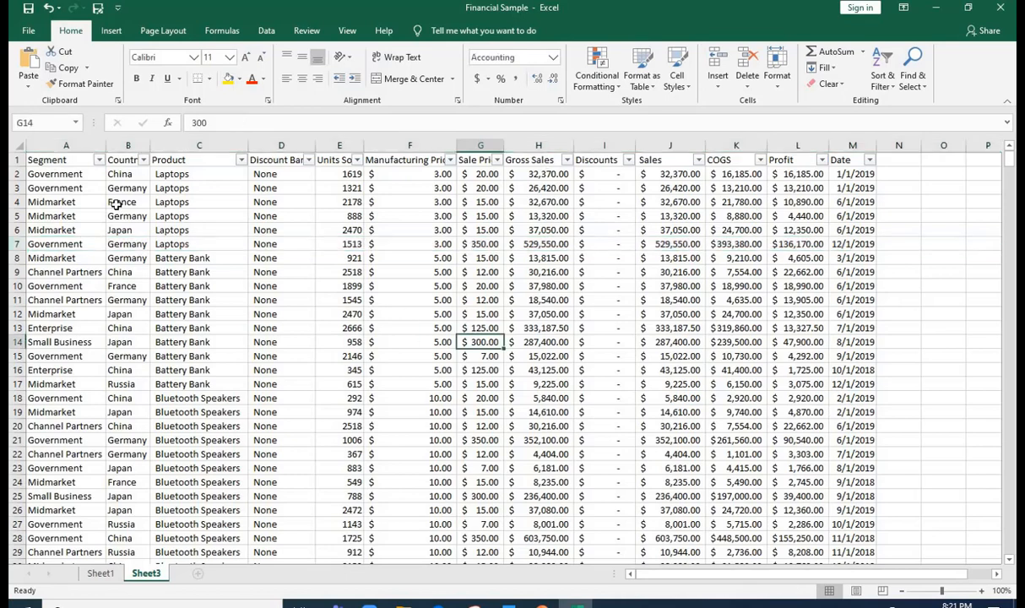
left_click(82, 160)
left_click_drag(406, 190, 851, 535)
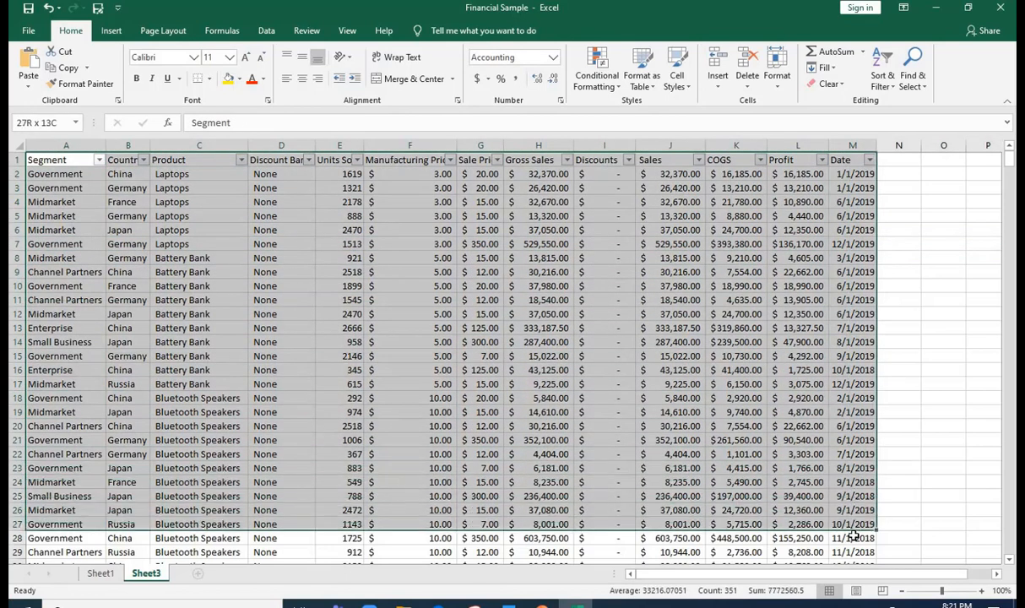
left_click(411, 368)
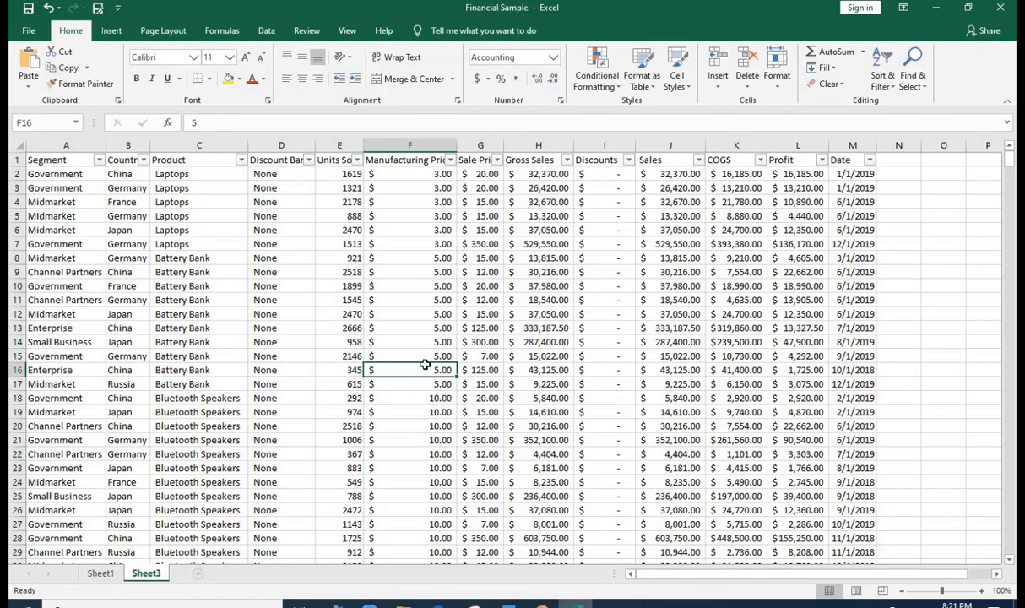
left_click(463, 301)
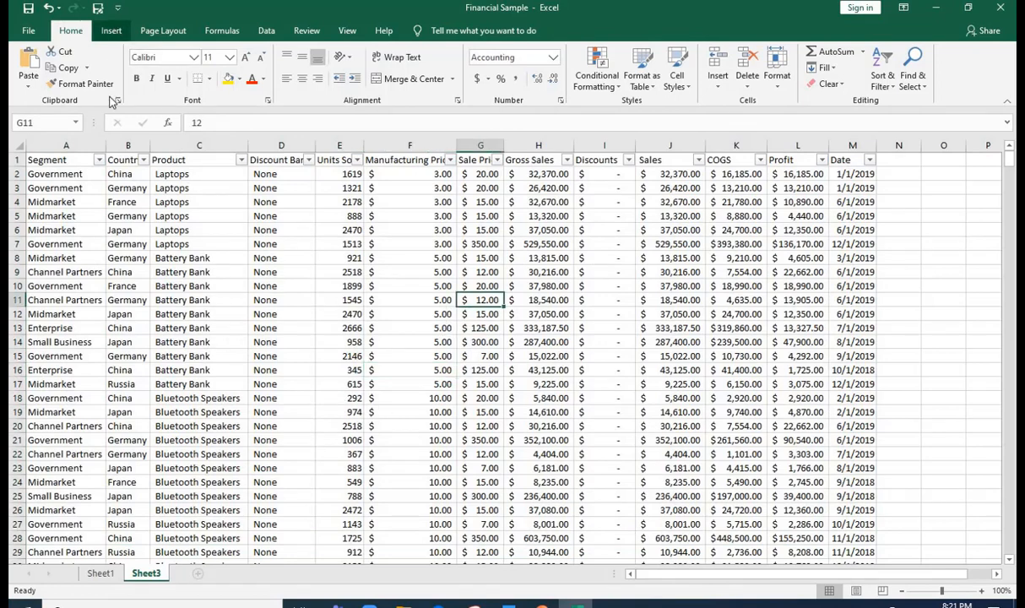
left_click(111, 34)
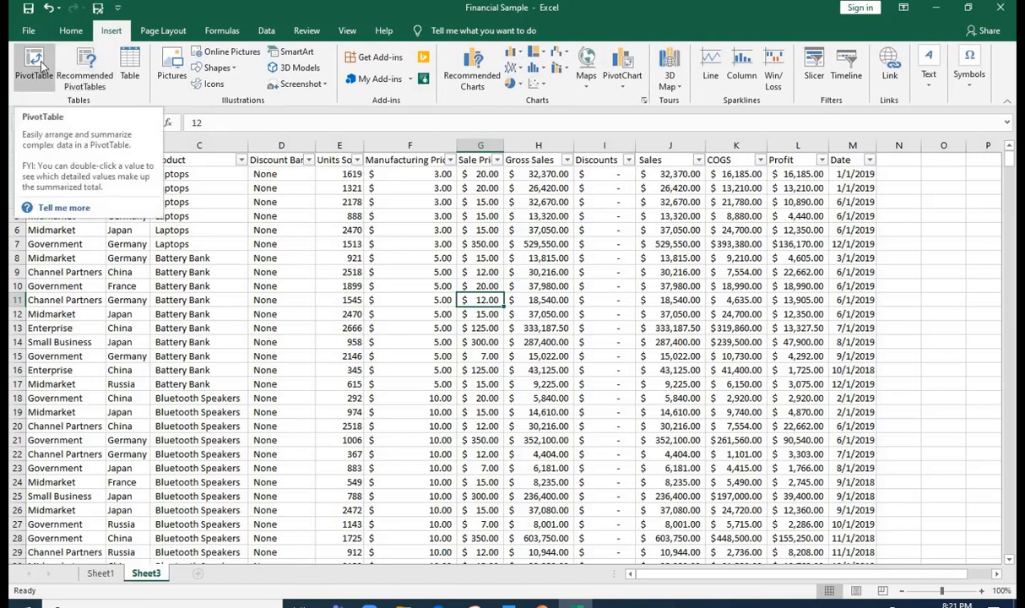
left_click(194, 272)
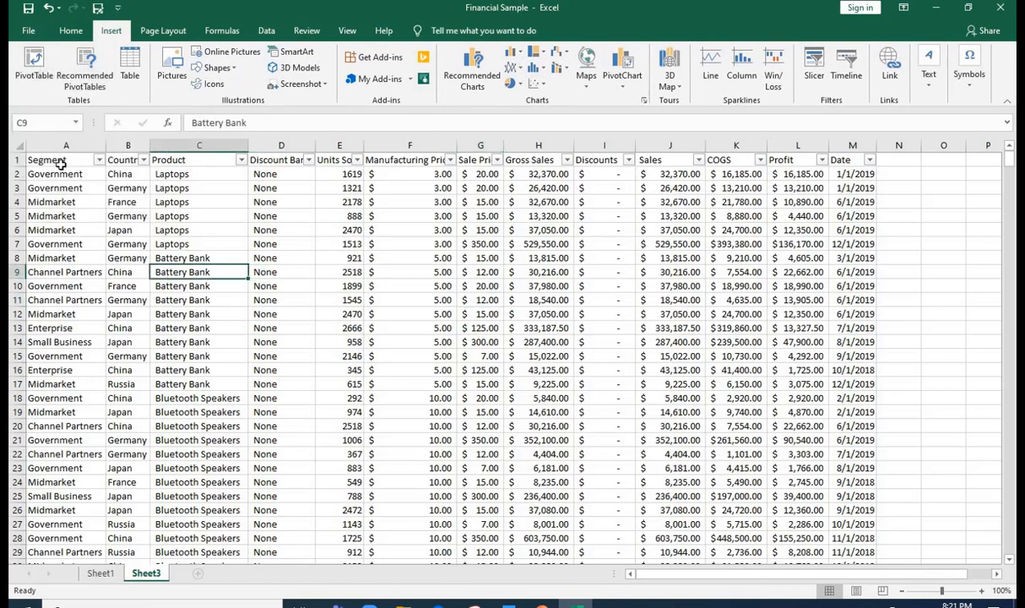
left_click(325, 258)
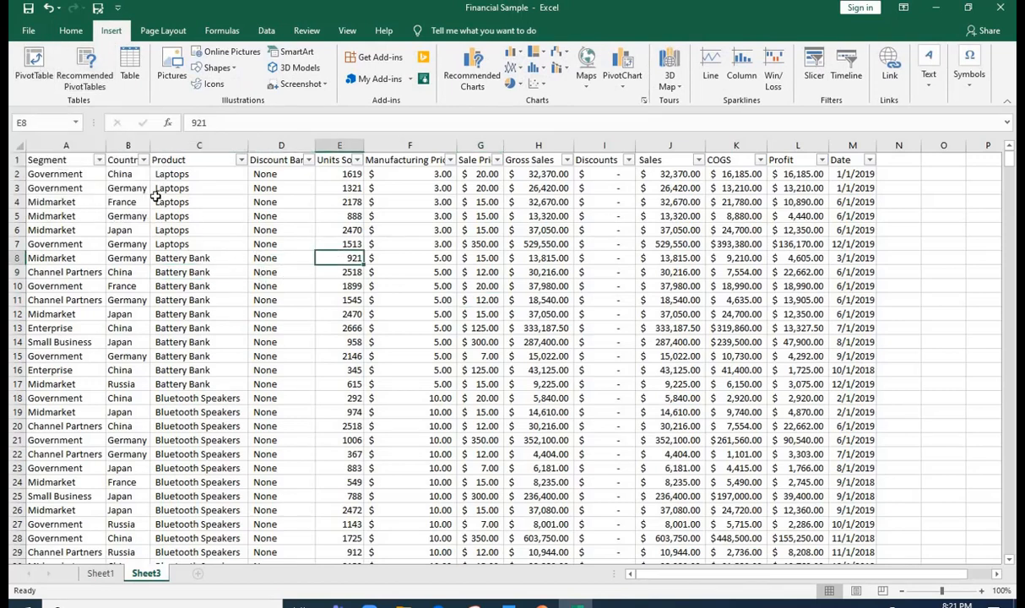
left_click(34, 64)
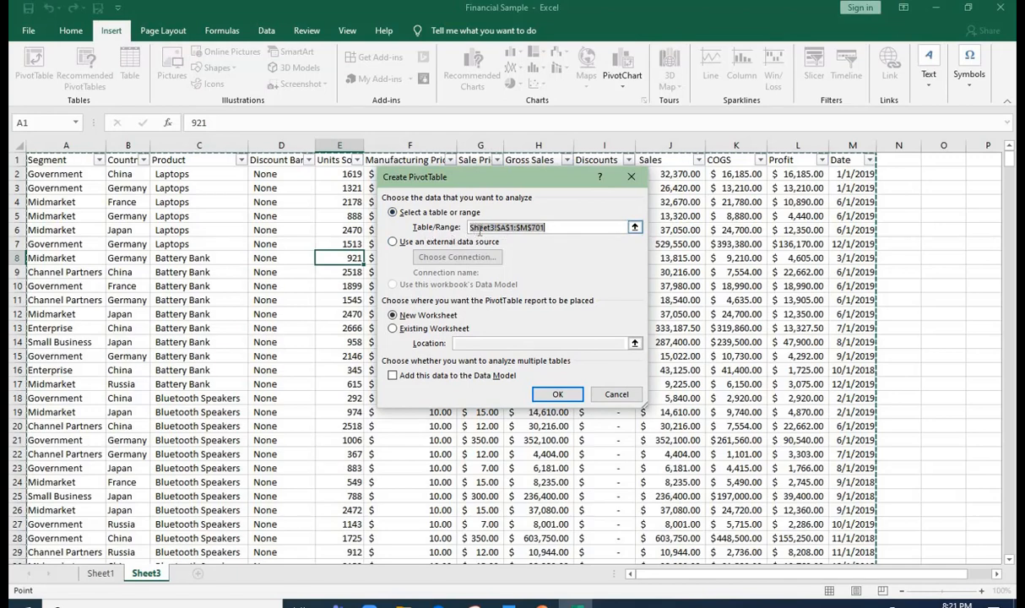
left_click(558, 227)
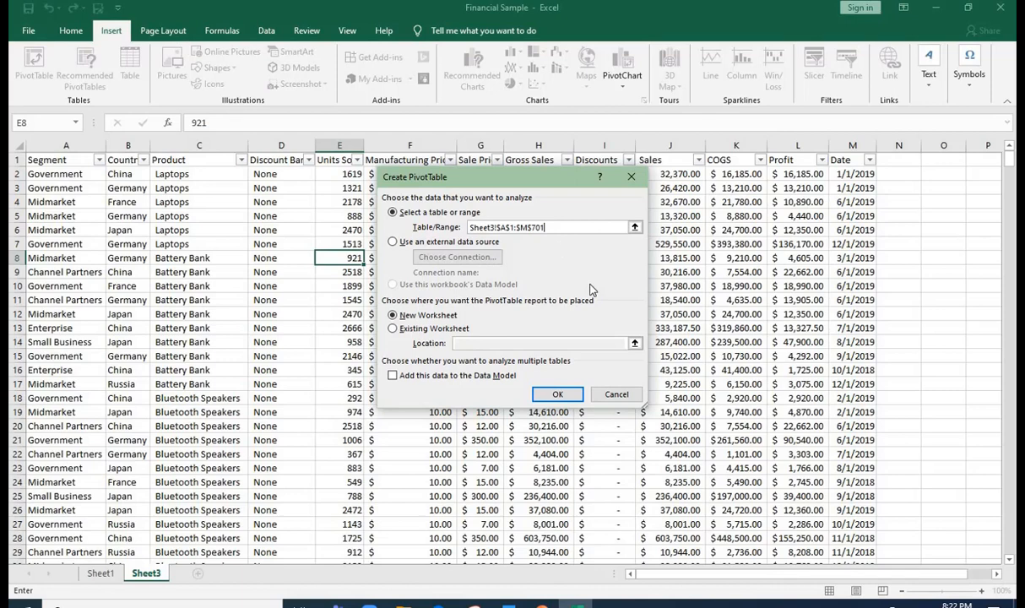
left_click(617, 395)
Step: Convert the data range A1:M701 on Sheet3 into a table with headers
left_click(226, 241)
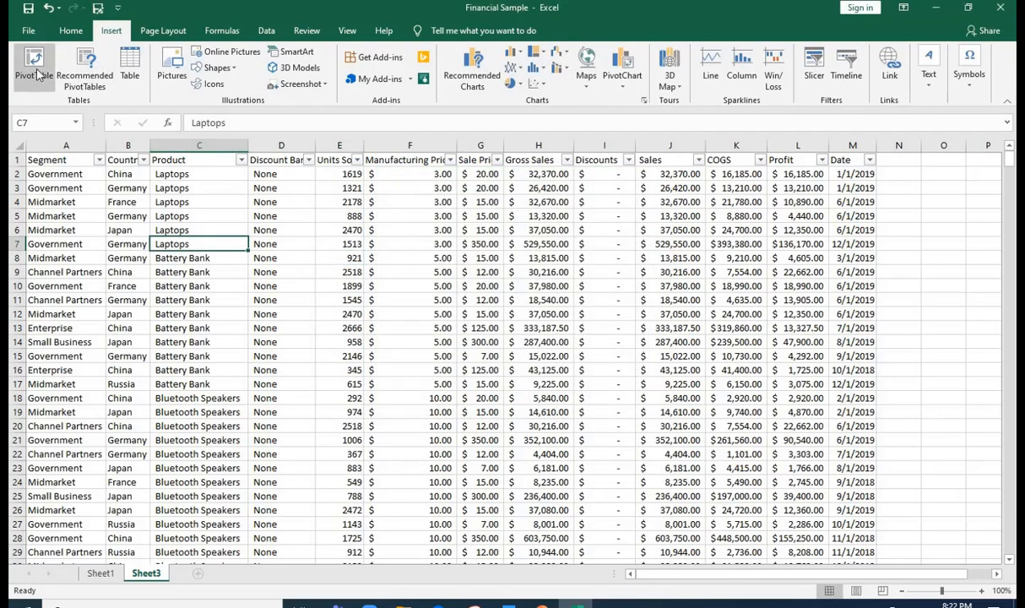
left_click(130, 66)
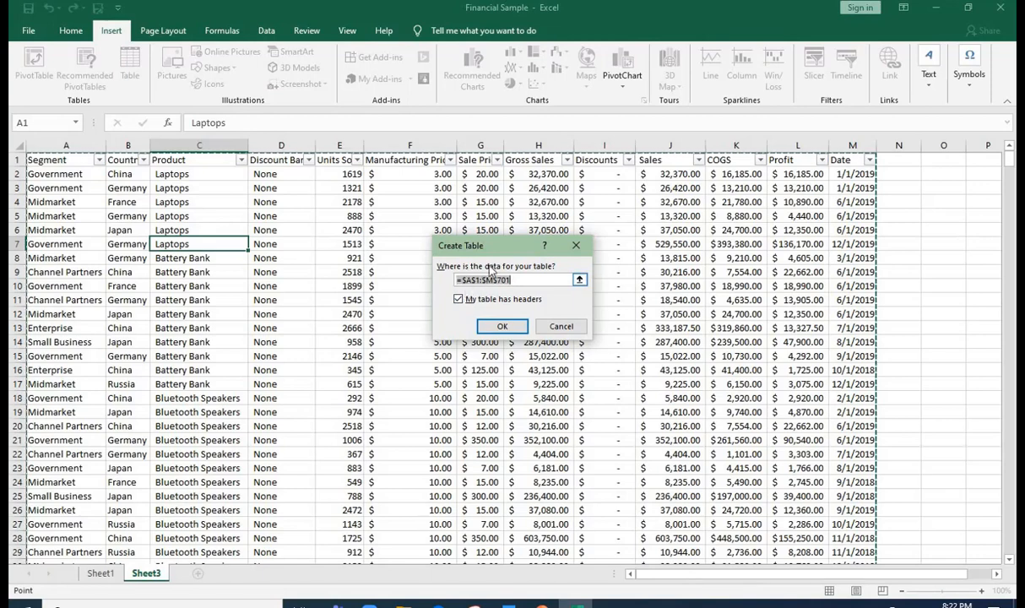
left_click(498, 326)
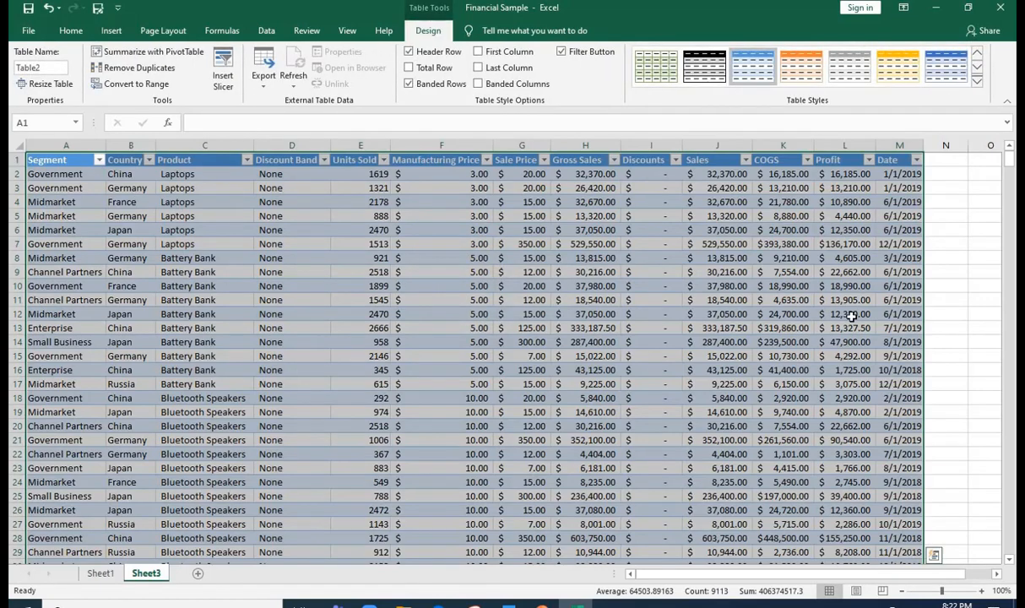
left_click(887, 312)
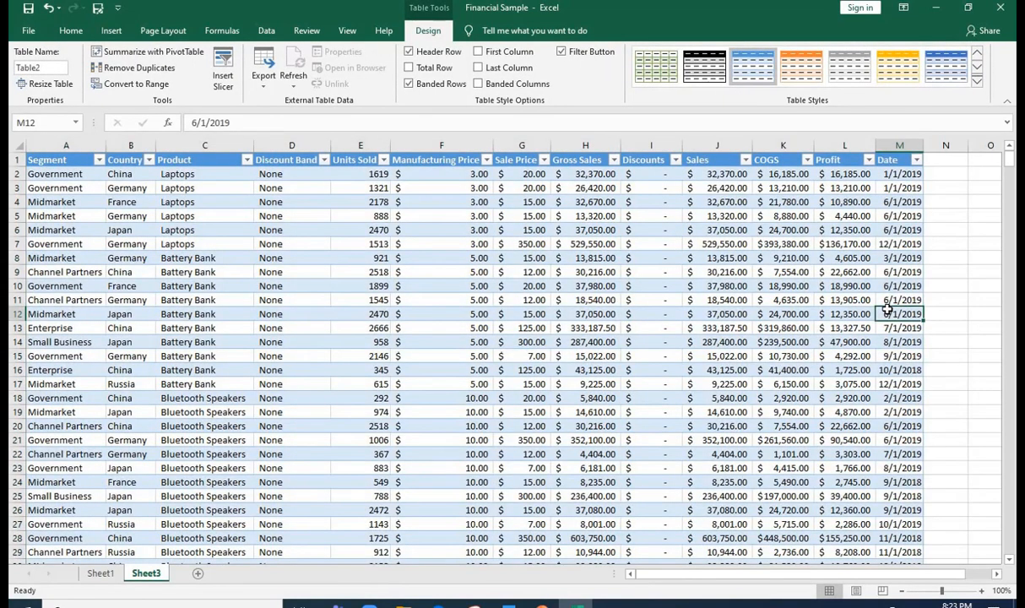
Step: Inspect the lower end of the new table and its corner resize handle, and return to the header row
key("ctrl+Down")
scroll(945, 481, "down", 3)
left_click(929, 481)
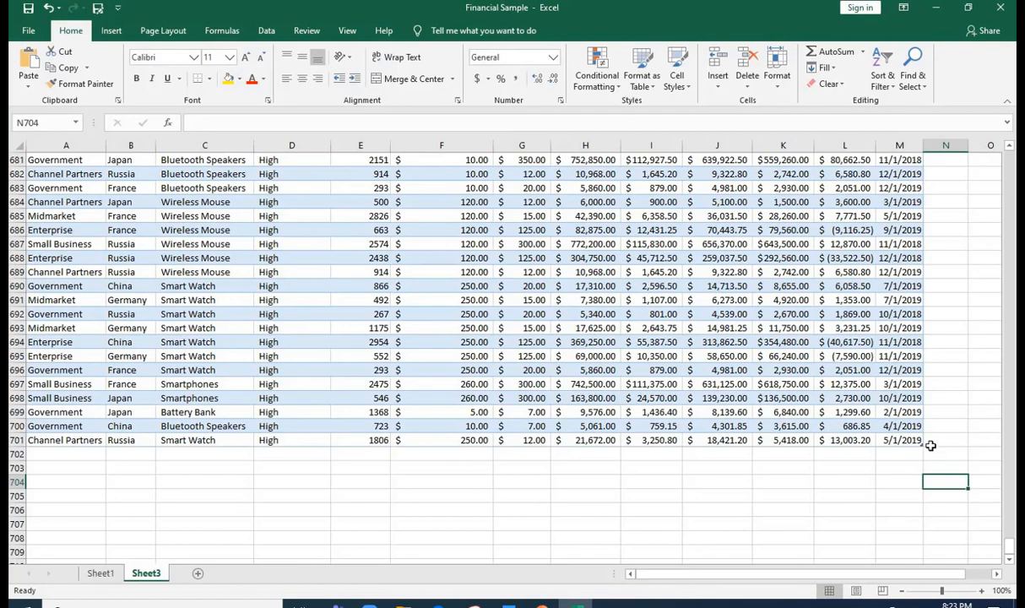
scroll(979, 457, "up", 4)
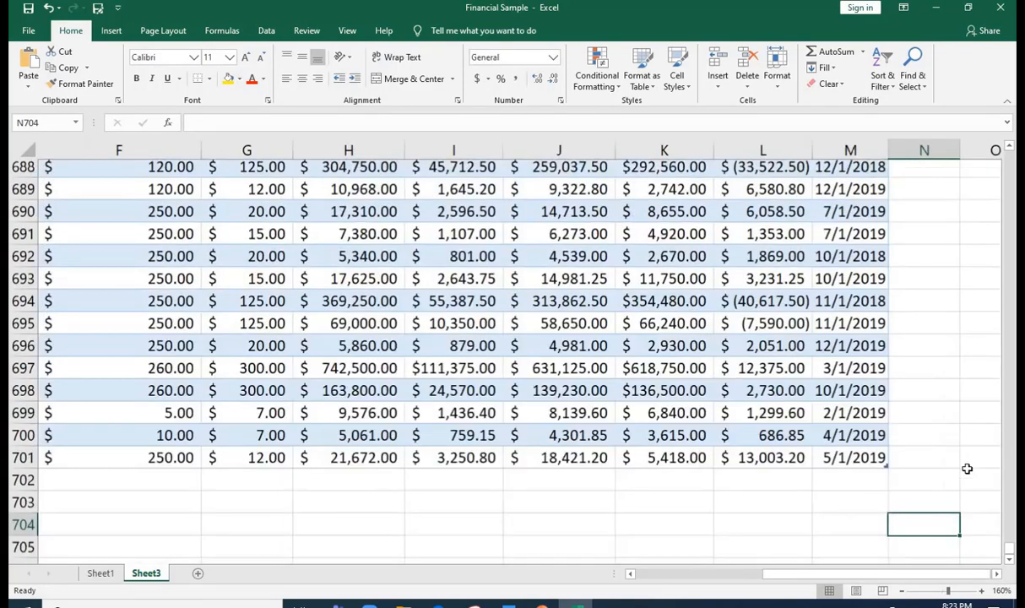
scroll(942, 505, "up", 3)
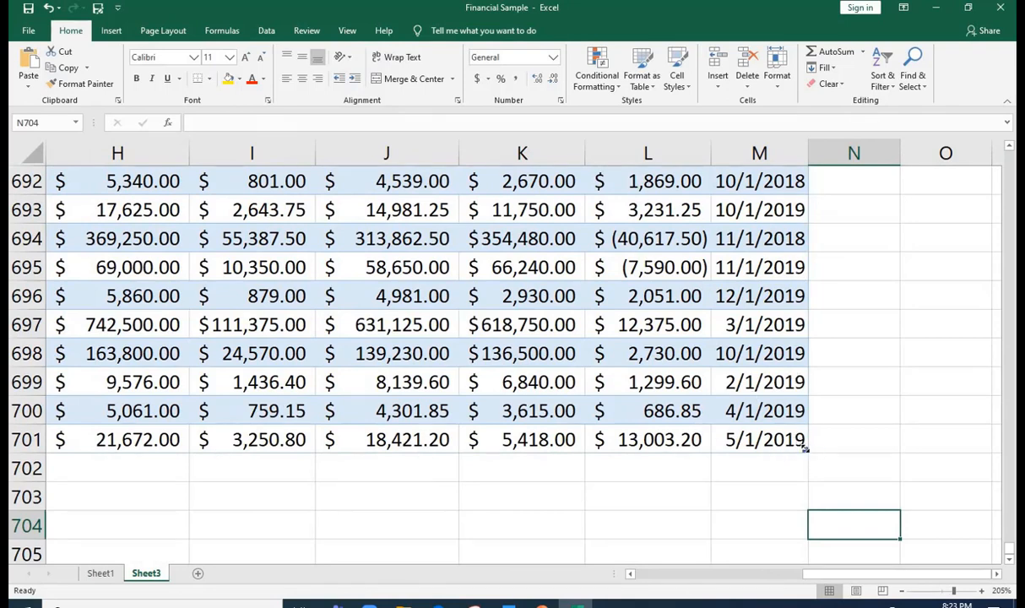
scroll(634, 385, "down", 6, "ctrl")
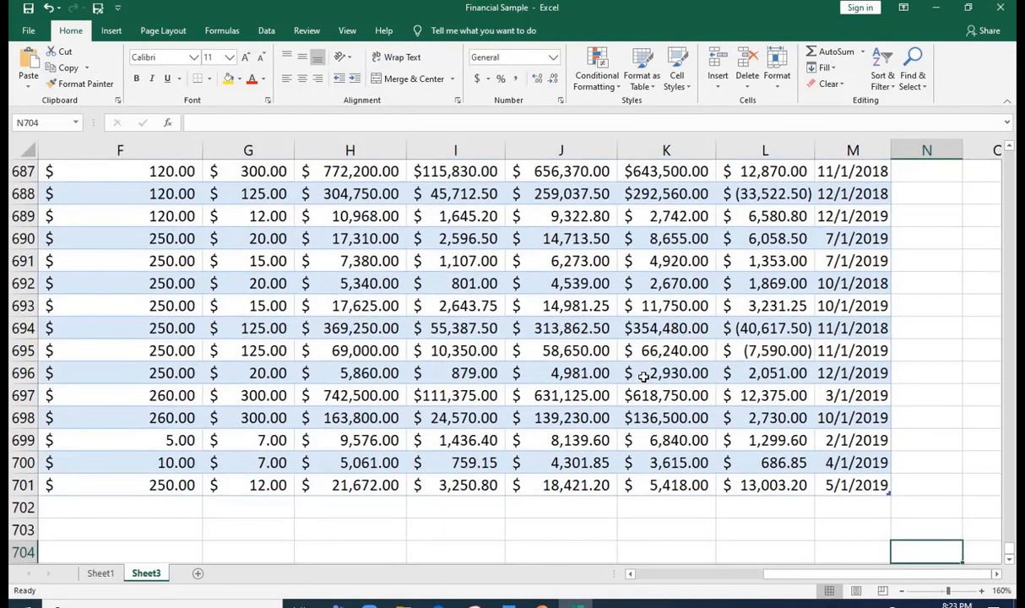
scroll(632, 370, "down", 1, "ctrl")
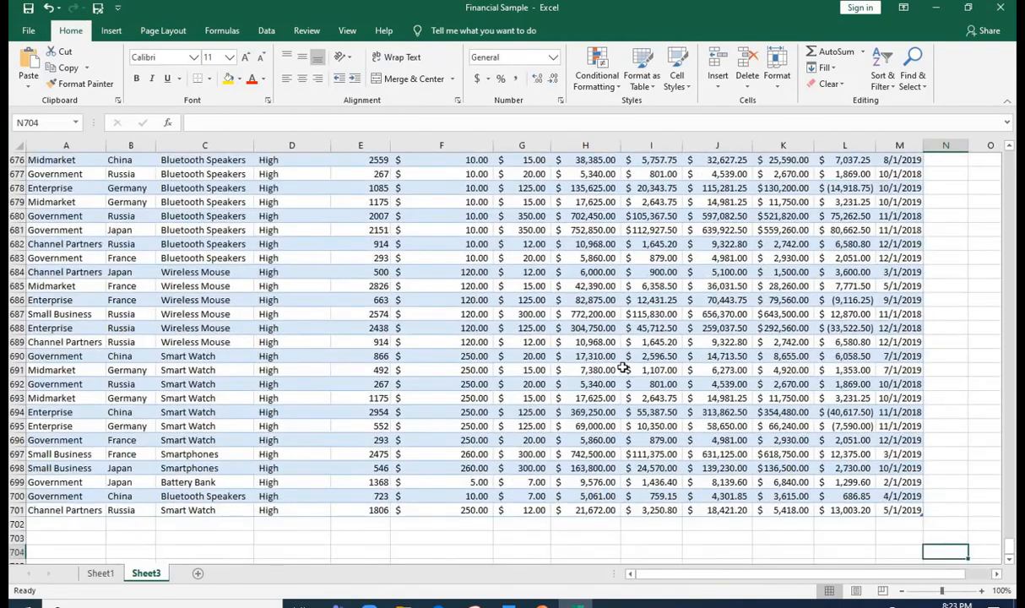
scroll(623, 368, "up", 2)
left_click(612, 356)
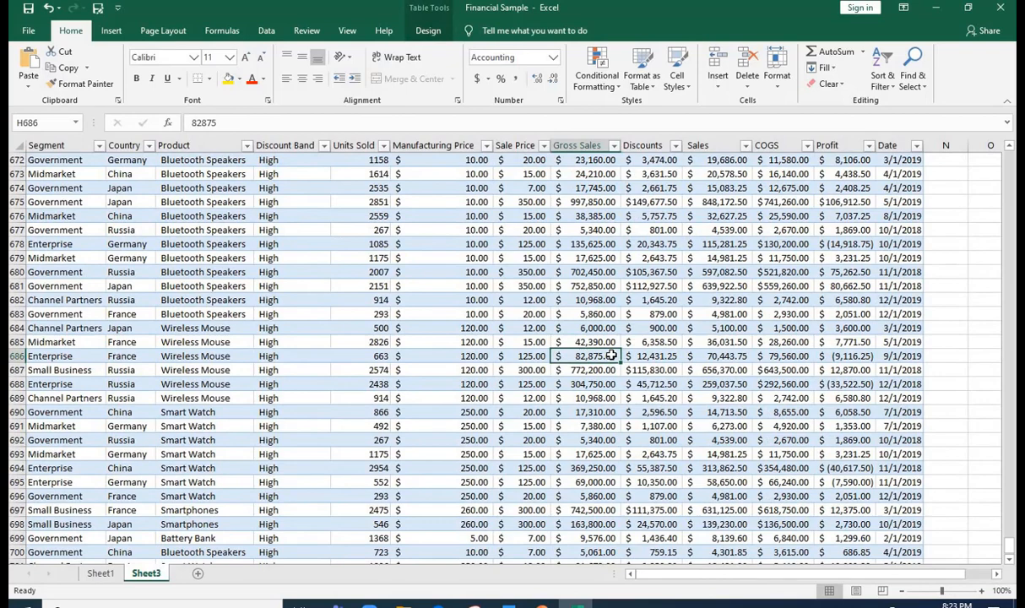
key("ctrl+Up")
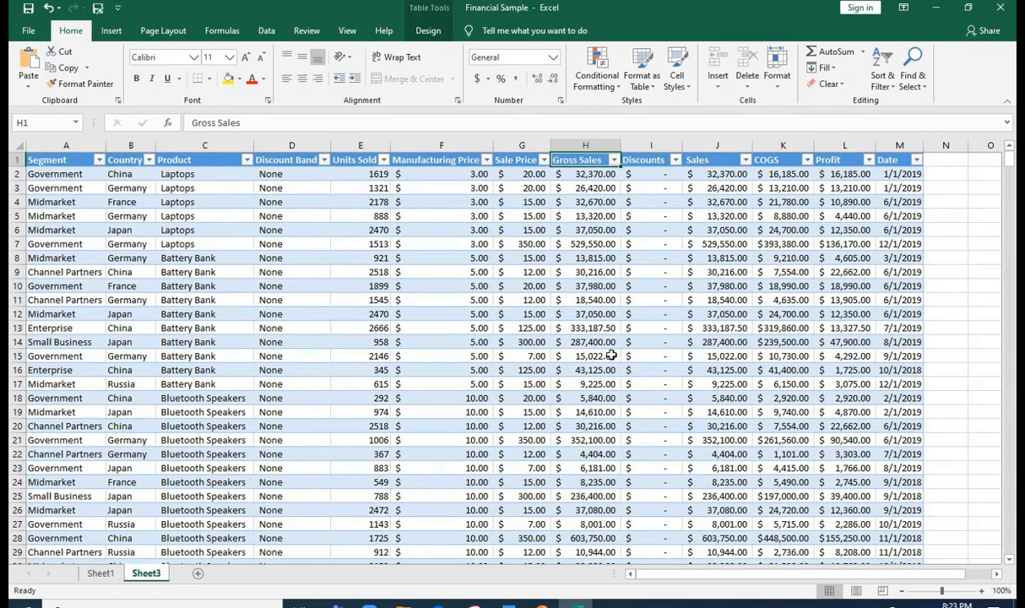
Step: Insert a PivotTable based on Table2, placed in a new worksheet
left_click(245, 258)
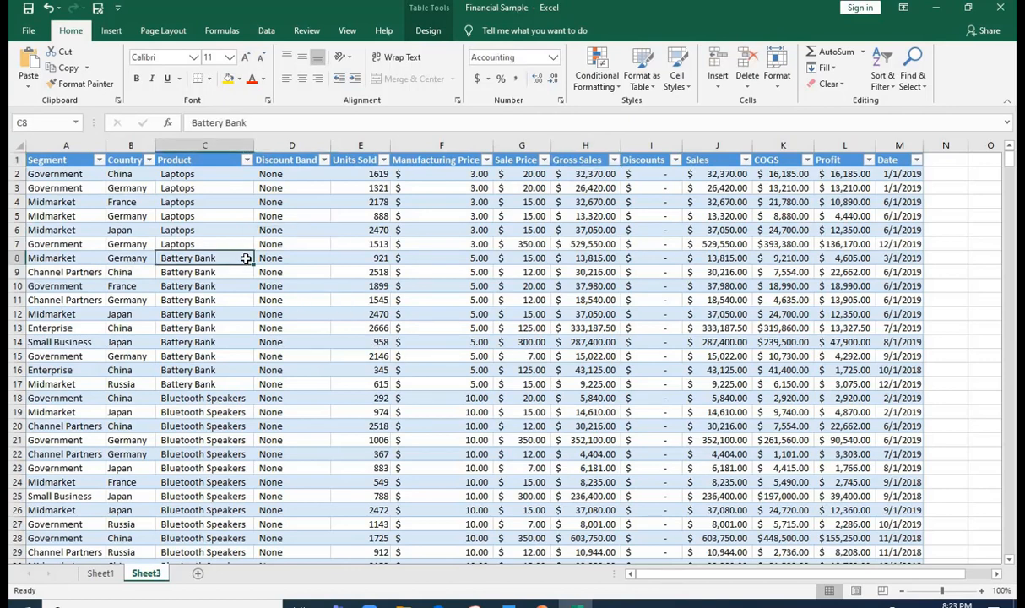
left_click(110, 31)
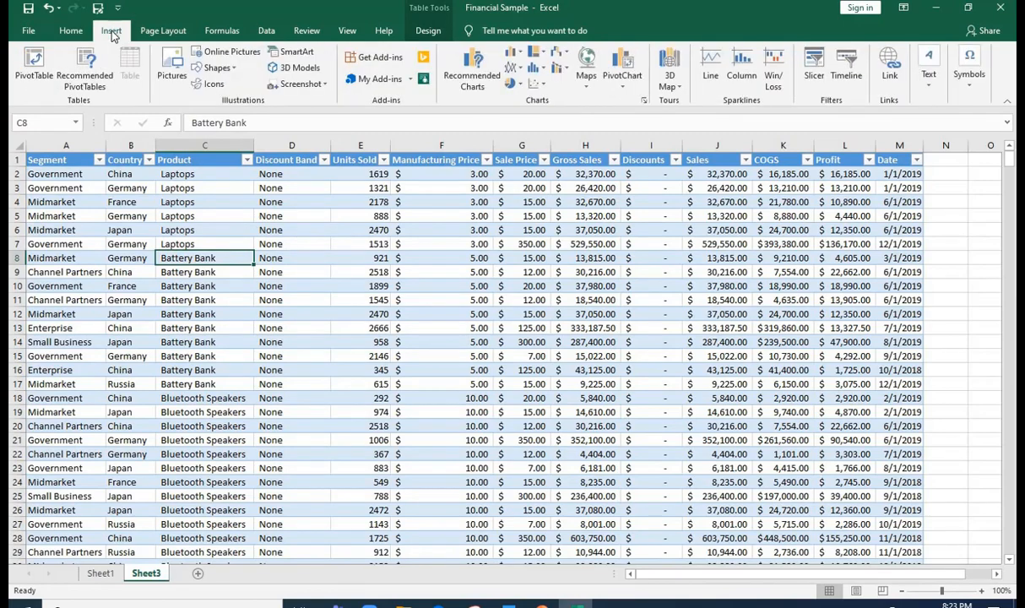
left_click(34, 63)
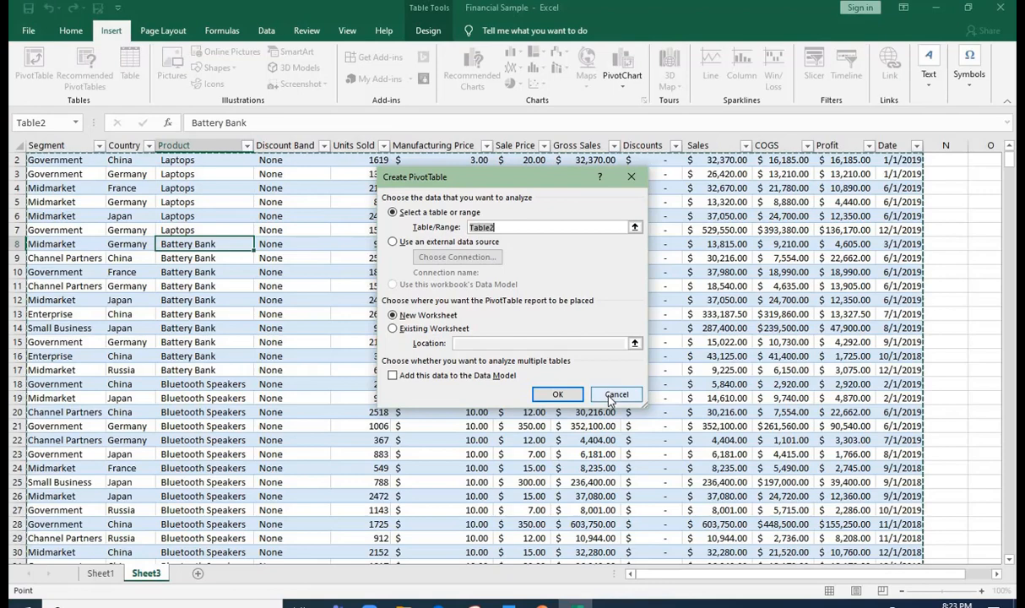
left_click(558, 396)
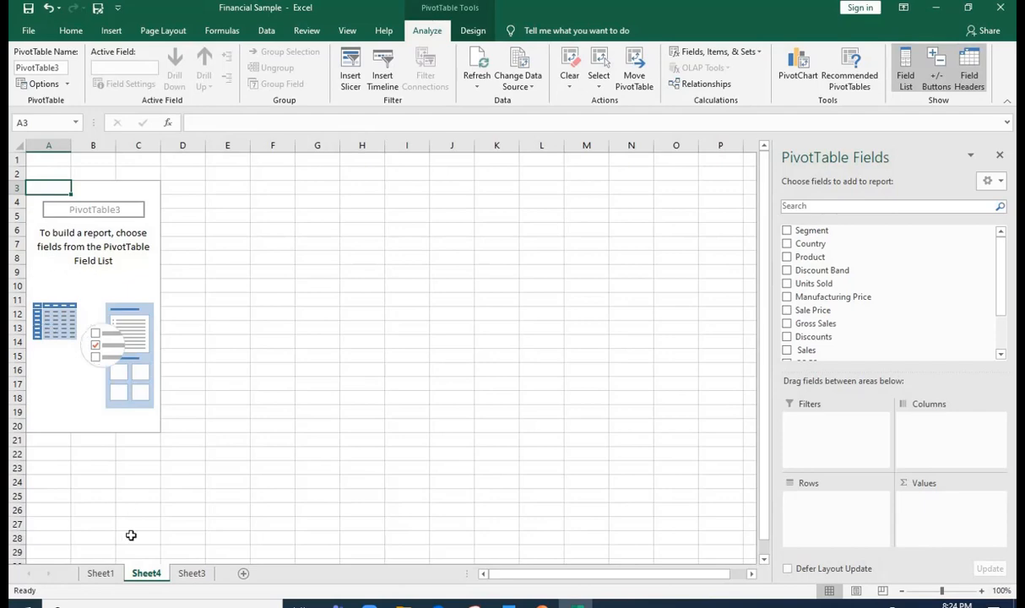
Step: Return to Sheet3 and look over the source table behind the PivotTable
left_click(192, 573)
left_click_drag(118, 216, 122, 202)
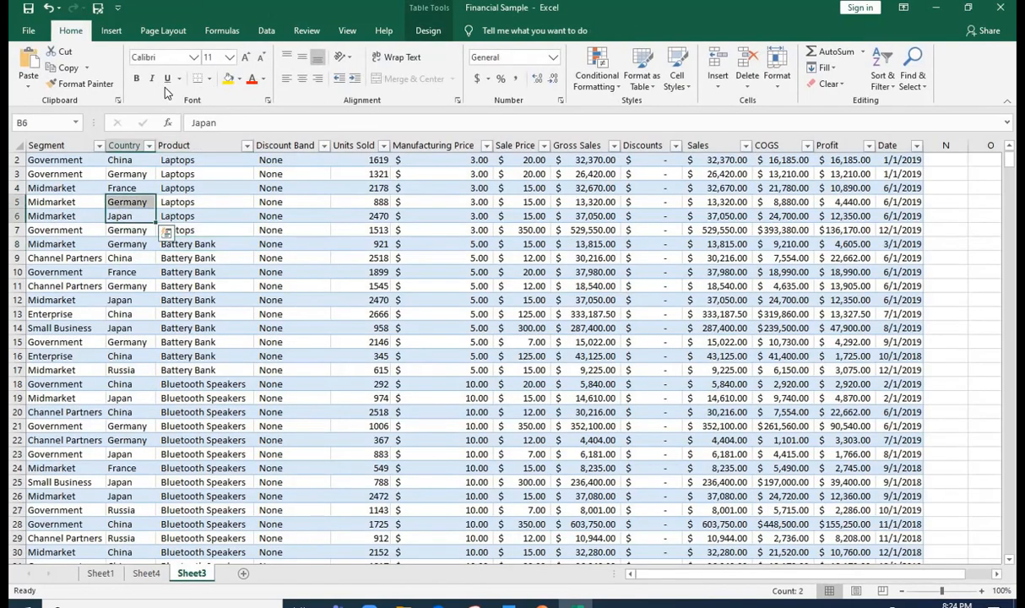
left_click(111, 30)
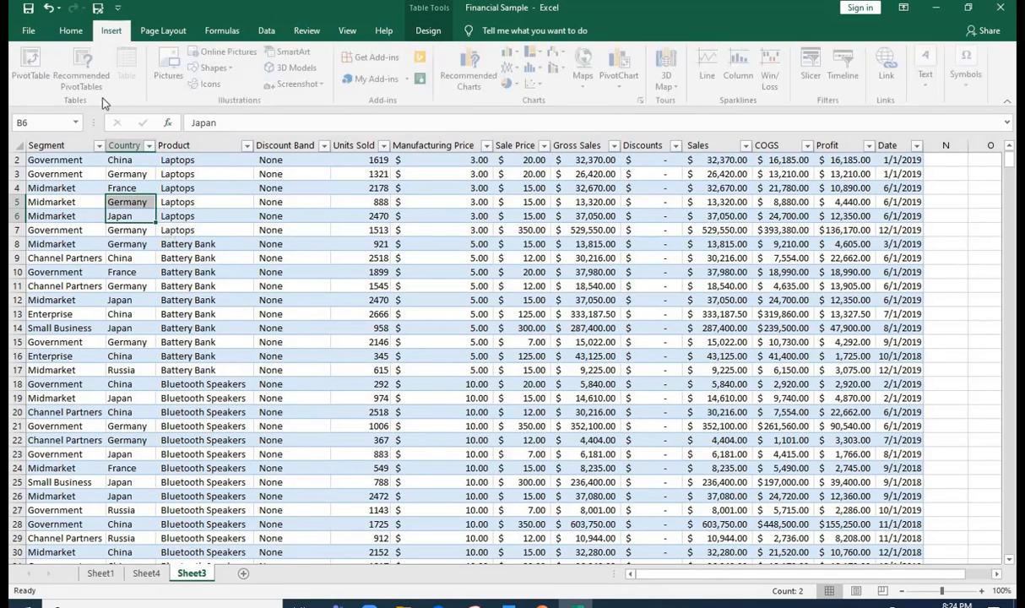
left_click(158, 220)
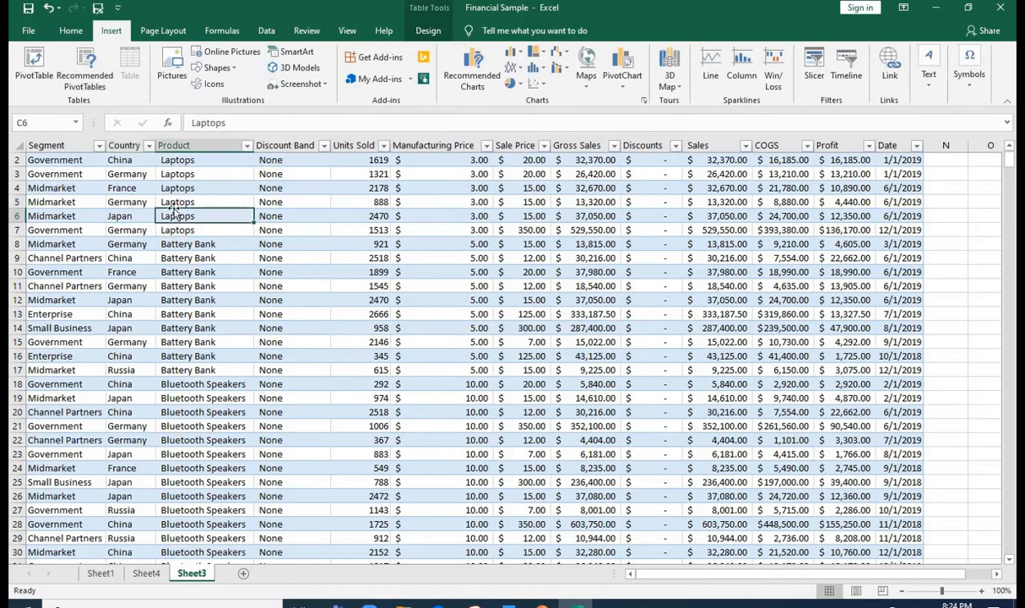
left_click_drag(743, 245, 118, 454)
left_click(239, 203)
scroll(266, 236, "up", 1)
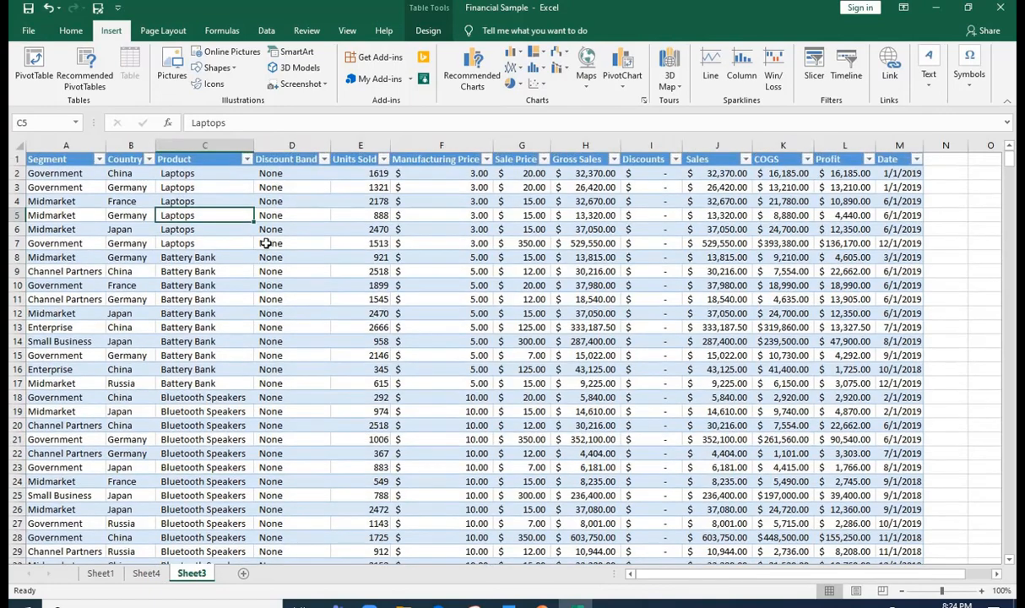
Step: Clear the table style from the source table on Sheet3
key("Up")
key("Up")
key("Up")
key("Up")
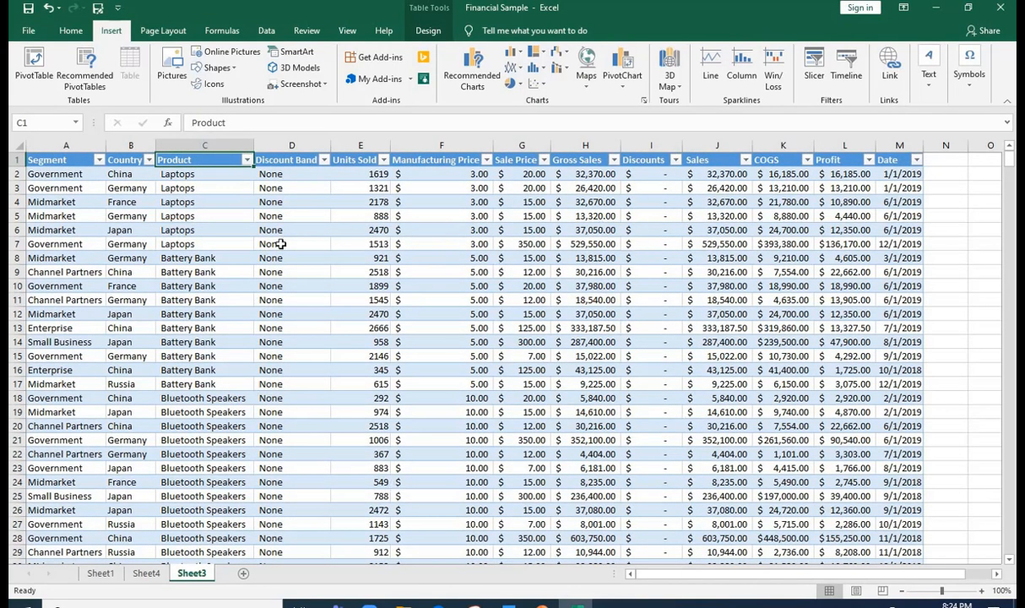
left_click(428, 31)
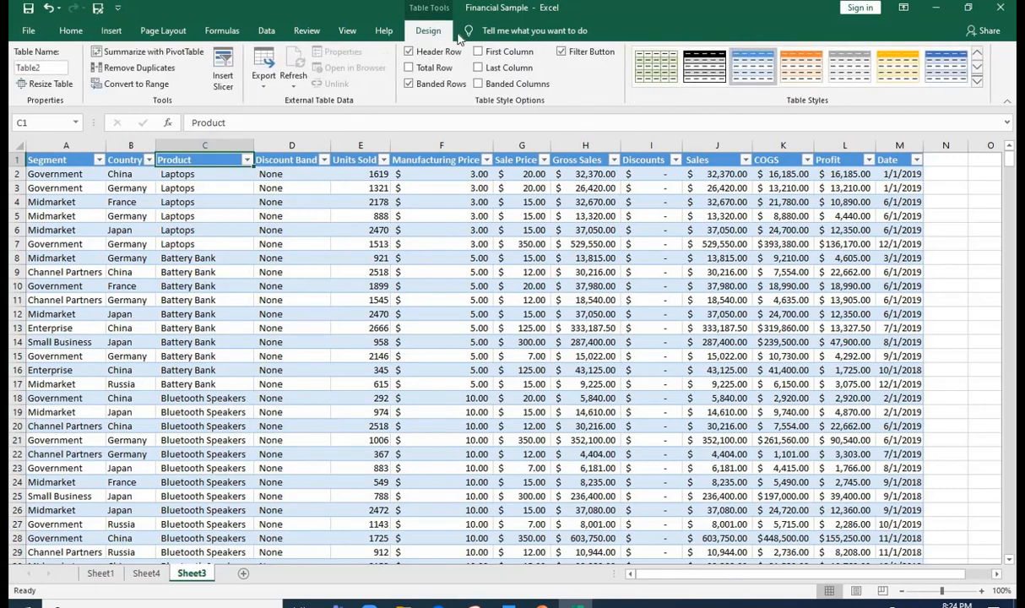
left_click(977, 82)
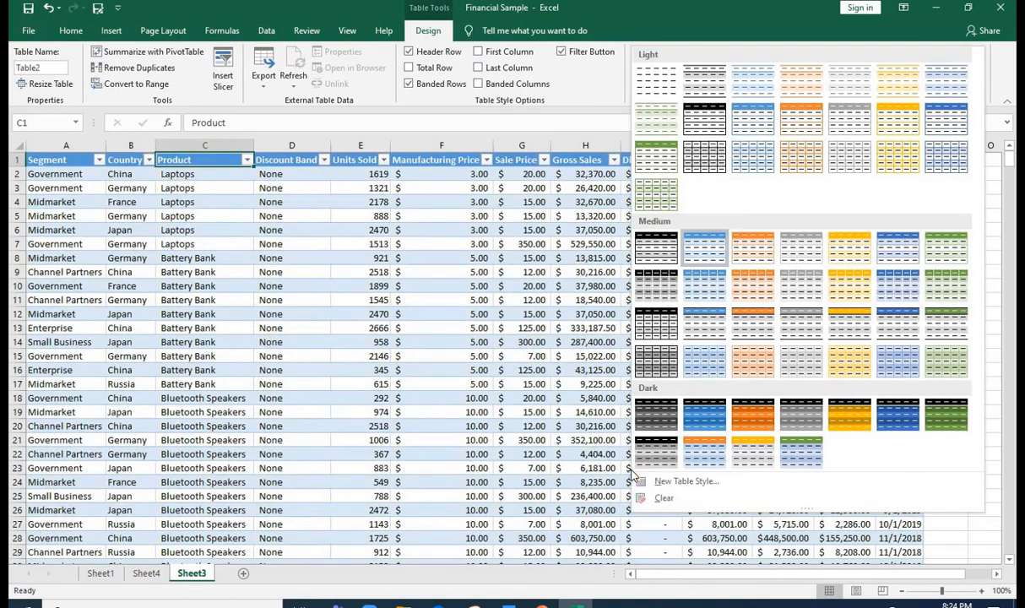
left_click(664, 497)
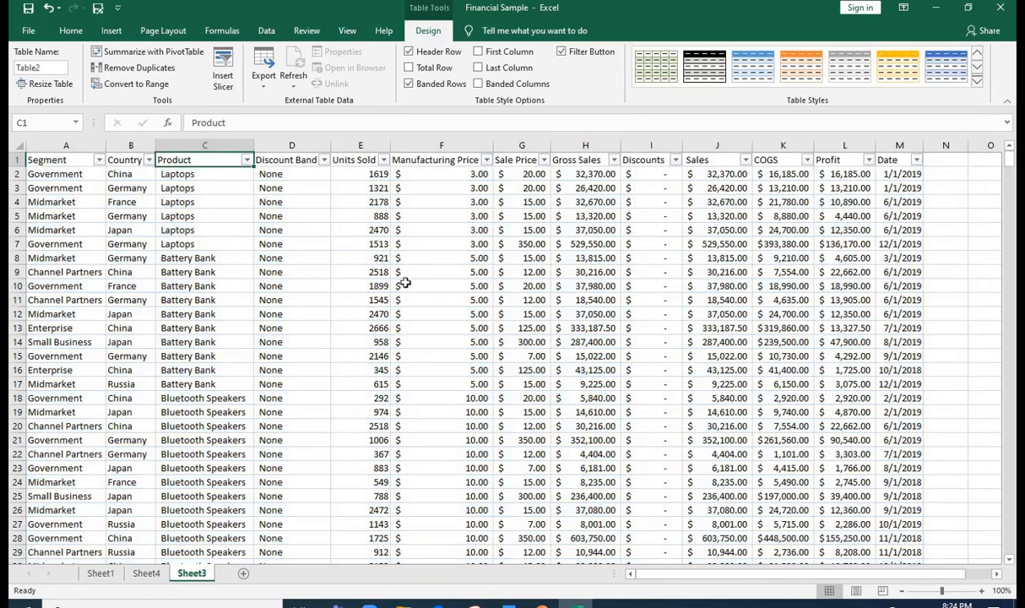
Step: Examine the unstyled table's last row, its corner resize handle and the empty cells around it, and return to cell A1
left_click(863, 296)
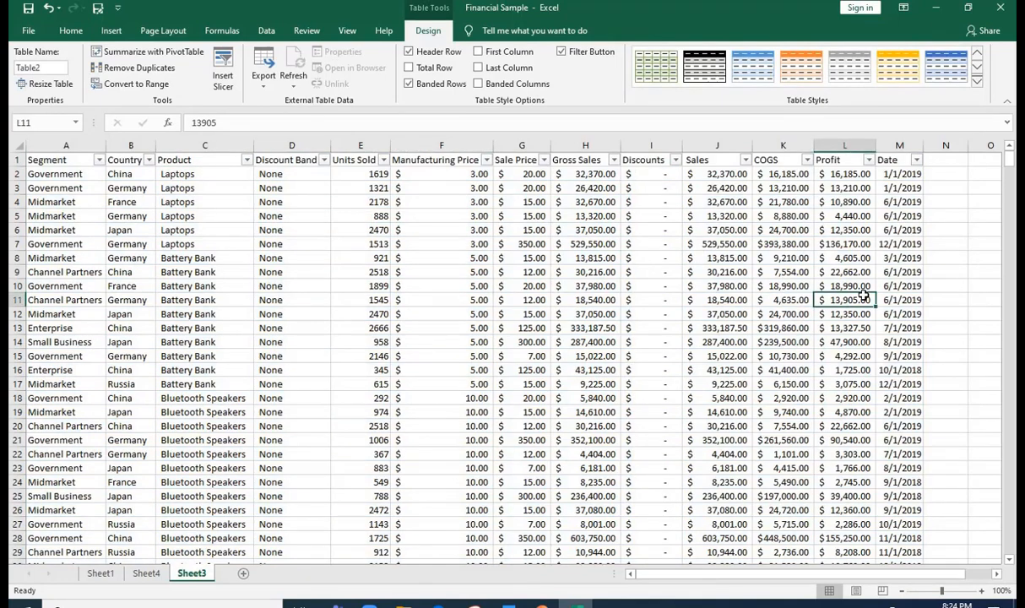
key("ctrl+Down")
key("Down")
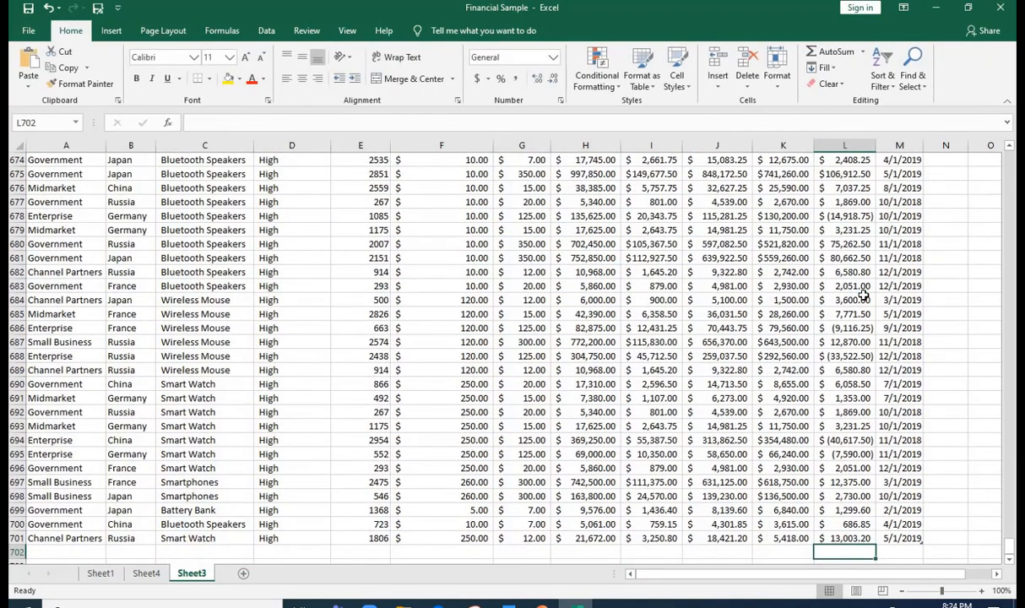
key("Up")
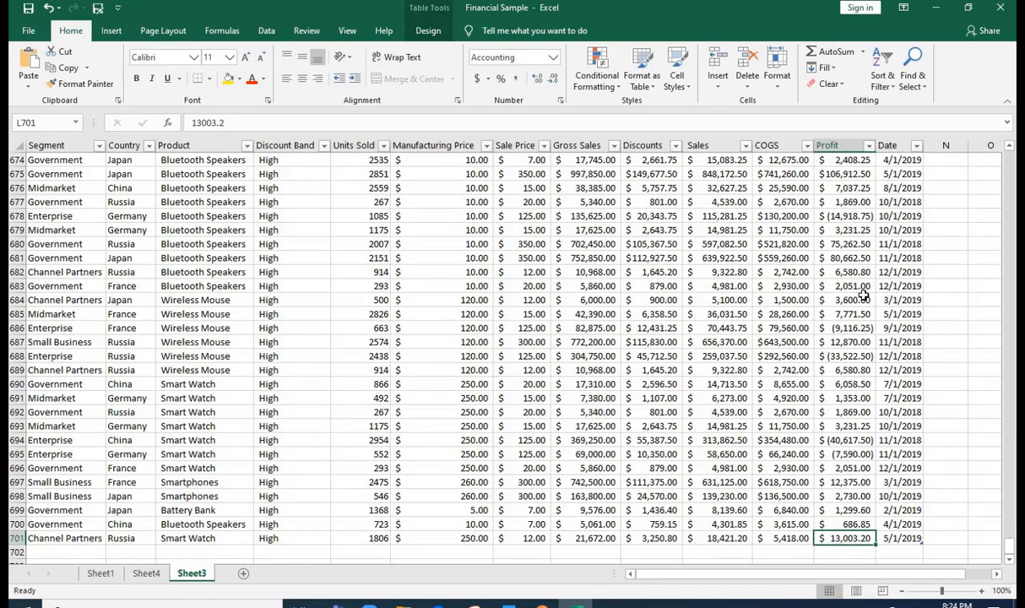
key("Right")
key("Right")
key("Right")
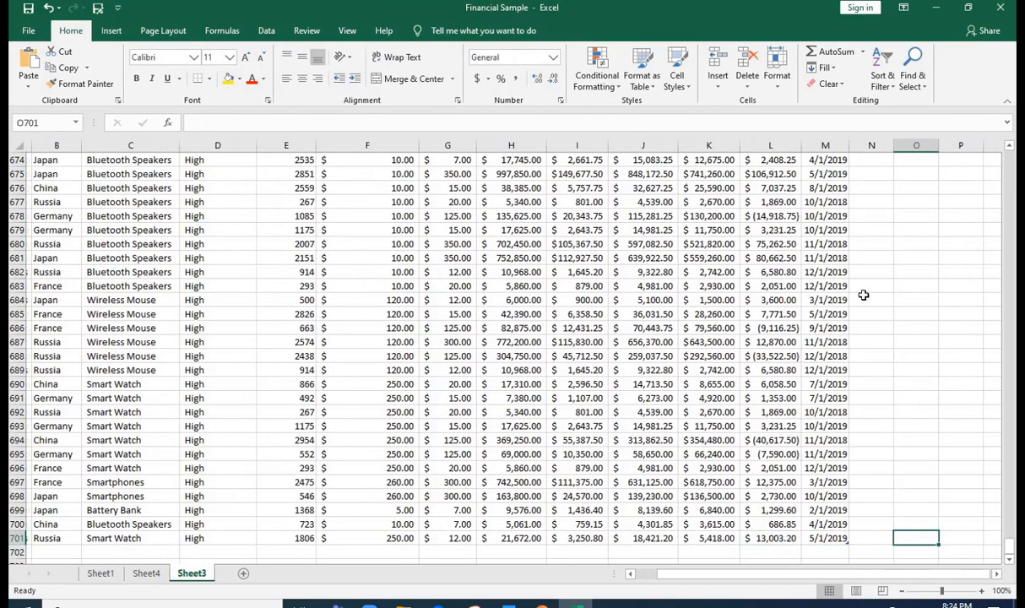
scroll(851, 365, "down", 5)
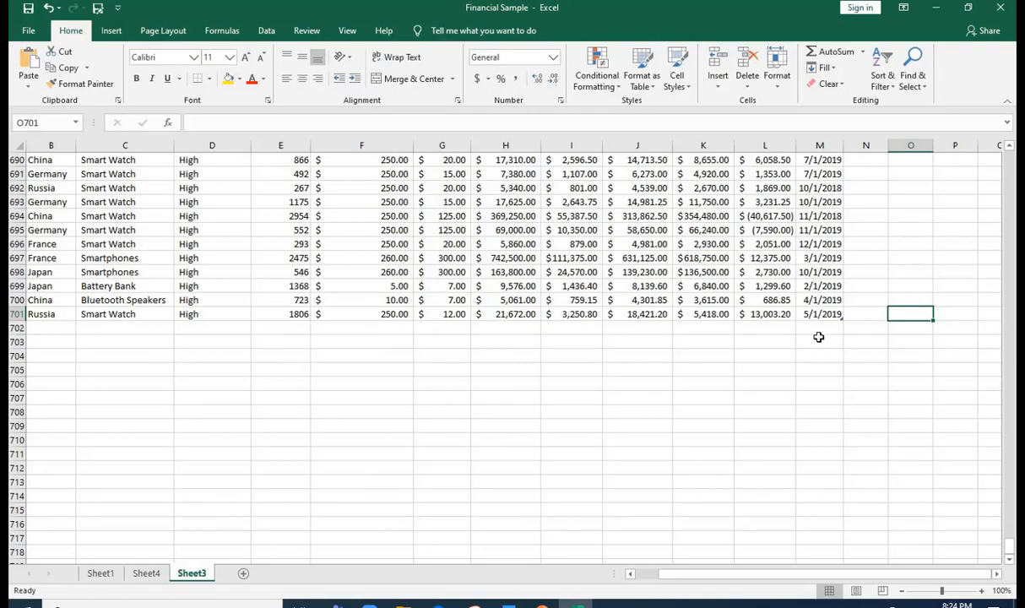
key("ctrl+Up")
key("ctrl+Left")
key("ctrl+Left")
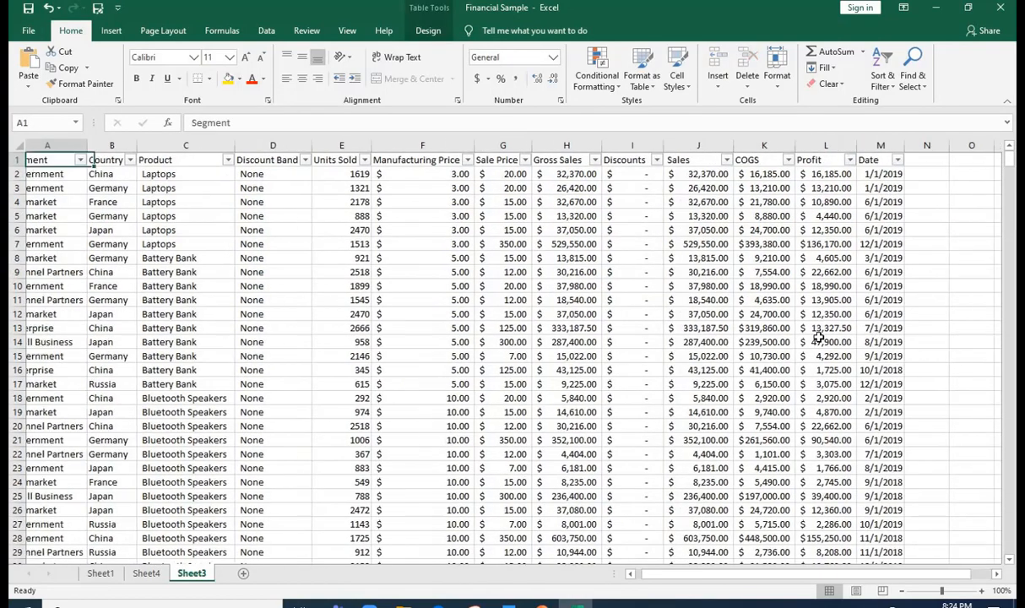
Step: Insert the recommended PivotTable "Sum of Profit by Country" from the Sheet3 table
left_click(146, 573)
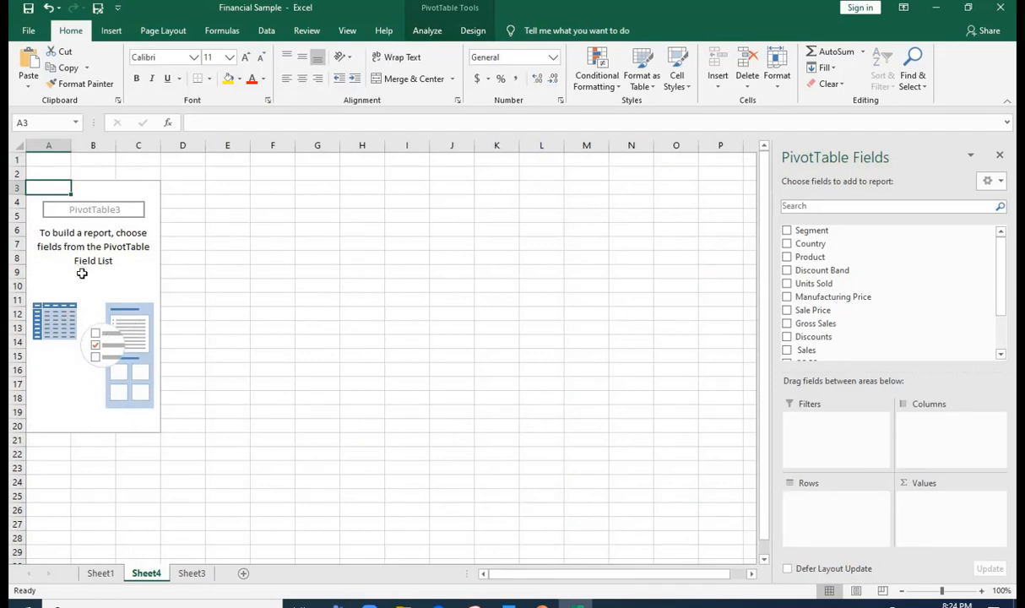
left_click(190, 574)
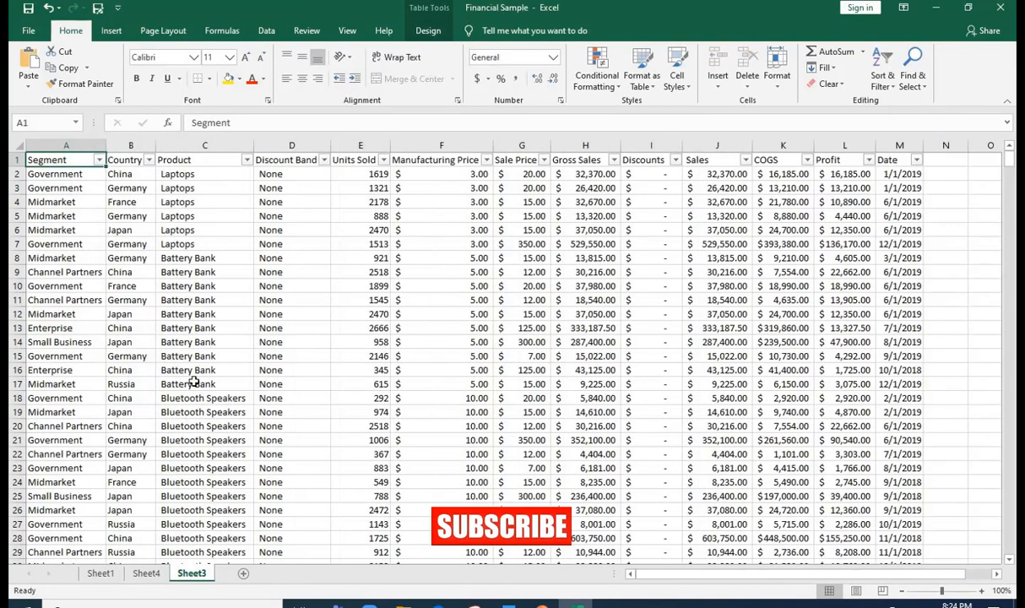
left_click(116, 230)
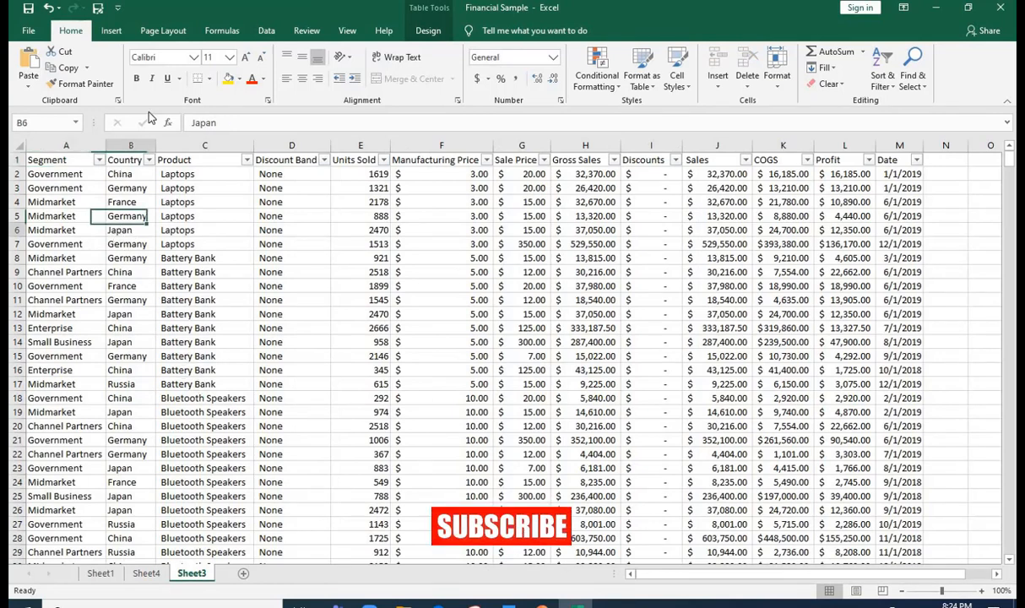
left_click(113, 30)
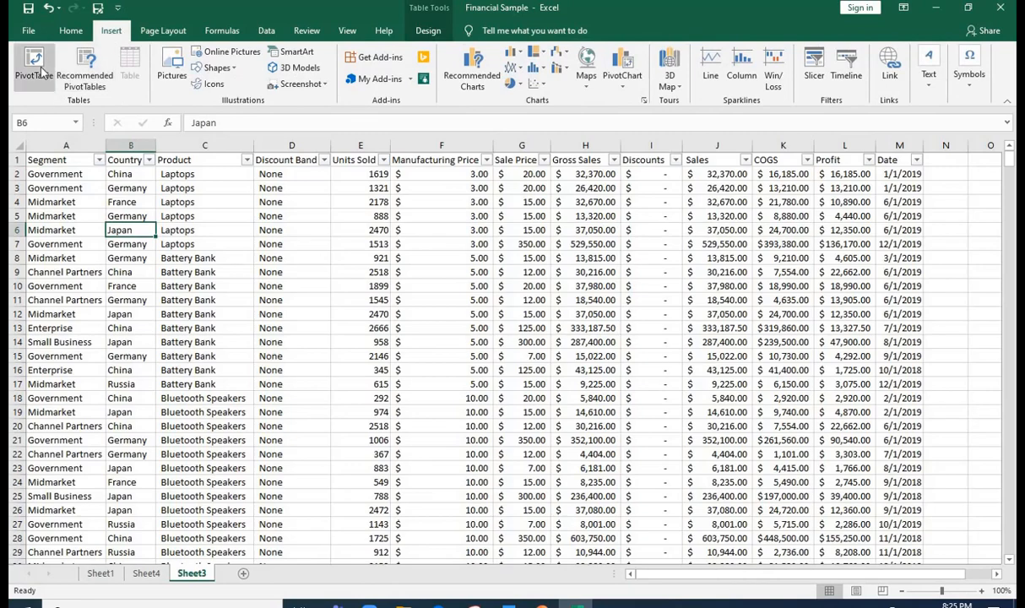
left_click(85, 79)
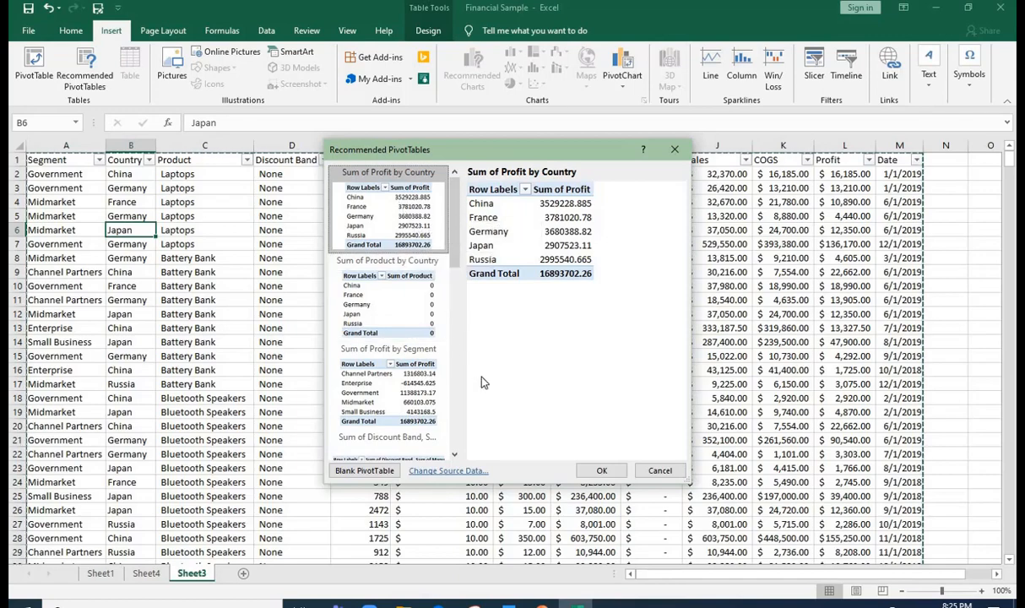
left_click(596, 469)
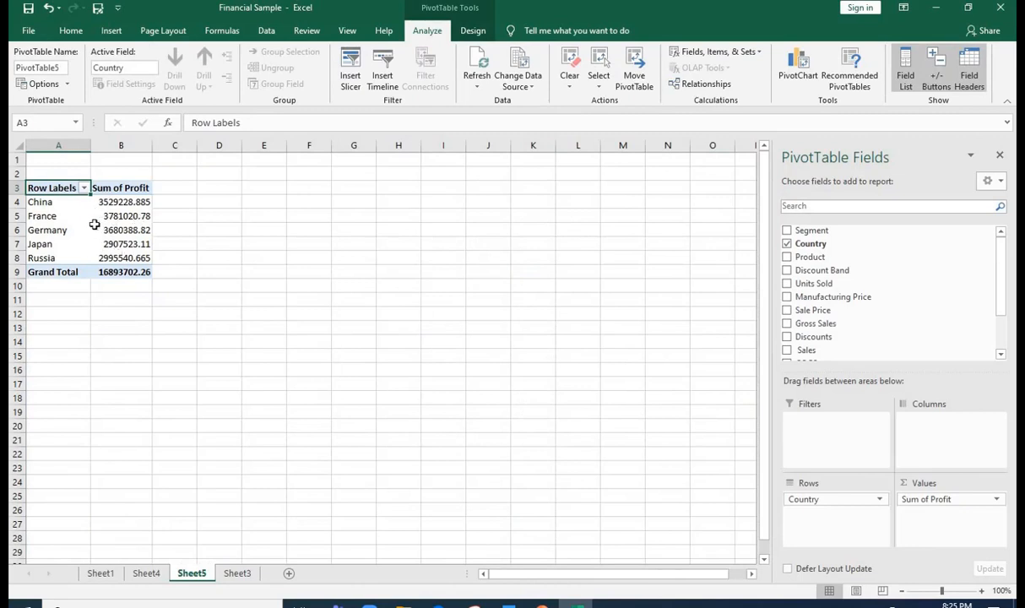
Step: Build the blank PivotTable on Sheet4 to match the one on Sheet5, with Country in Rows and Profit in Values
left_click(151, 572)
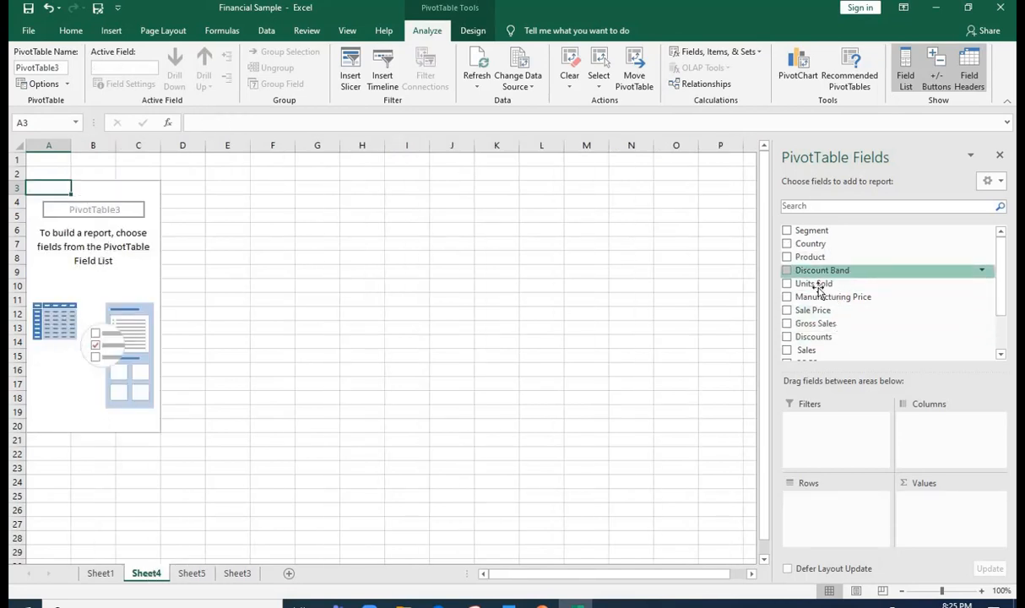
left_click(194, 574)
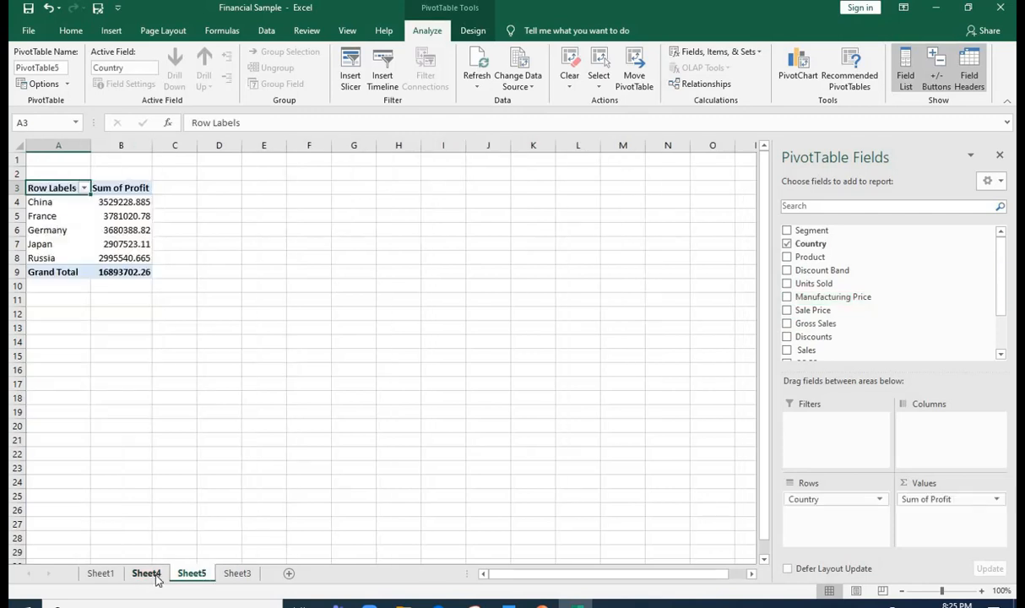
left_click(51, 239)
left_click(55, 224)
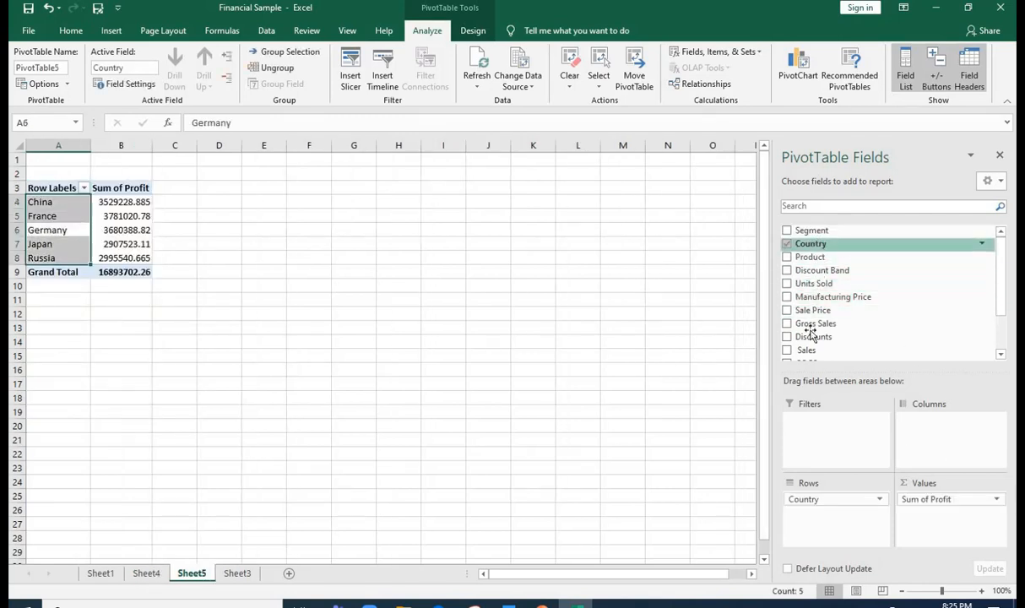
scroll(1009, 283, "down", 2)
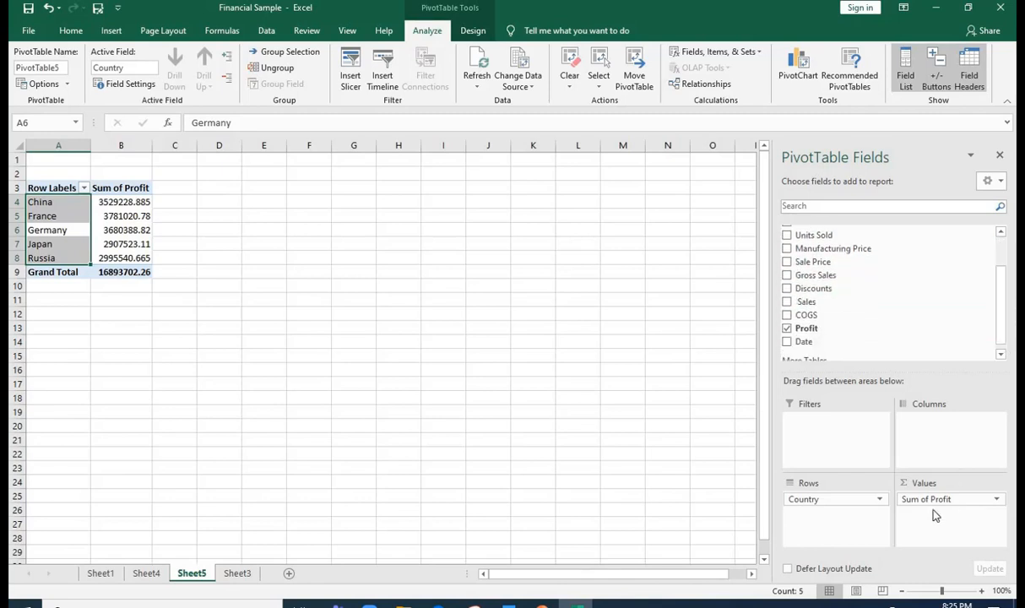
left_click(146, 574)
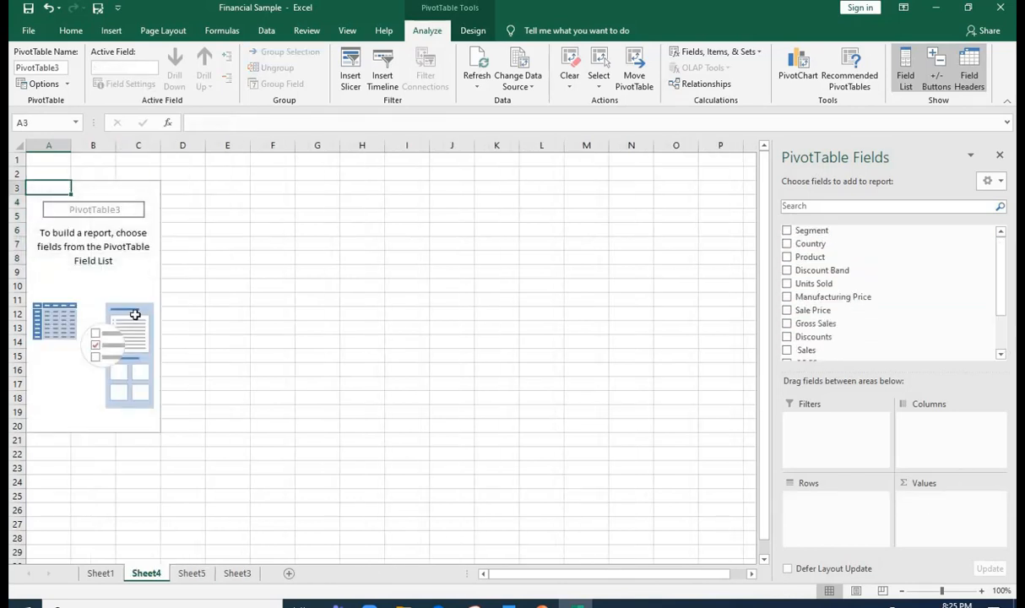
left_click_drag(811, 244, 836, 507)
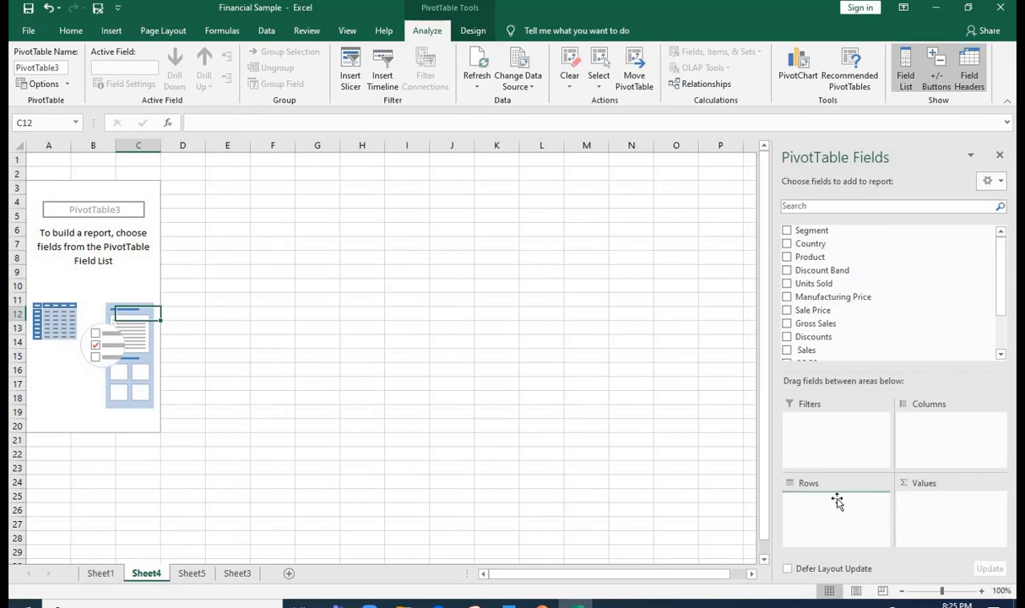
scroll(1007, 299, "down", 3)
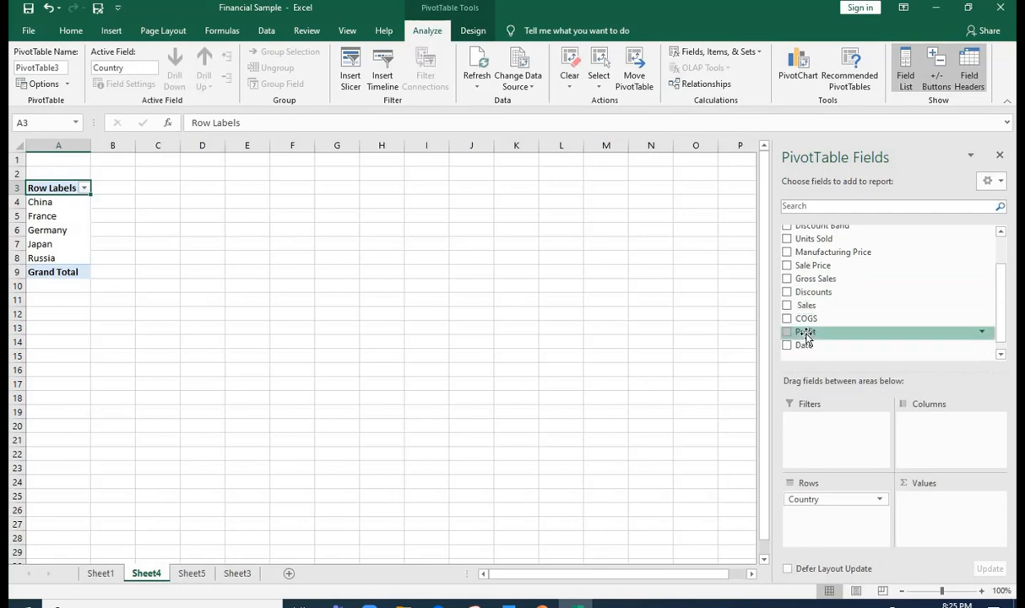
left_click_drag(803, 338, 937, 514)
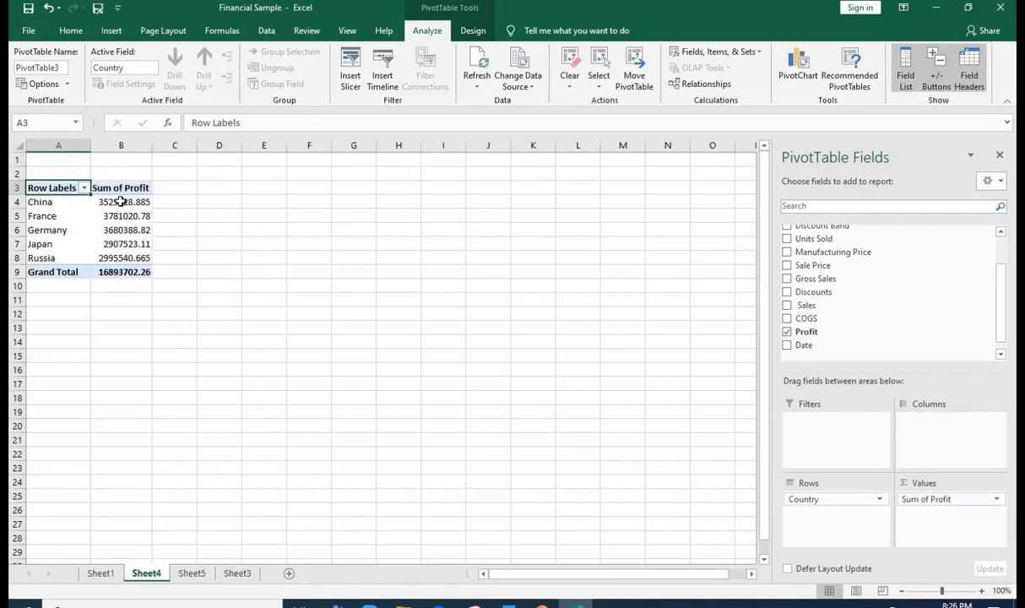
Step: Compare the PivotTables on Sheet4 and Sheet5 by switching between the two sheets
left_click(193, 575)
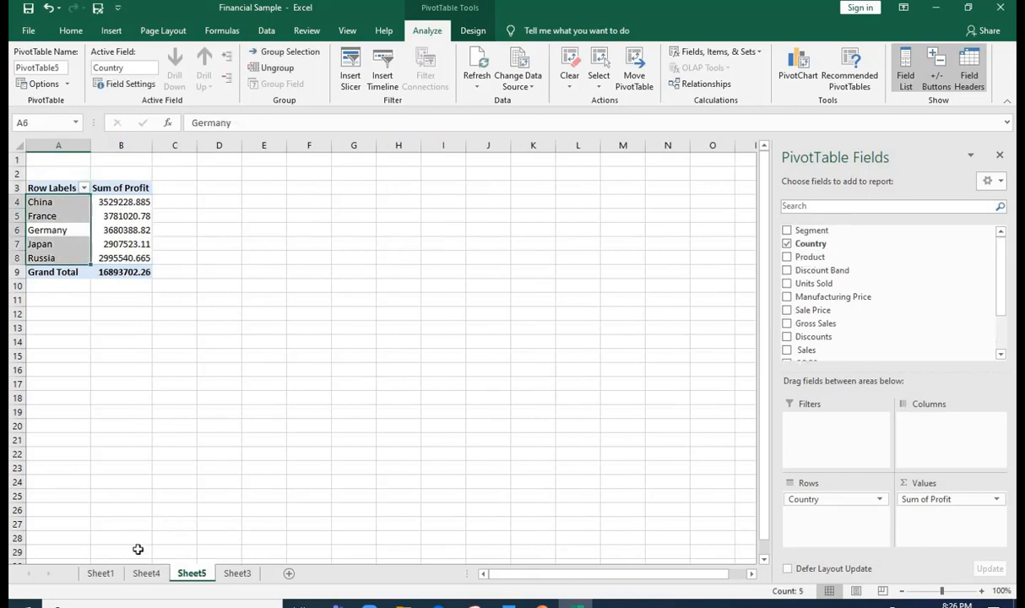
left_click(159, 575)
left_click(179, 575)
left_click(159, 574)
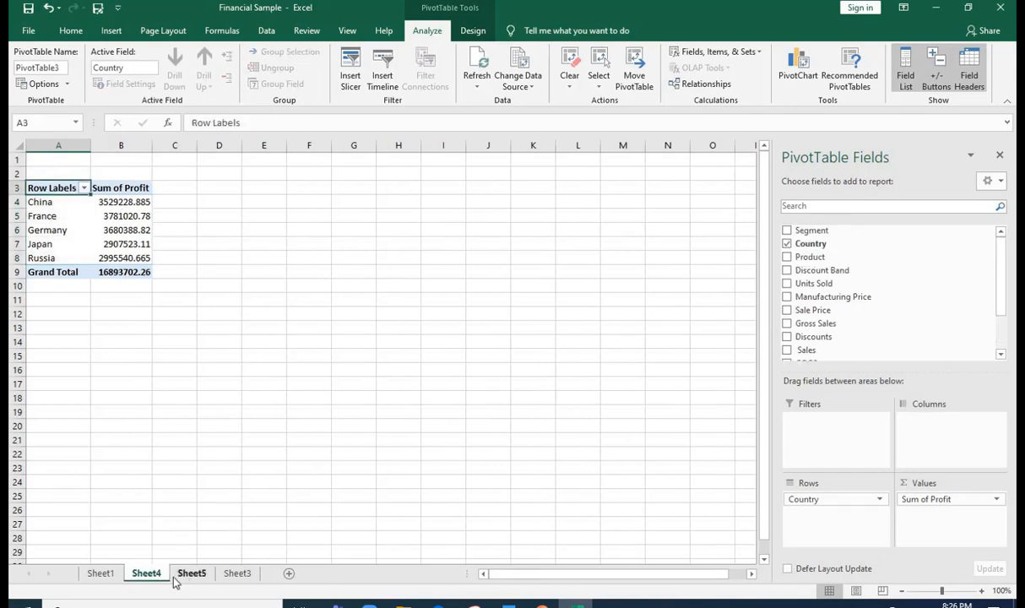
left_click(179, 575)
left_click(157, 574)
left_click(195, 575)
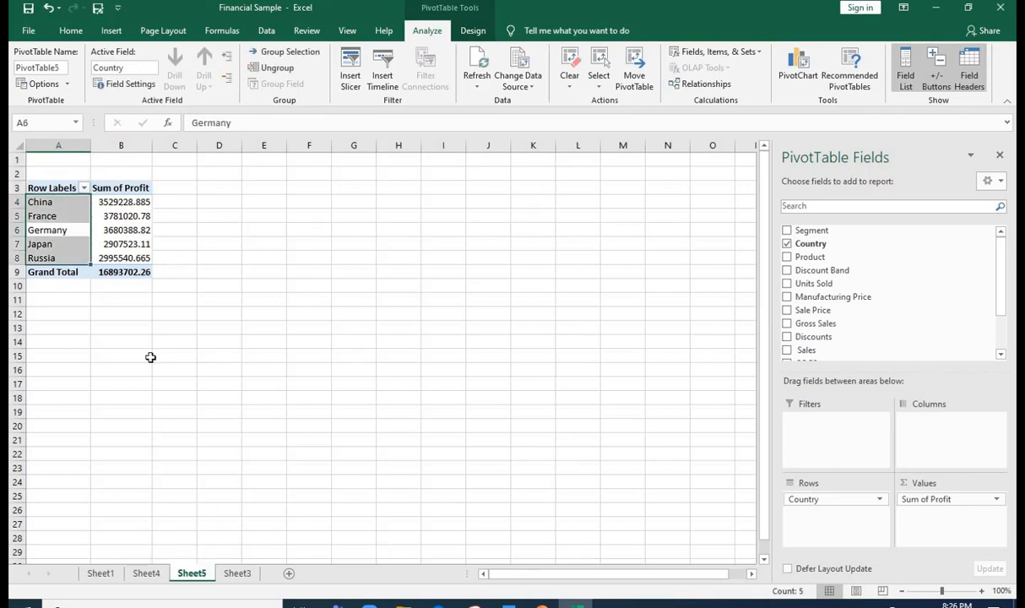
Step: Replace Country with Product in the Rows area of the Sheet5 PivotTable
left_click(123, 230)
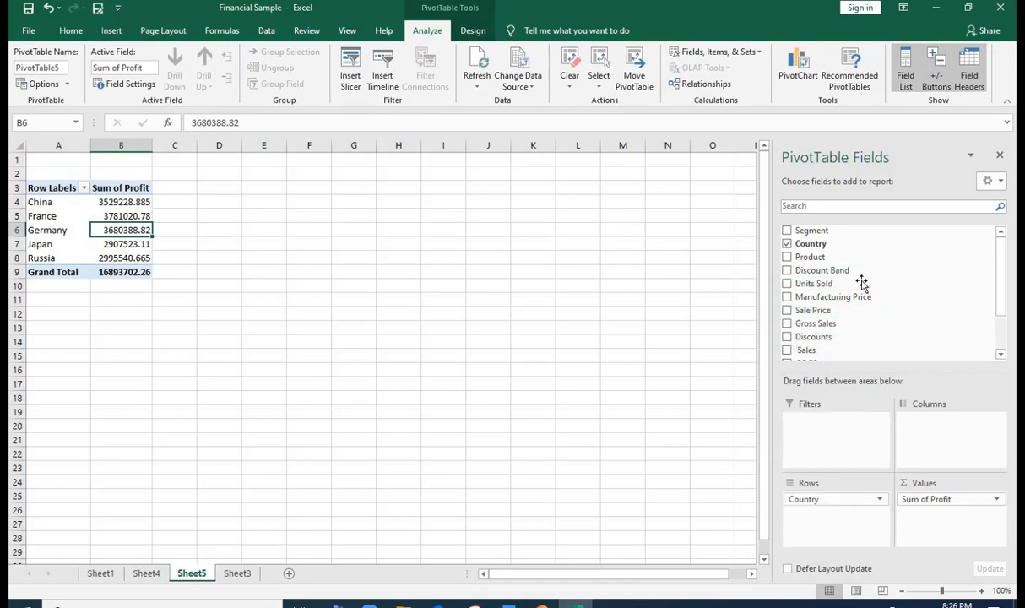
left_click_drag(862, 283, 862, 284)
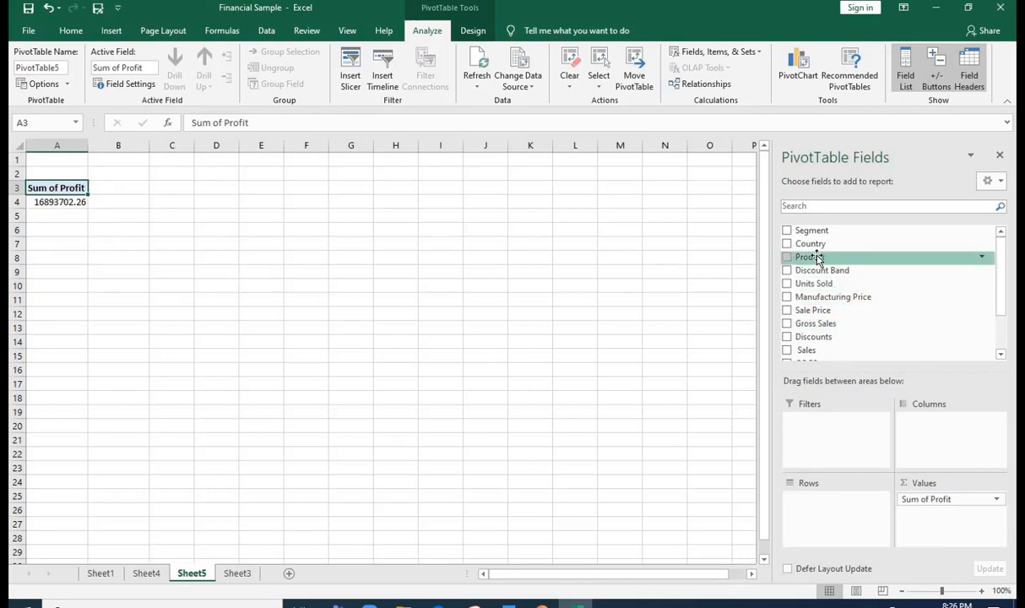
left_click_drag(812, 258, 842, 521)
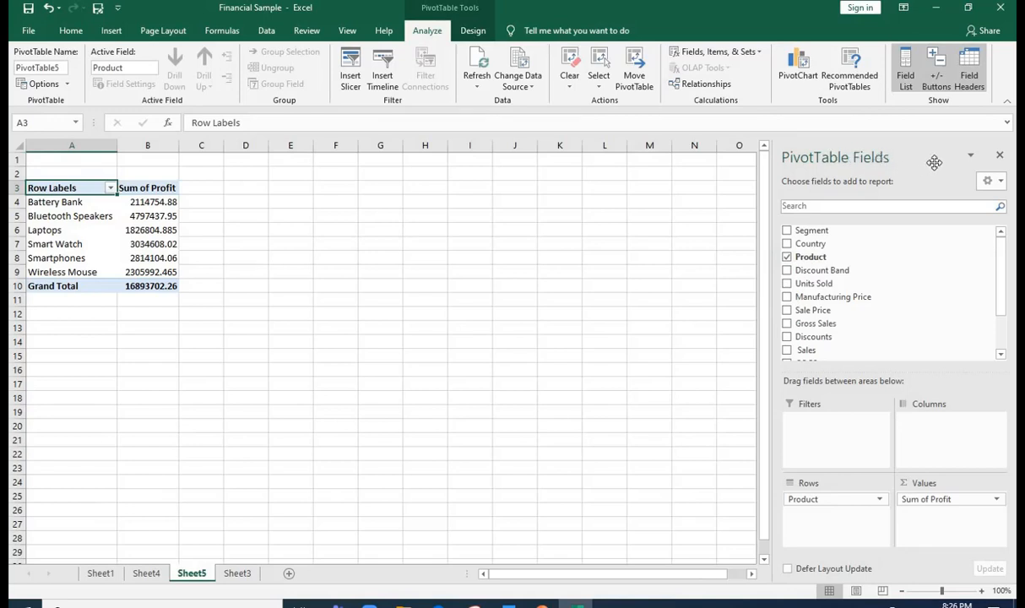
left_click(121, 225)
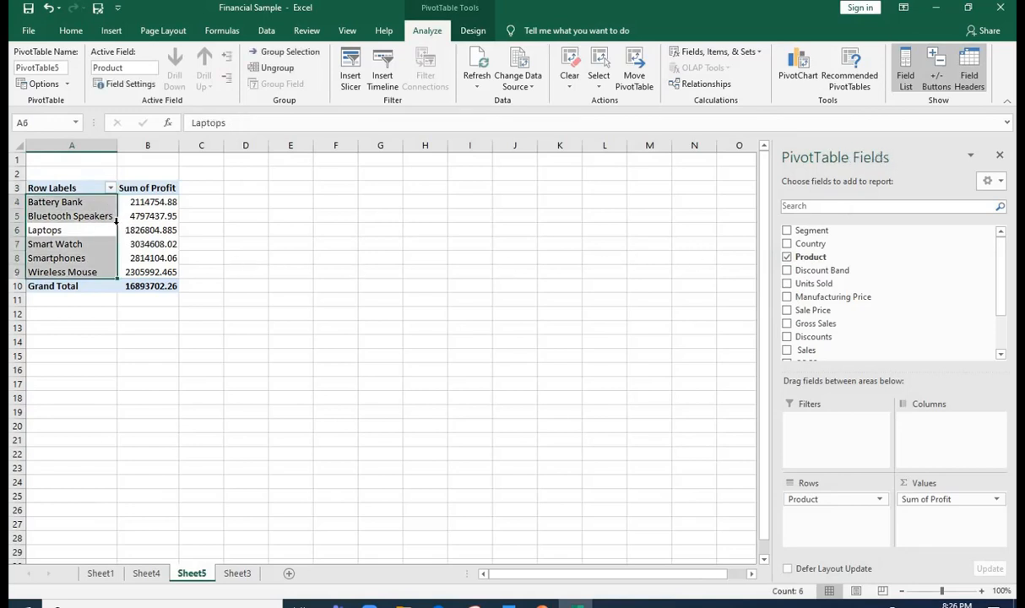
Step: Bring up the field list of the Sheet5 PivotTable and set its layout to Fields Section and Areas Section Side-By-Side
left_click(495, 343)
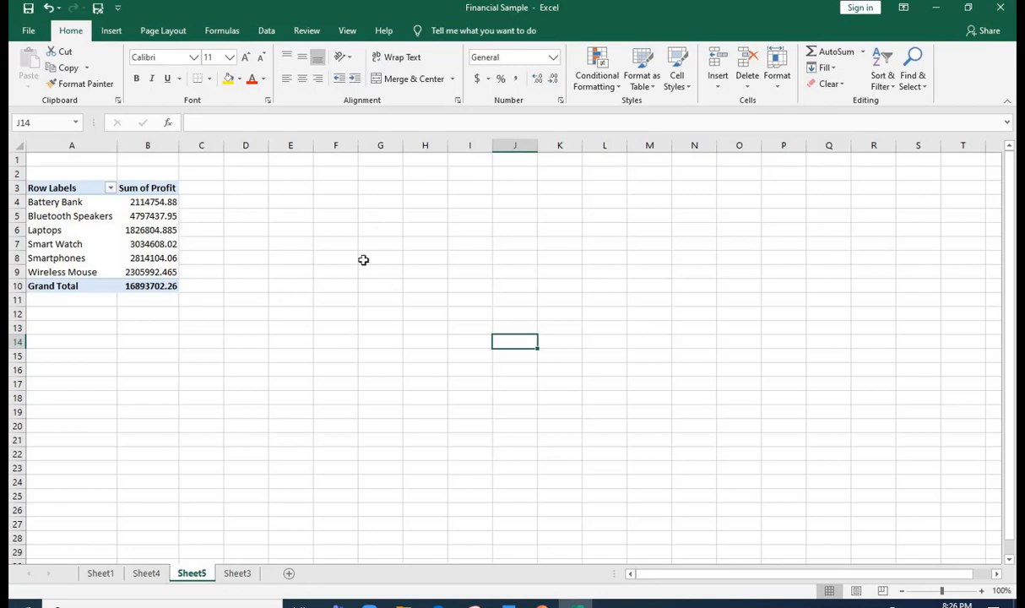
left_click(87, 233)
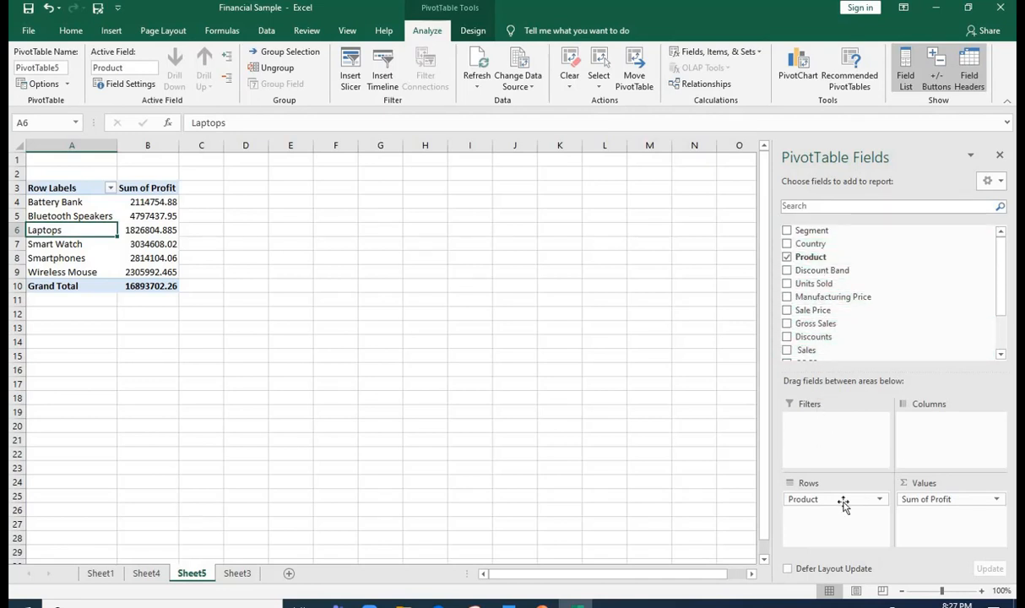
left_click(1001, 182)
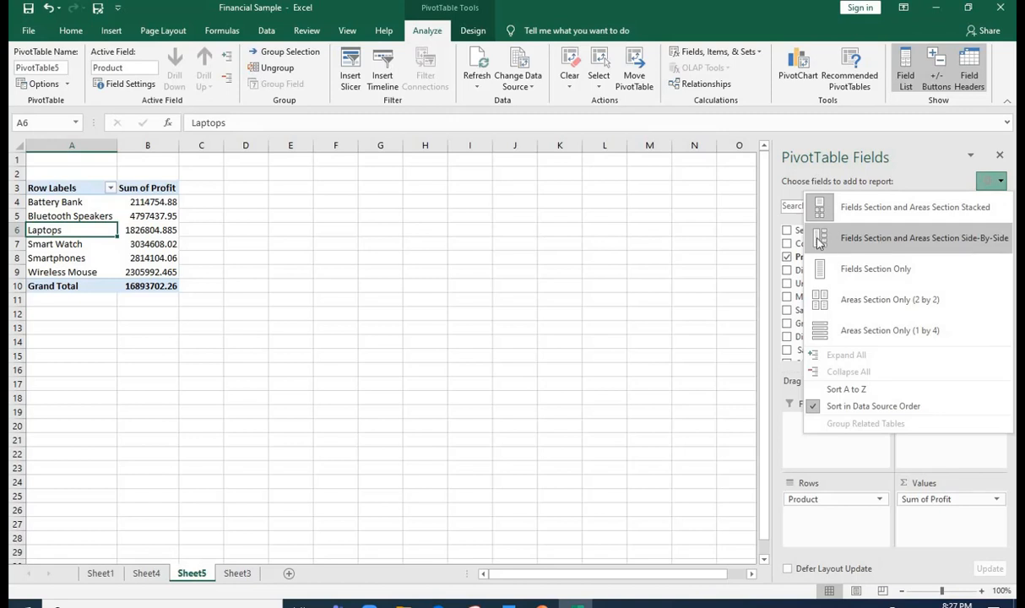
left_click(819, 239)
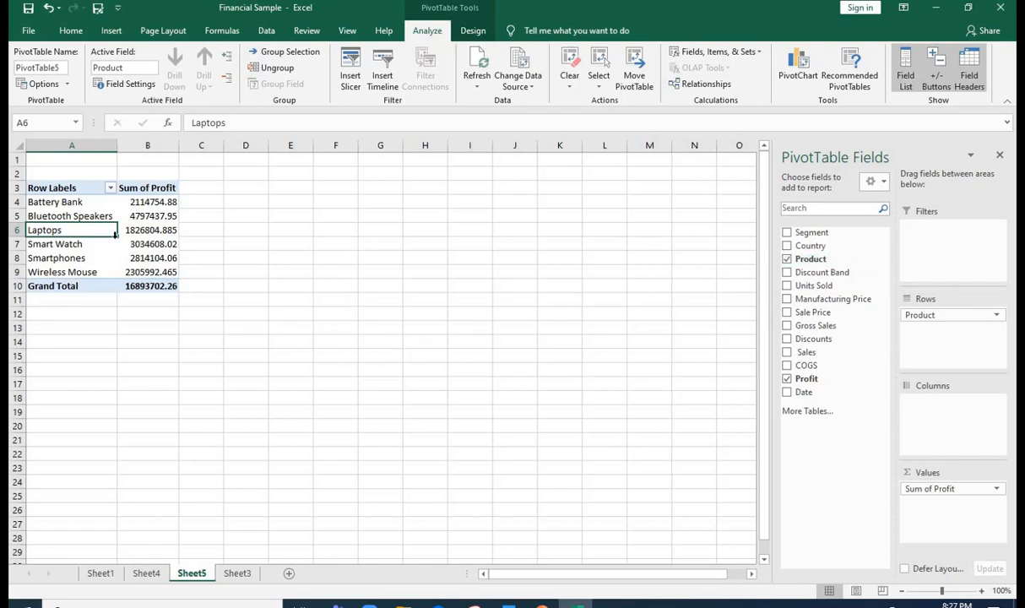
Step: Add Country to the Filters area of the Sheet5 PivotTable and filter the report to Japan
left_click(66, 206)
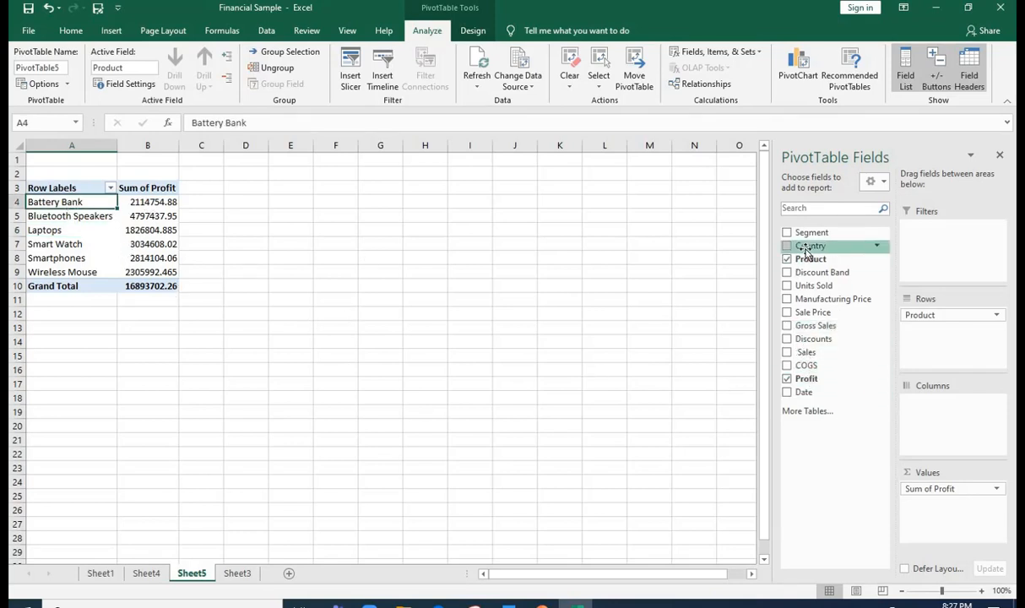
left_click_drag(806, 250, 935, 258)
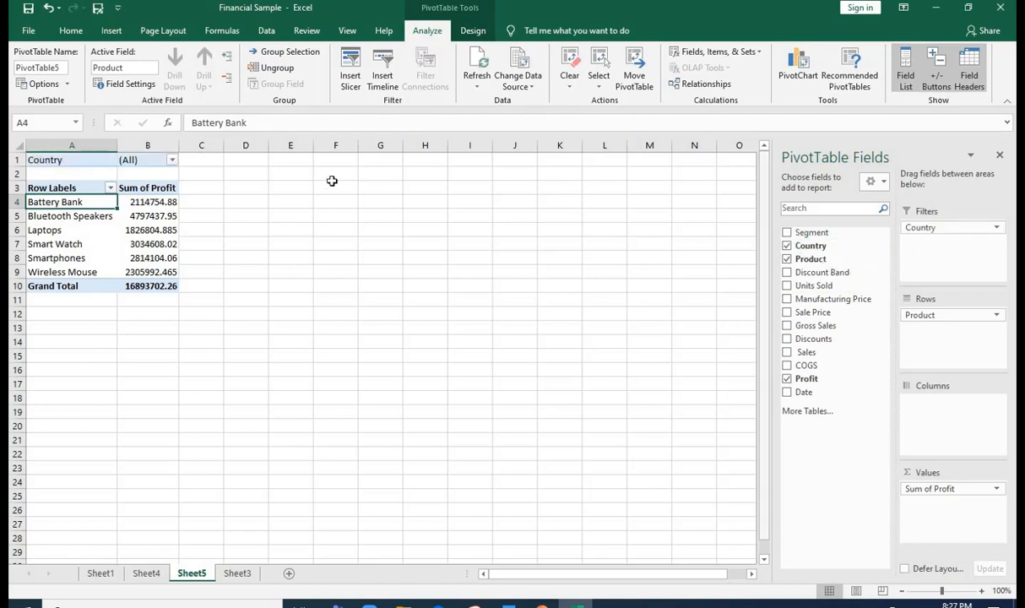
left_click(172, 161)
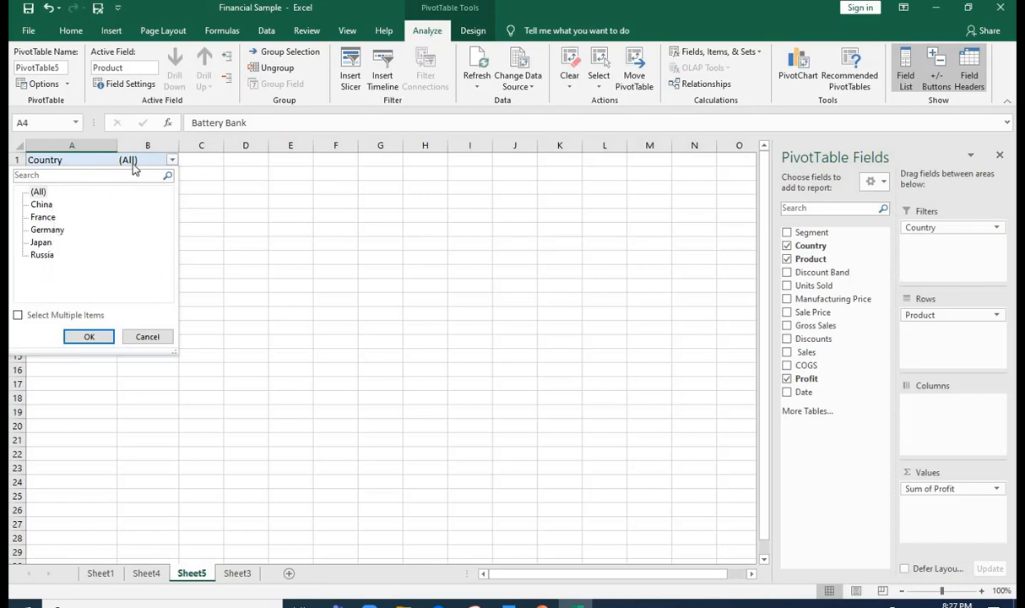
left_click(44, 242)
left_click(89, 337)
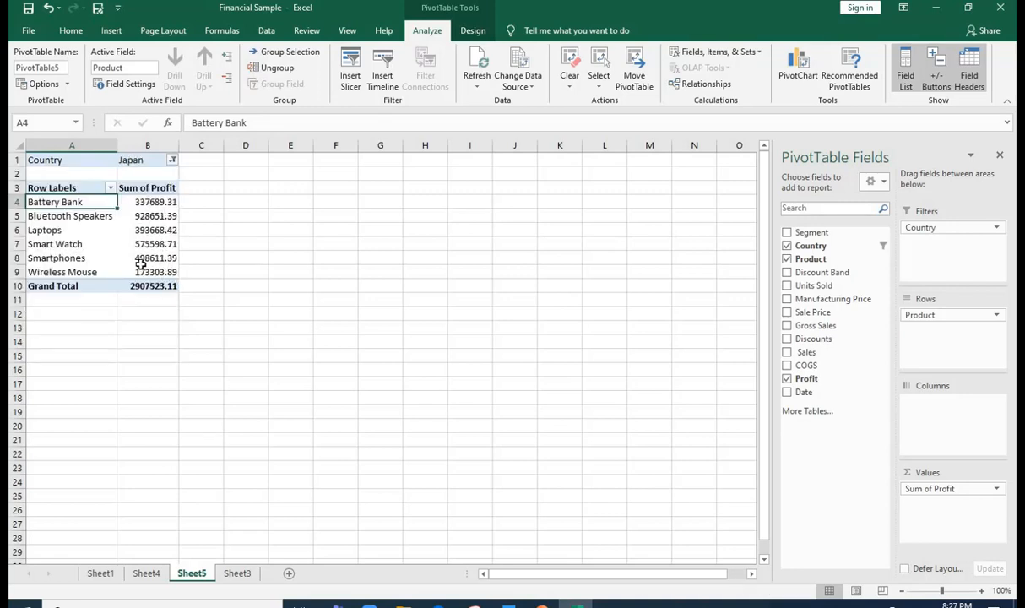
Step: Allow multiple items in the Country report filter and include China, Japan and Russia
left_click(172, 160)
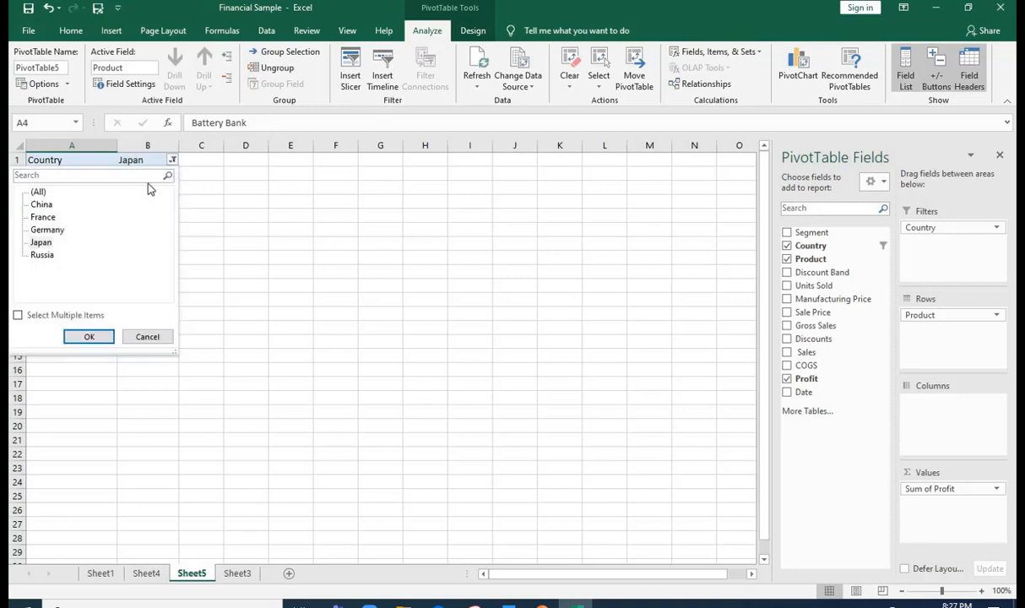
left_click(18, 316)
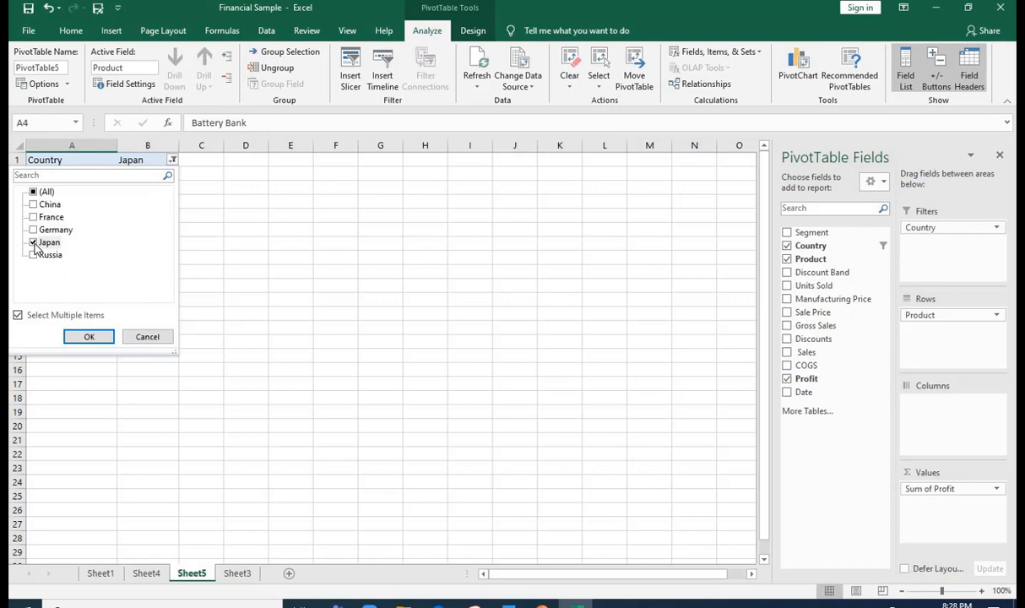
left_click(34, 206)
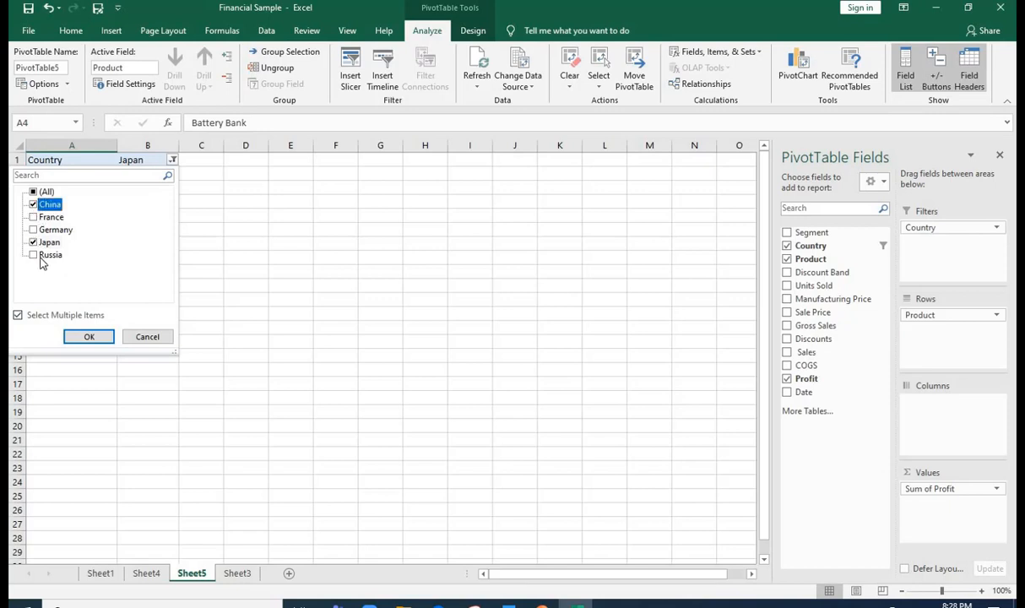
left_click(33, 256)
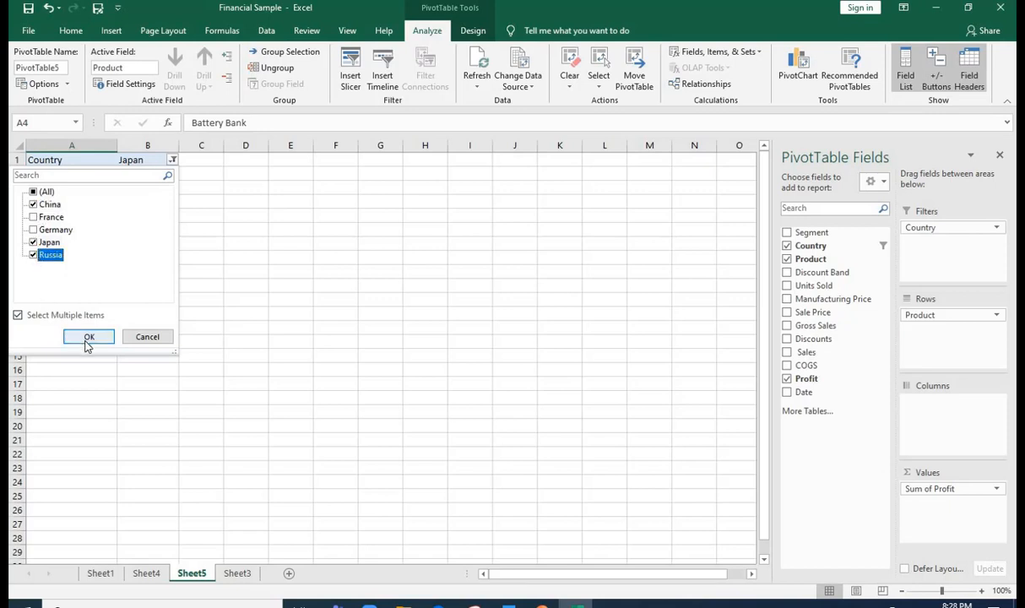
left_click(88, 336)
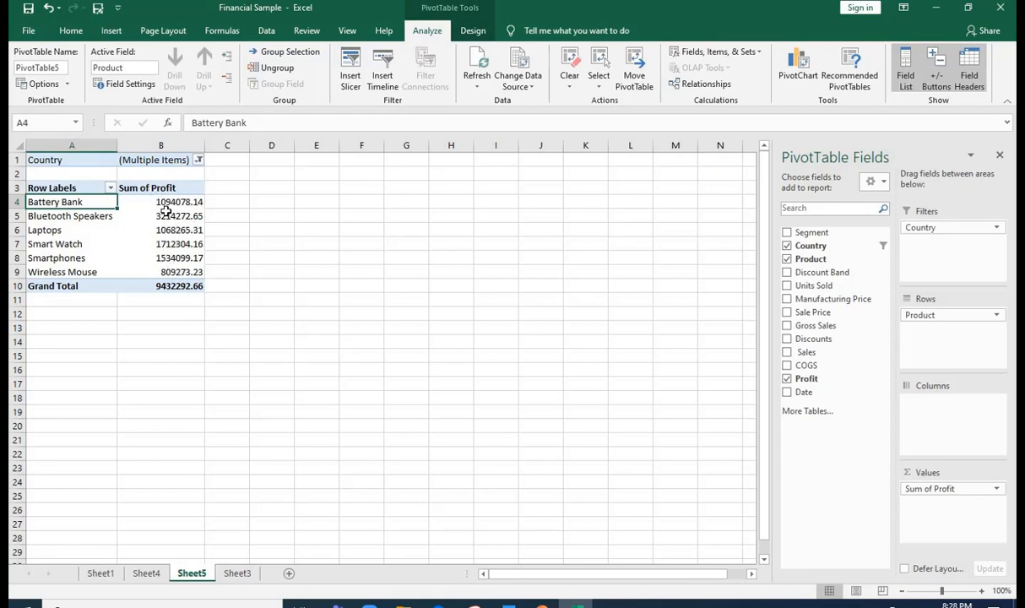
Step: Move Country from the Filters area to Columns and include all countries in the column labels
mouse_move(181, 204)
left_click_drag(938, 230, 942, 407)
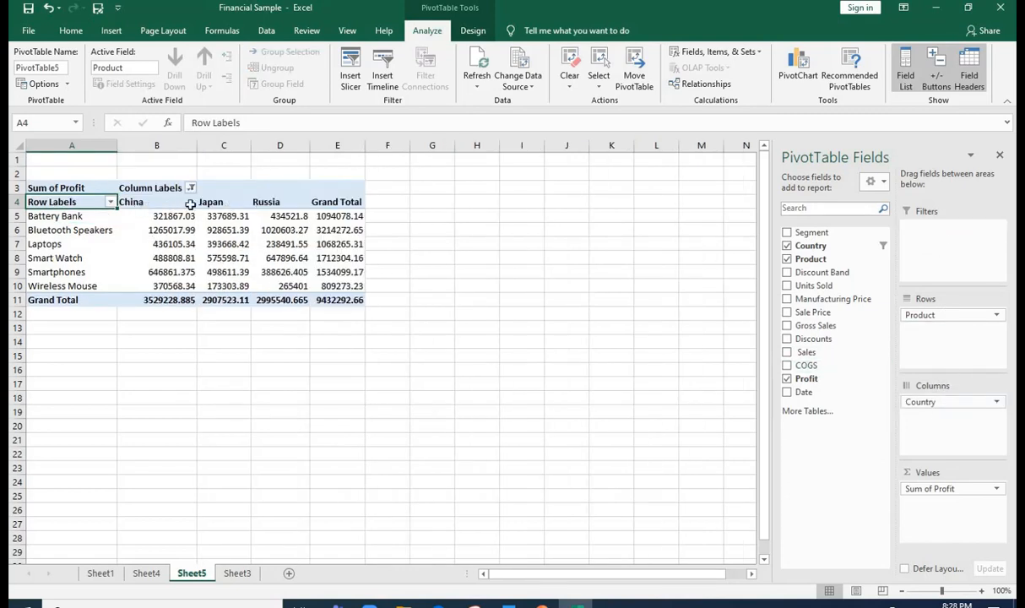
left_click_drag(133, 202, 228, 203)
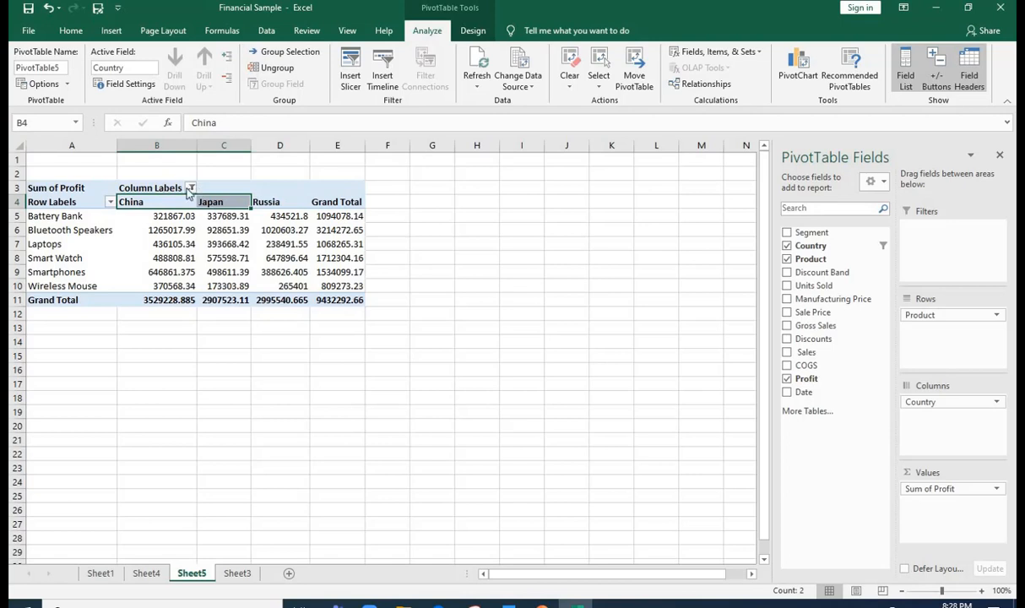
left_click(191, 188)
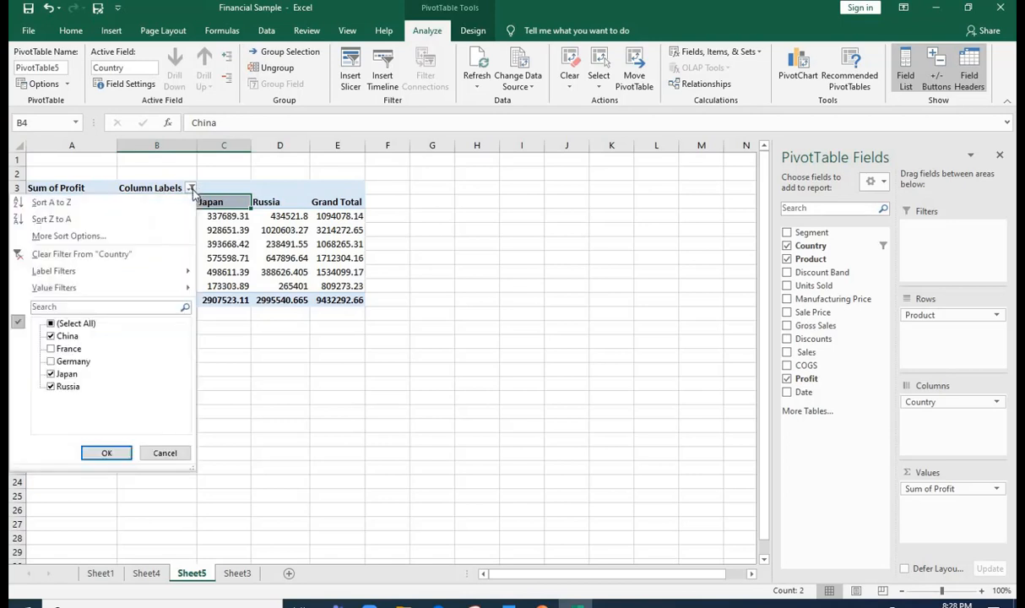
left_click(51, 324)
left_click(118, 453)
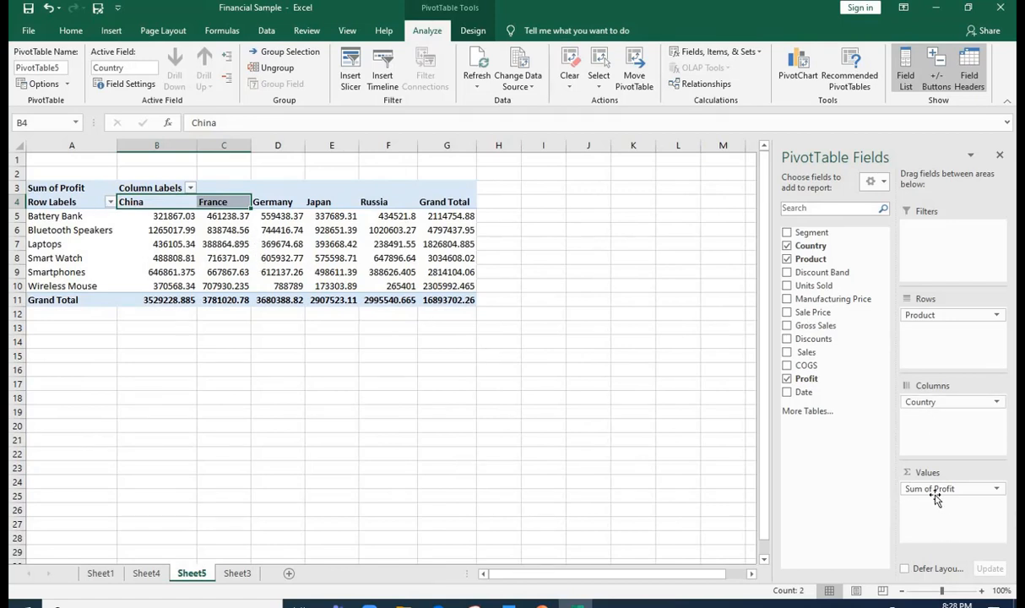
Step: Move Profit from the Values area to Filters and add Units Sold to Values
left_click_drag(930, 497, 897, 245)
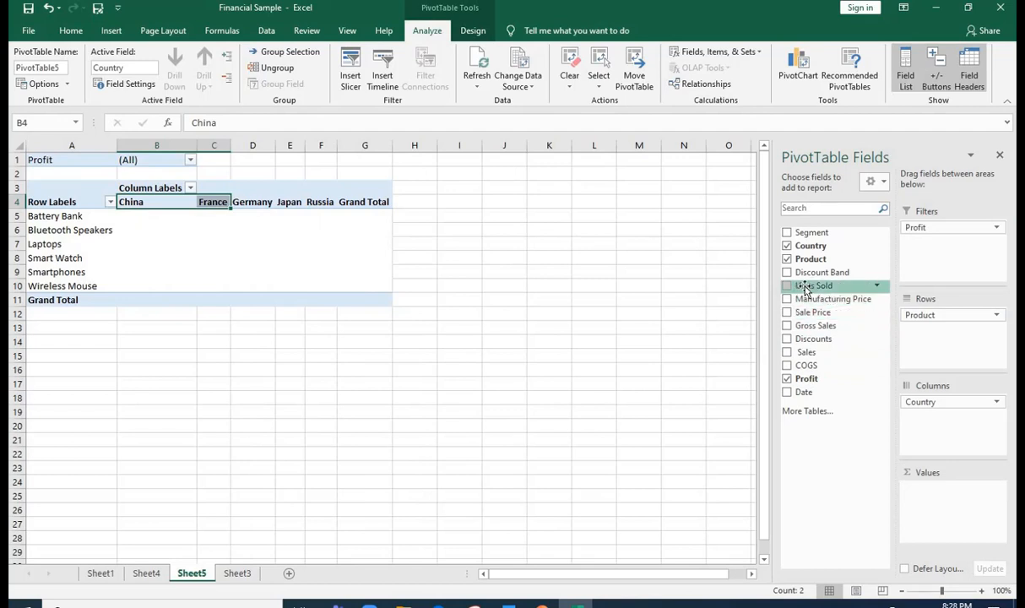
left_click_drag(807, 289, 940, 504)
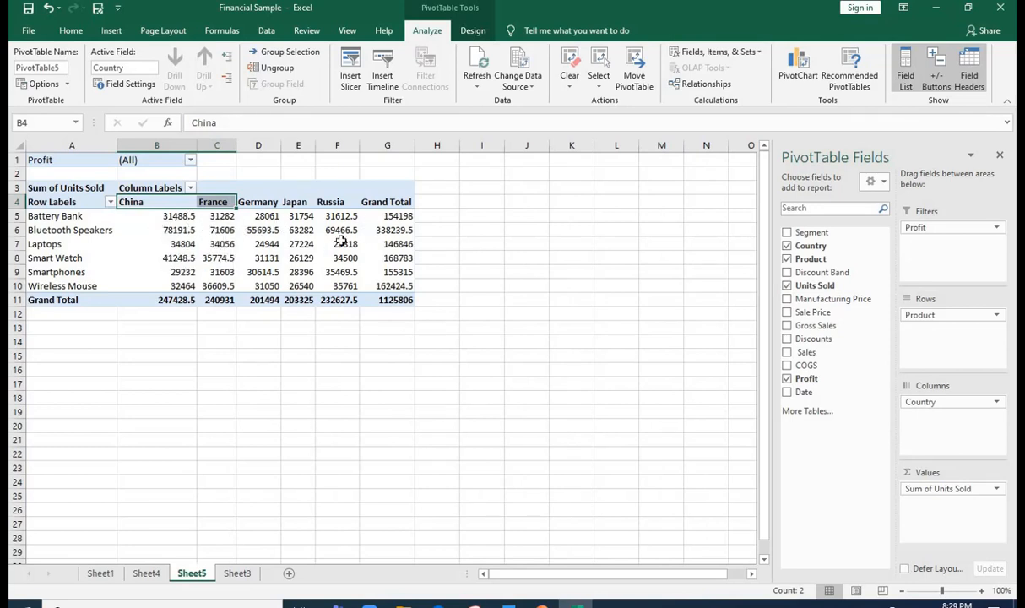
Step: Raise and lower the decimal places of the Units Sold values in B5:G11, ending with zero decimals
left_click_drag(169, 217, 262, 216)
left_click_drag(177, 216, 391, 300)
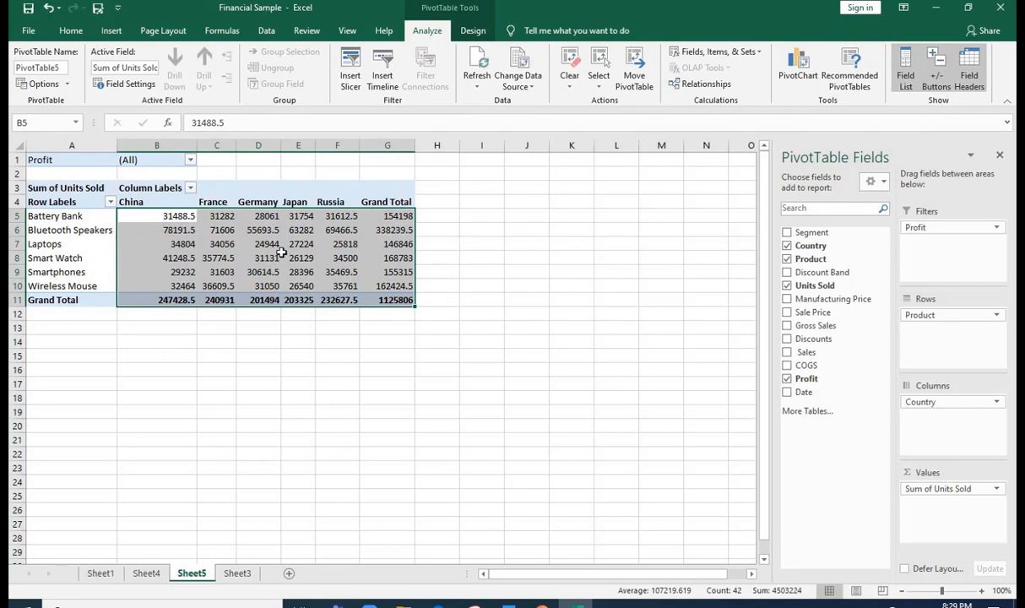
left_click(74, 32)
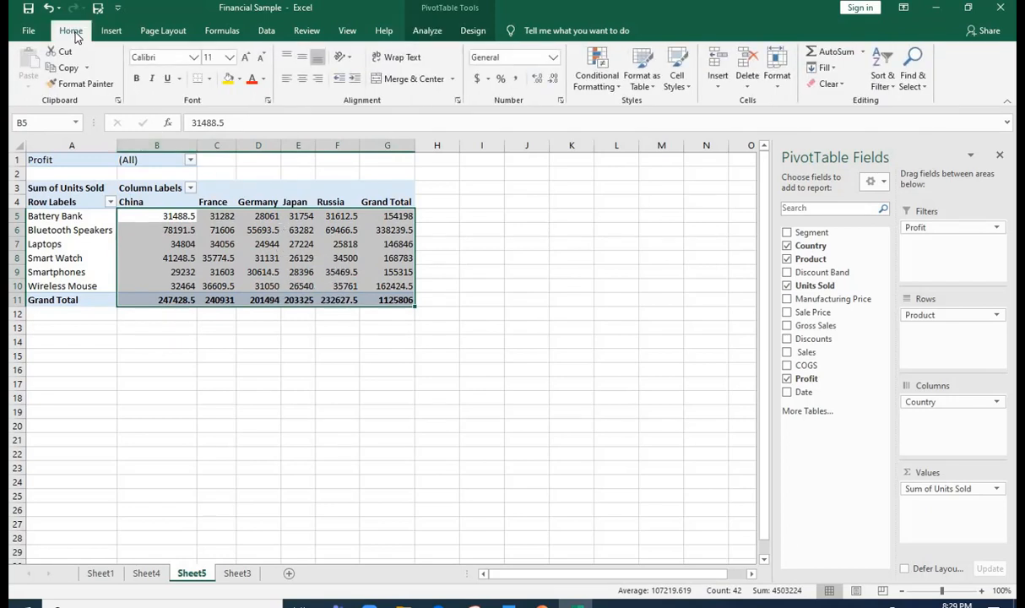
left_click(554, 81)
left_click(541, 81)
left_click(541, 80)
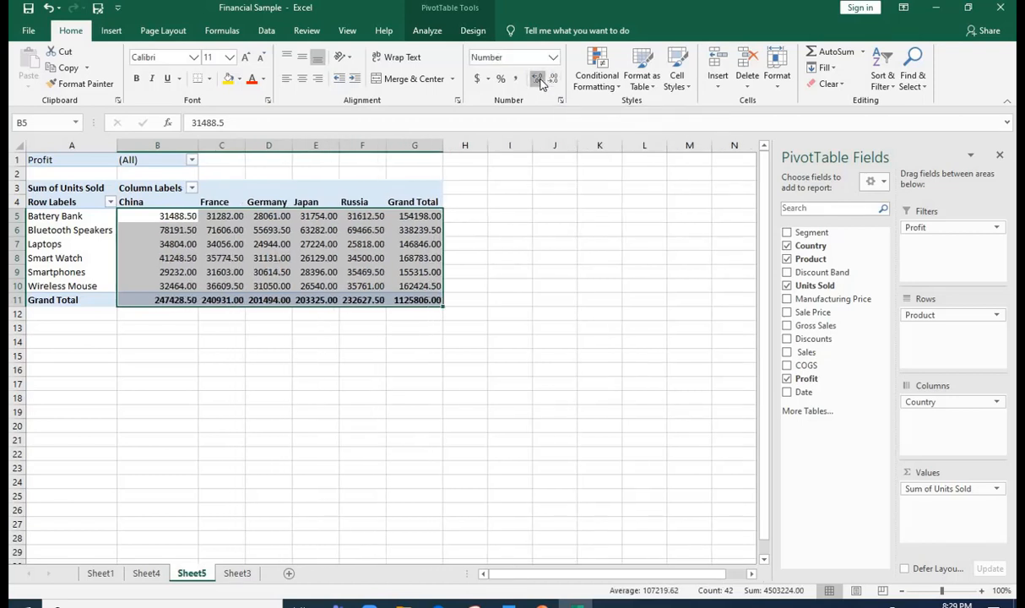
left_click(540, 81)
left_click(553, 81)
left_click(553, 81)
left_click(553, 81)
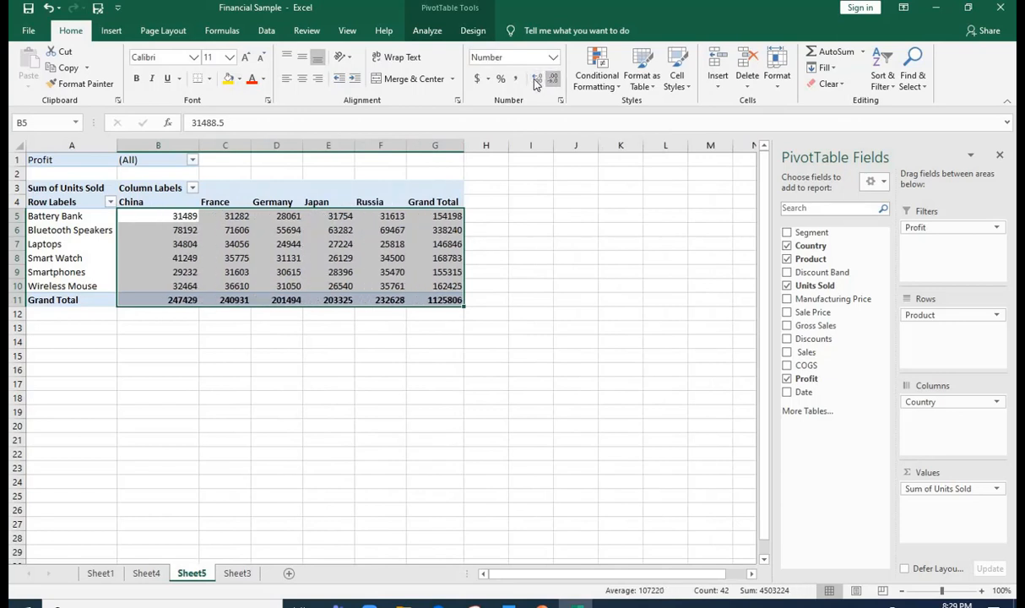
left_click(538, 79)
left_click(538, 80)
left_click(538, 80)
left_click(553, 82)
left_click(553, 82)
left_click(553, 81)
left_click(183, 230)
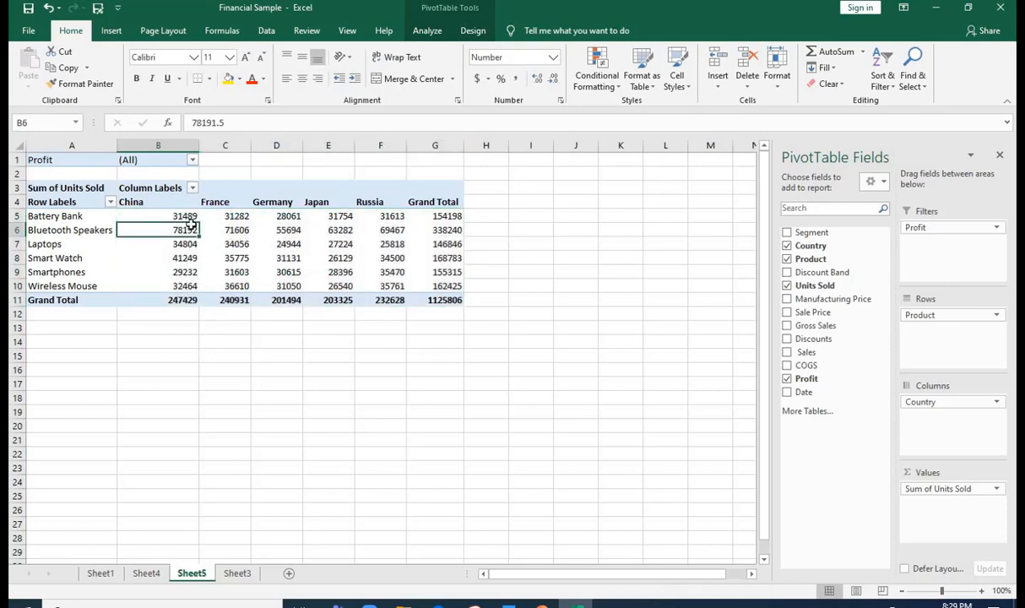
Step: Apply the comma style with no decimal places to the Units Sold values in B5:G11
left_click_drag(183, 216, 439, 298)
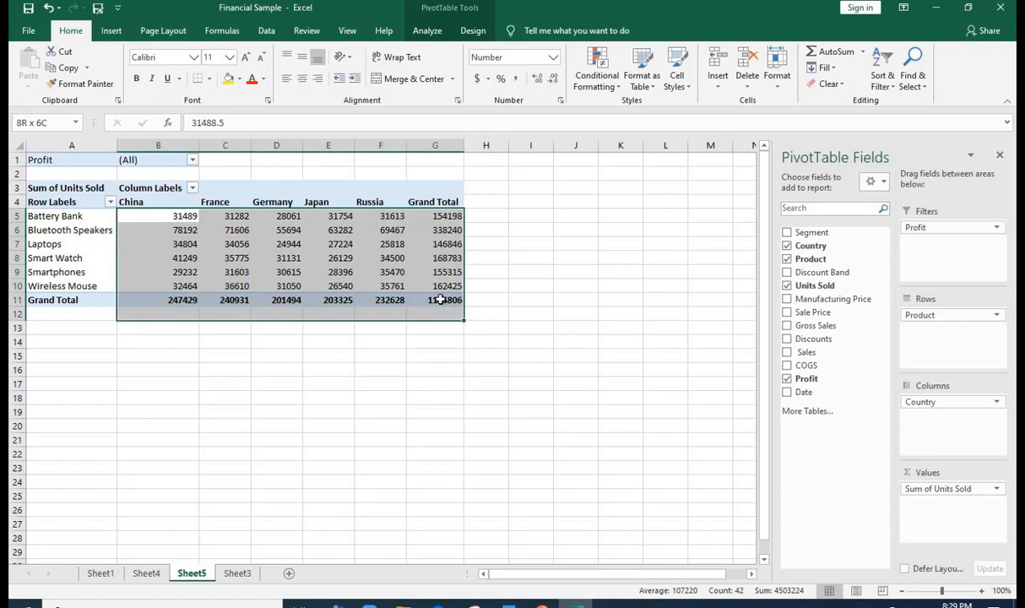
left_click(518, 82)
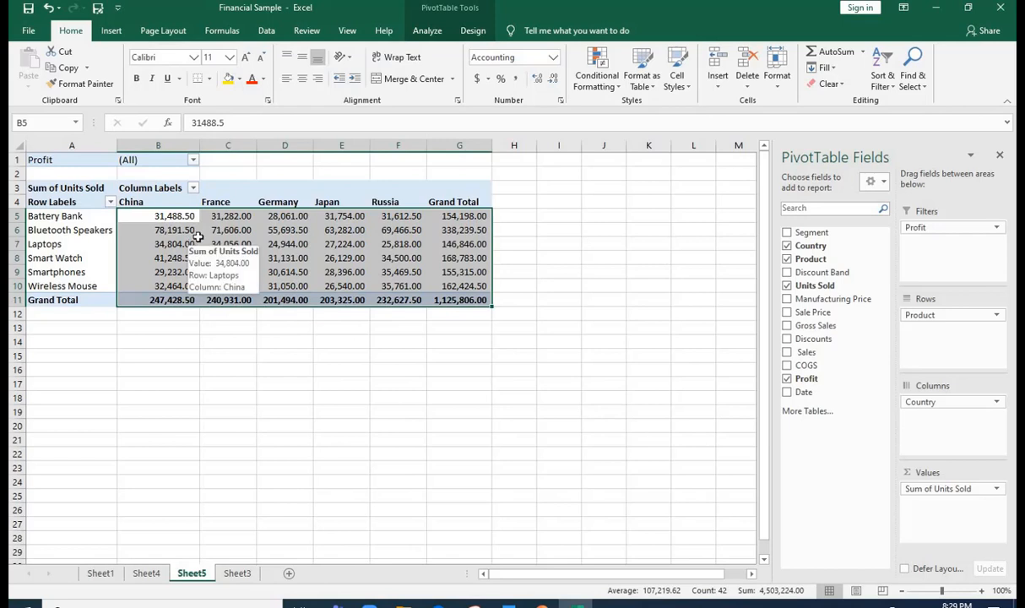
left_click(553, 80)
left_click(553, 79)
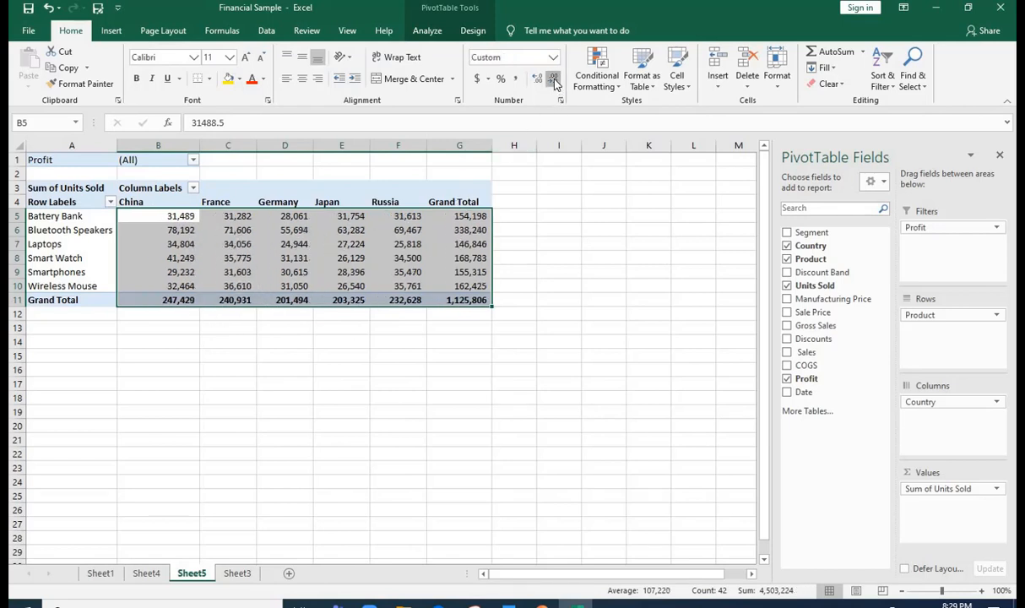
left_click(173, 216)
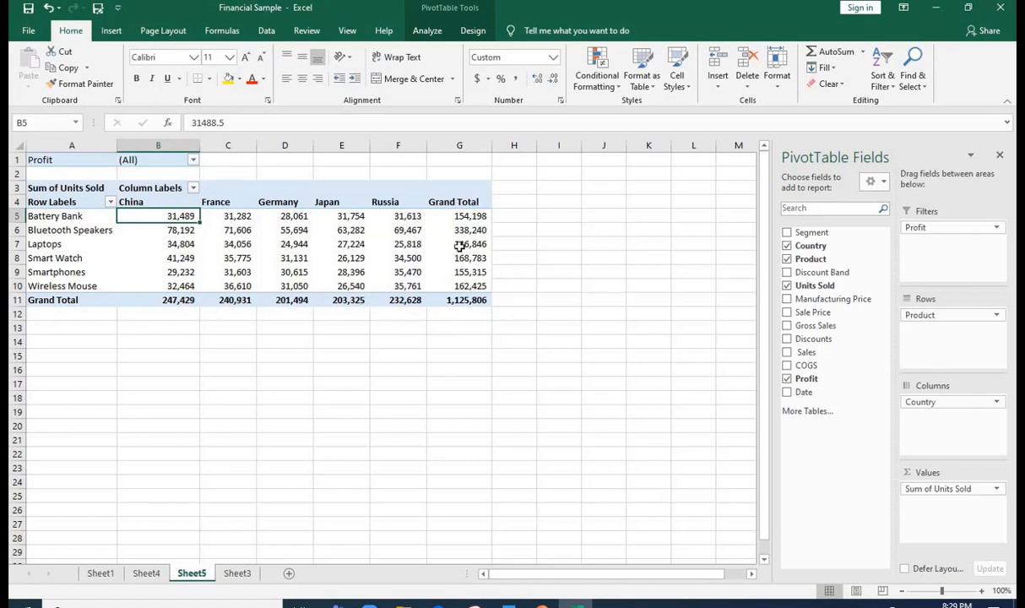
Step: Turn the PivotTable's grand totals off for rows and columns, then set them on for columns only
left_click(300, 258)
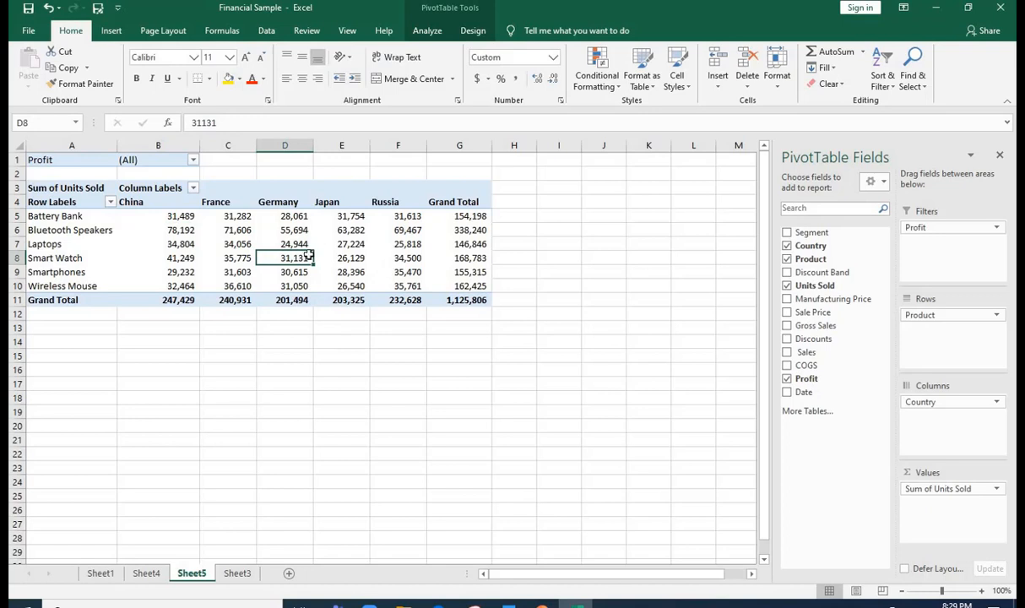
left_click(427, 31)
left_click(469, 31)
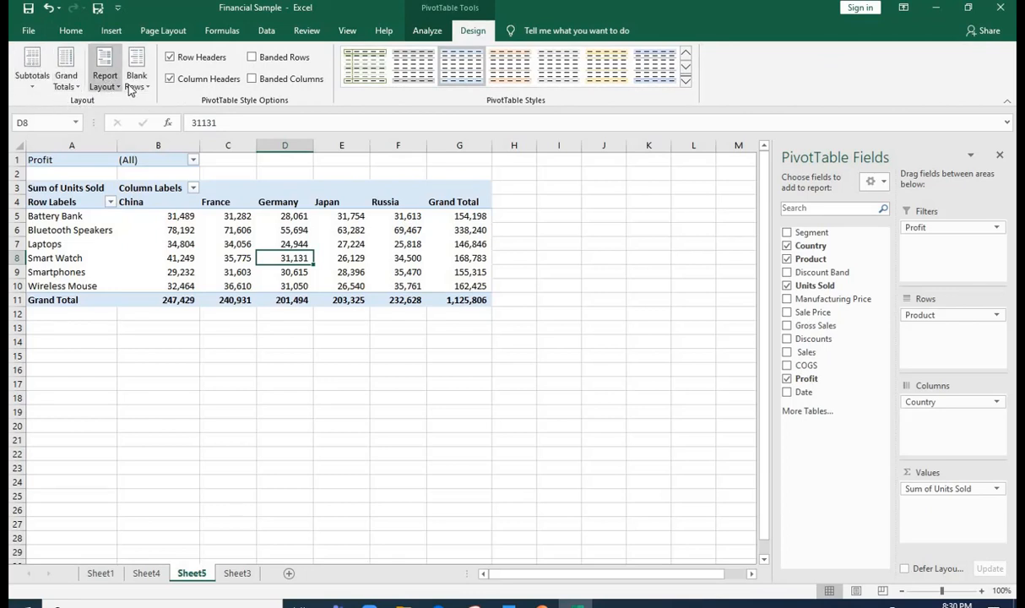
left_click(74, 92)
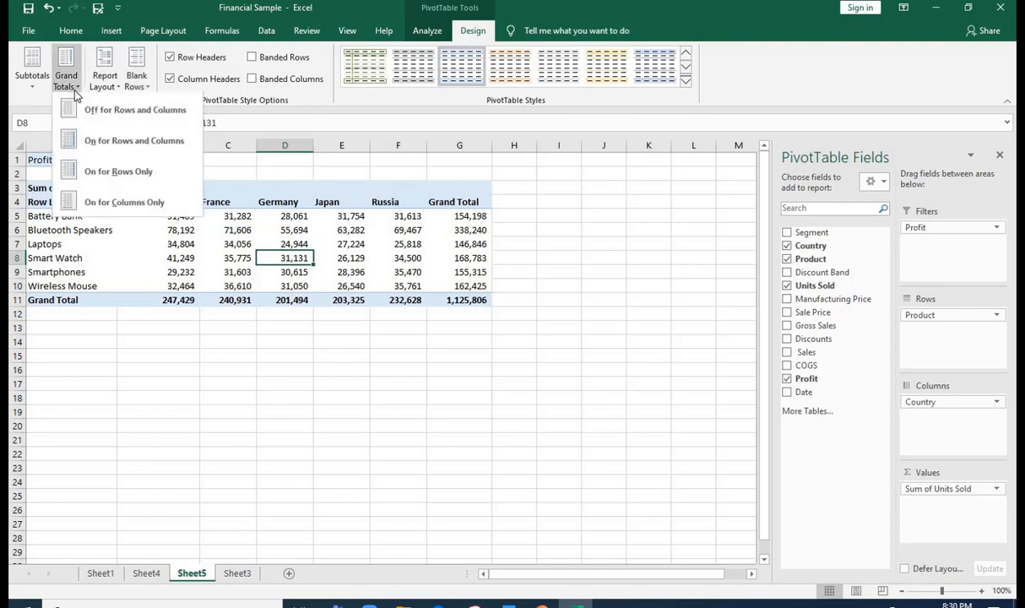
left_click(168, 119)
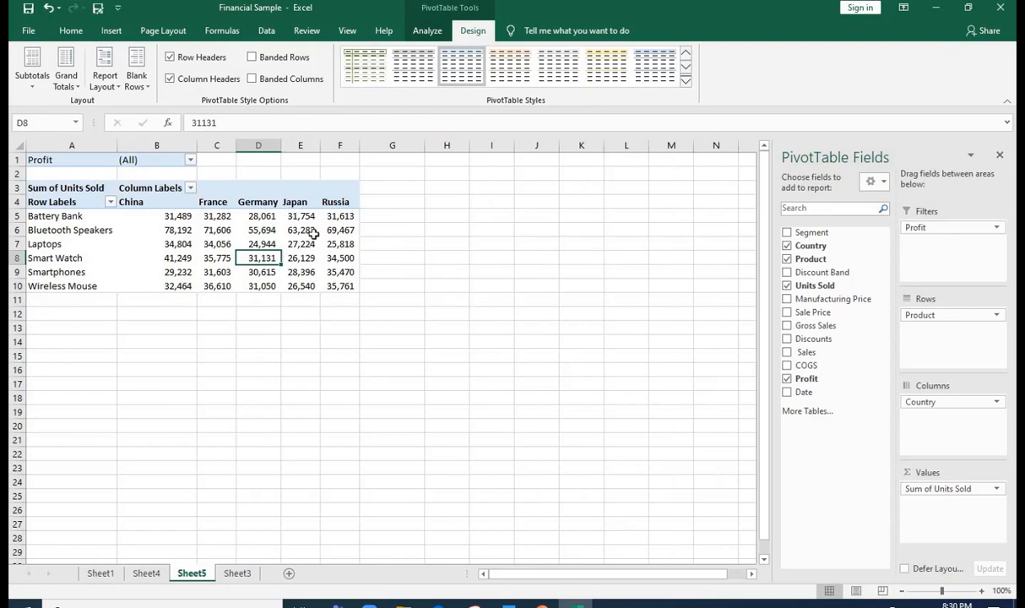
left_click(70, 77)
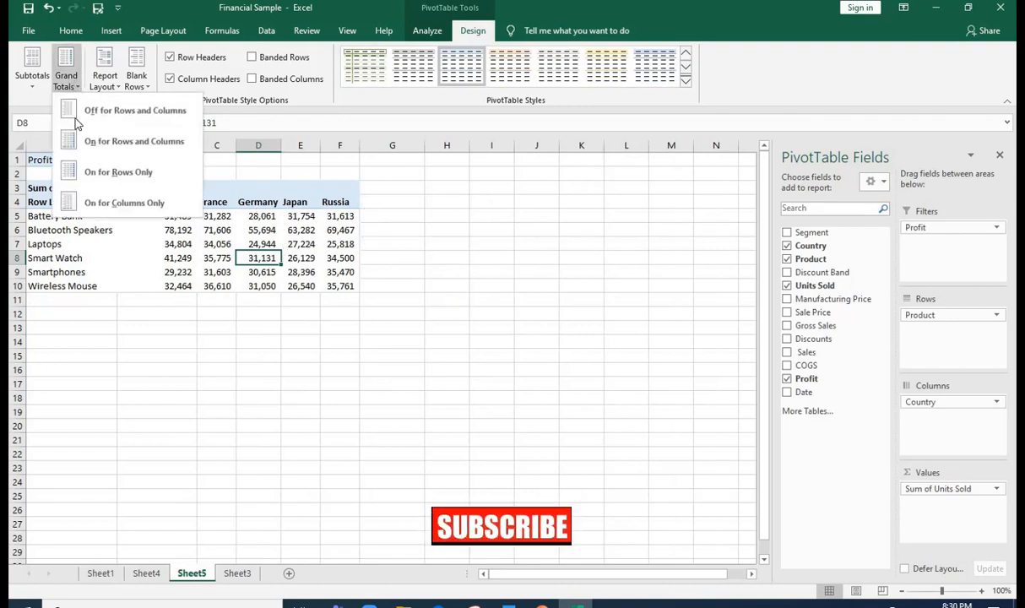
left_click(109, 204)
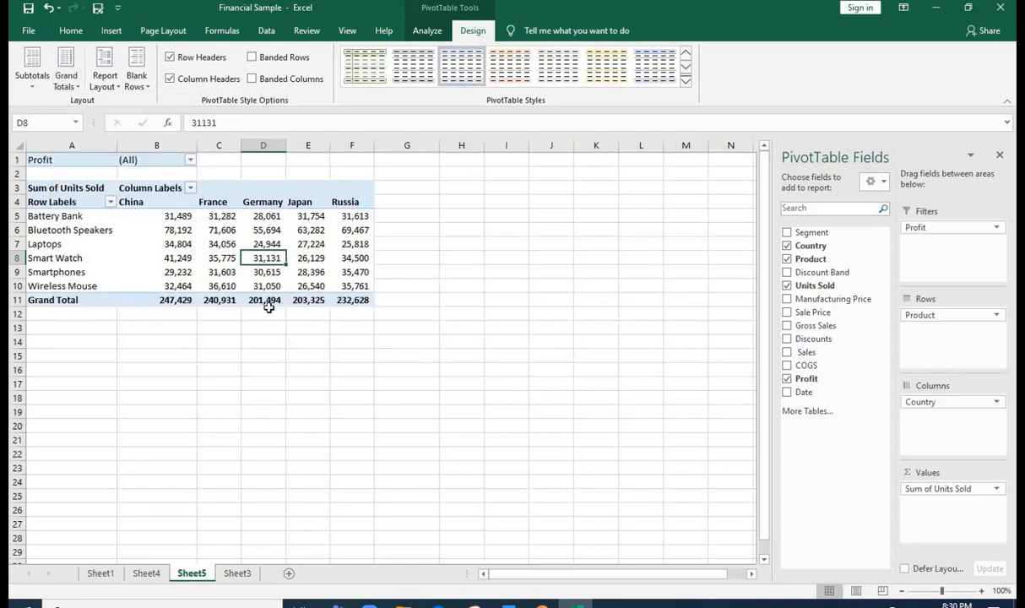
Step: Turn on grand totals for both rows and columns in the PivotTable options
right_click(168, 243)
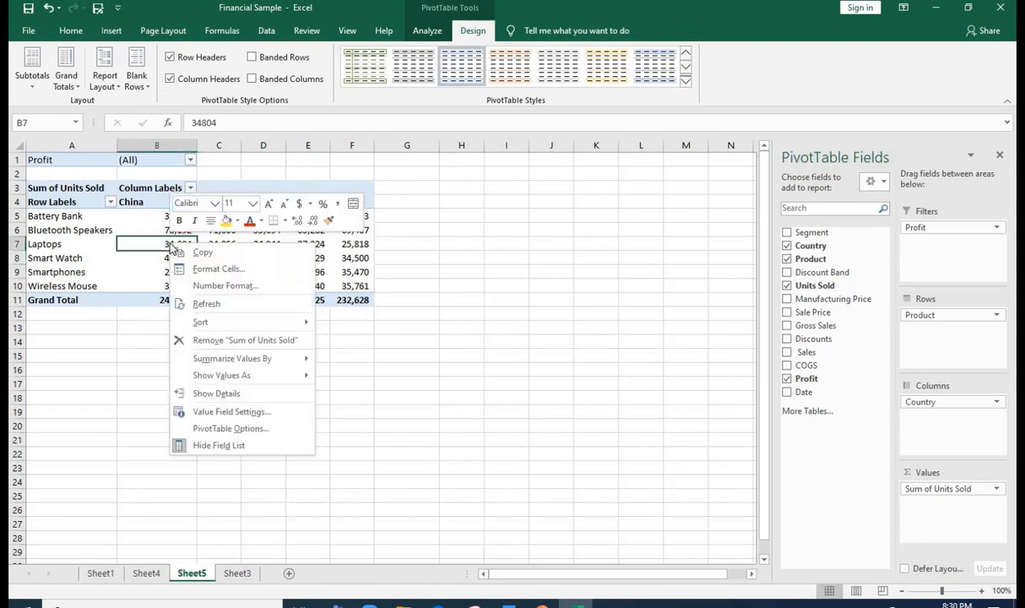
left_click(247, 433)
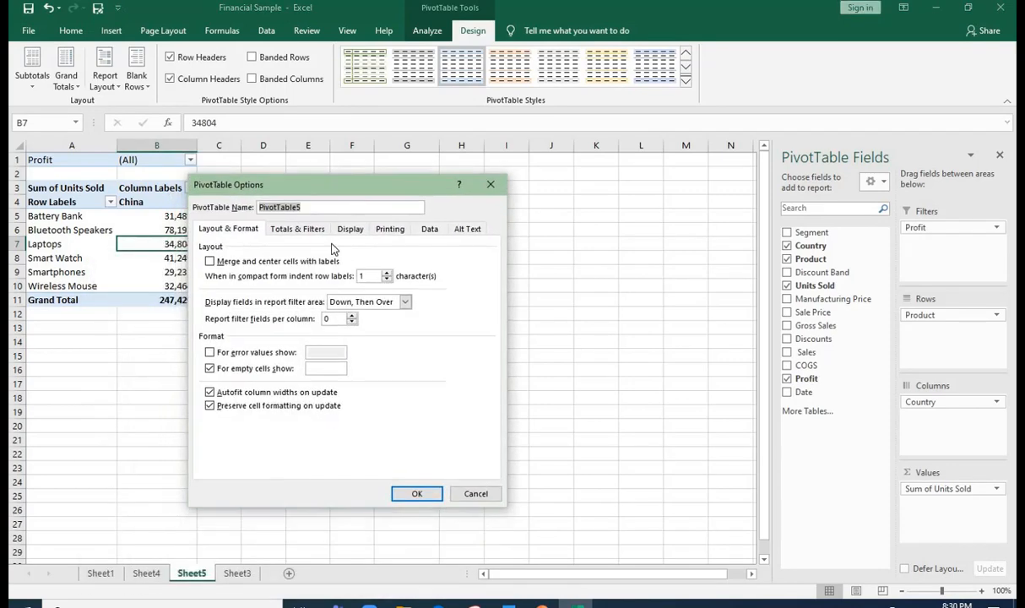
left_click(350, 230)
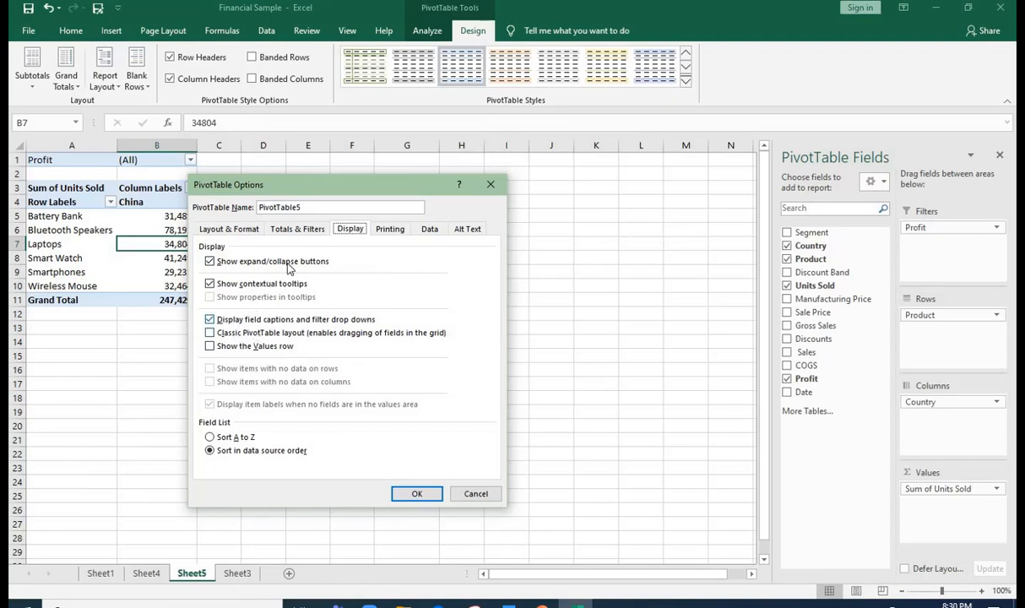
left_click(292, 233)
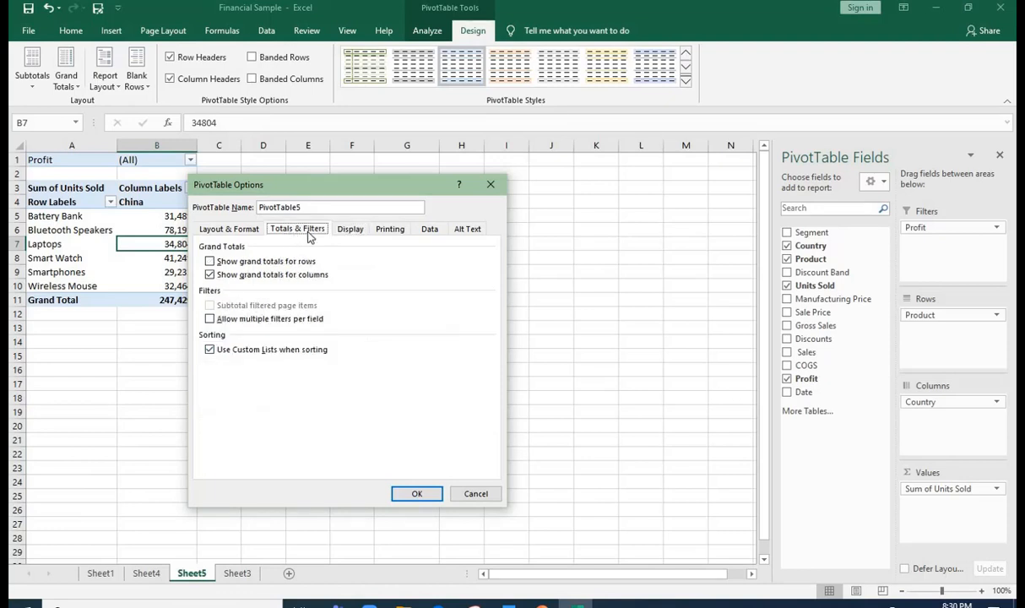
left_click_drag(277, 194, 422, 193)
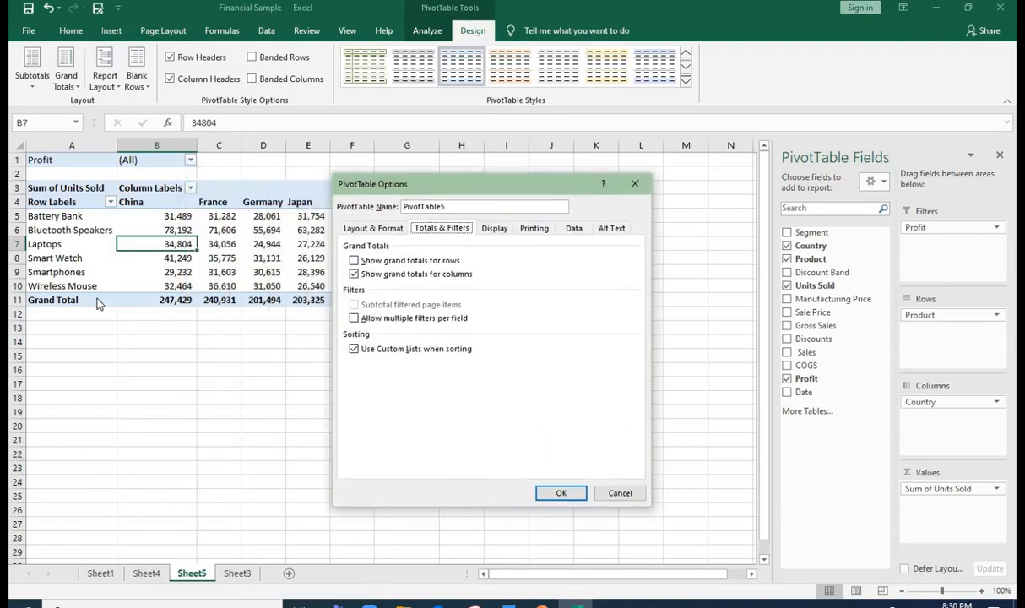
left_click(355, 275)
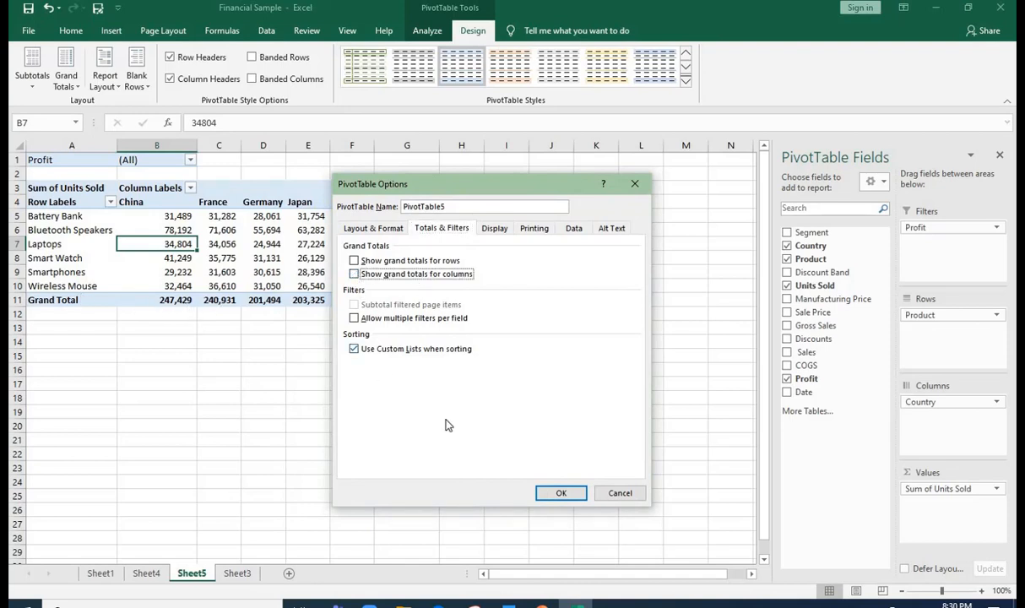
left_click(354, 261)
left_click(354, 273)
left_click(543, 499)
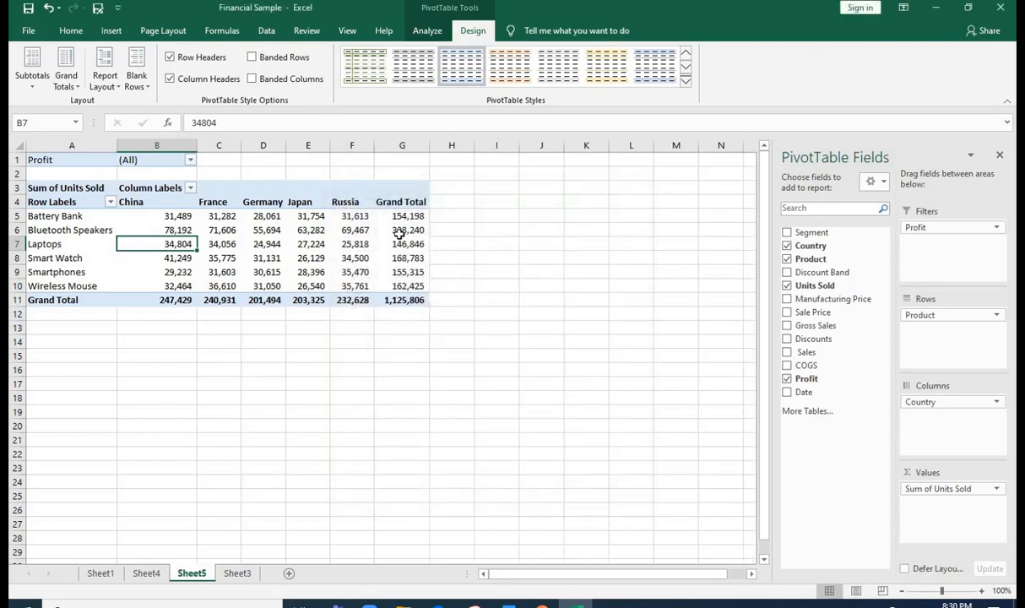
Step: Highlight the Grand Total column values, the Grand Total row, and the PivotTable range A4:G11 in turn
left_click_drag(402, 216, 406, 299)
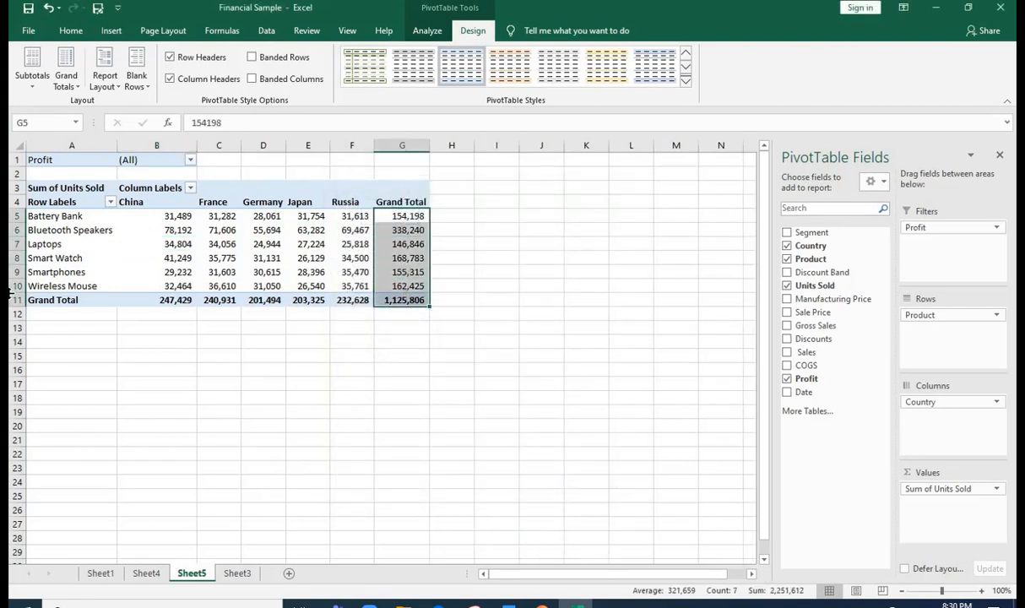
left_click_drag(104, 294, 408, 300)
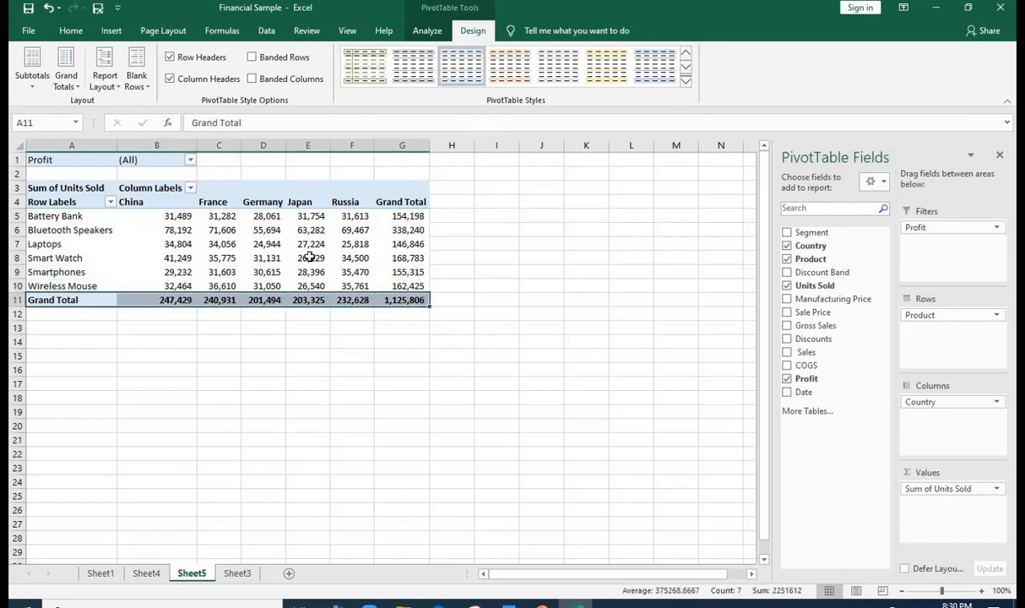
left_click(310, 258)
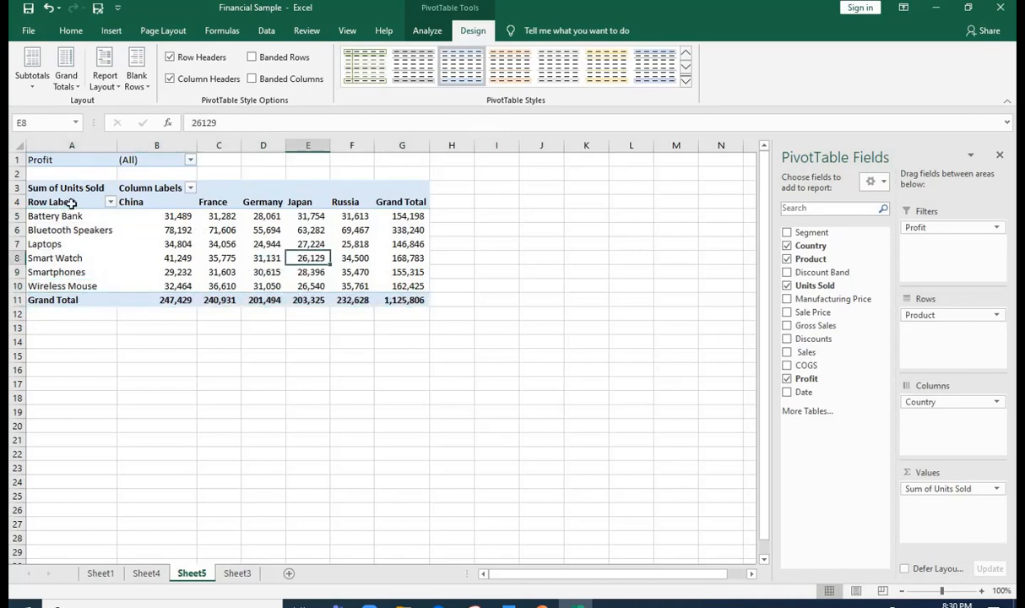
left_click_drag(71, 203, 388, 297)
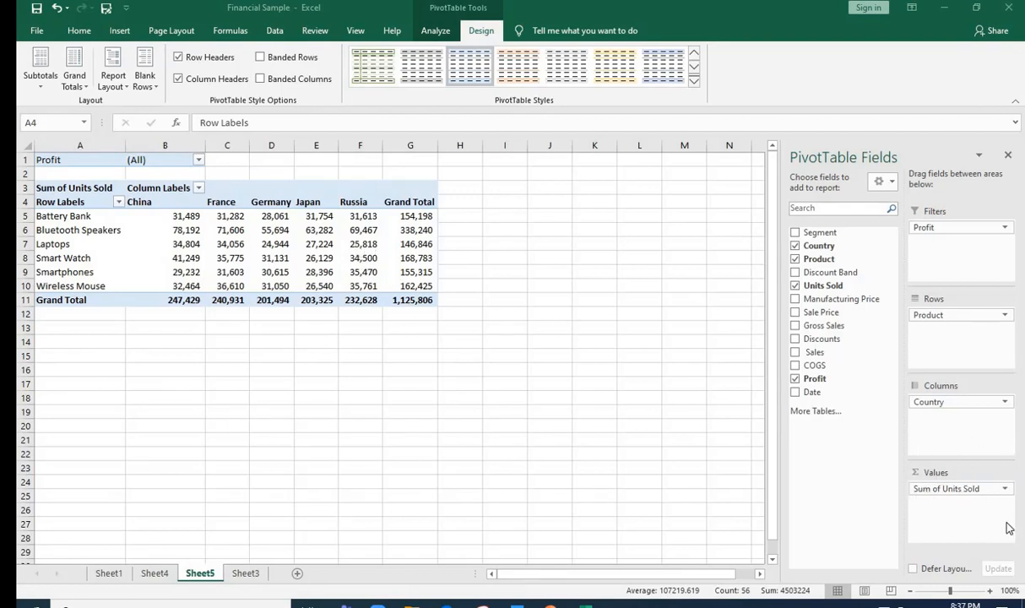
Step: Change the Units Sold value field to summarize by Average
left_click(1007, 492)
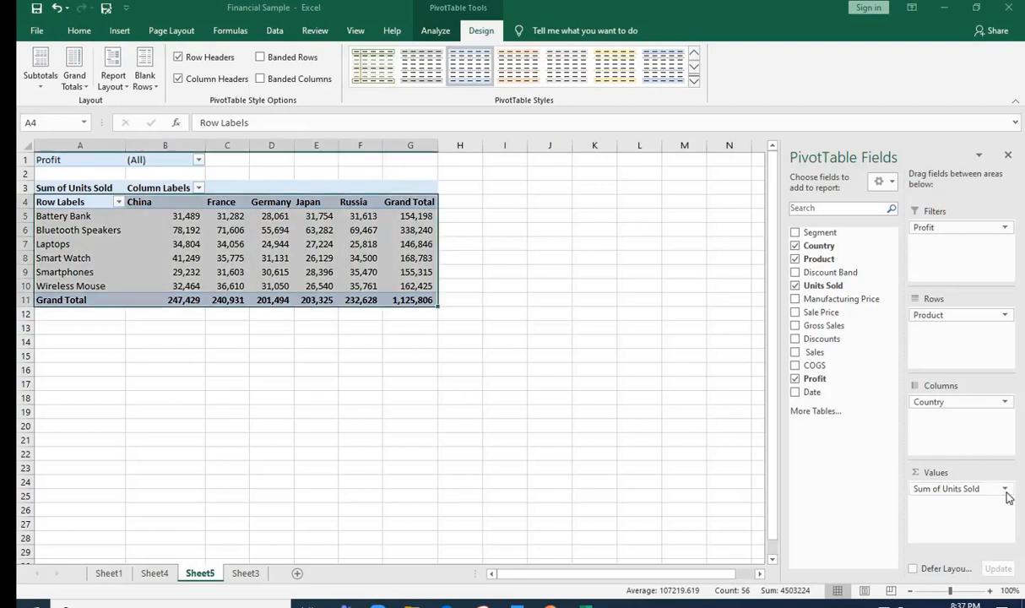
left_click(1007, 490)
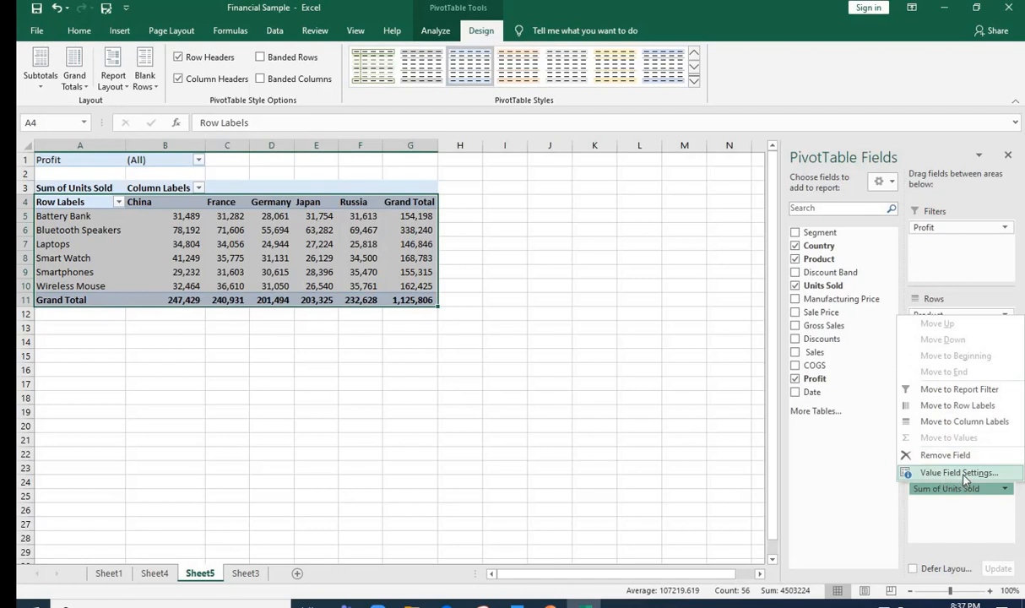
left_click(960, 473)
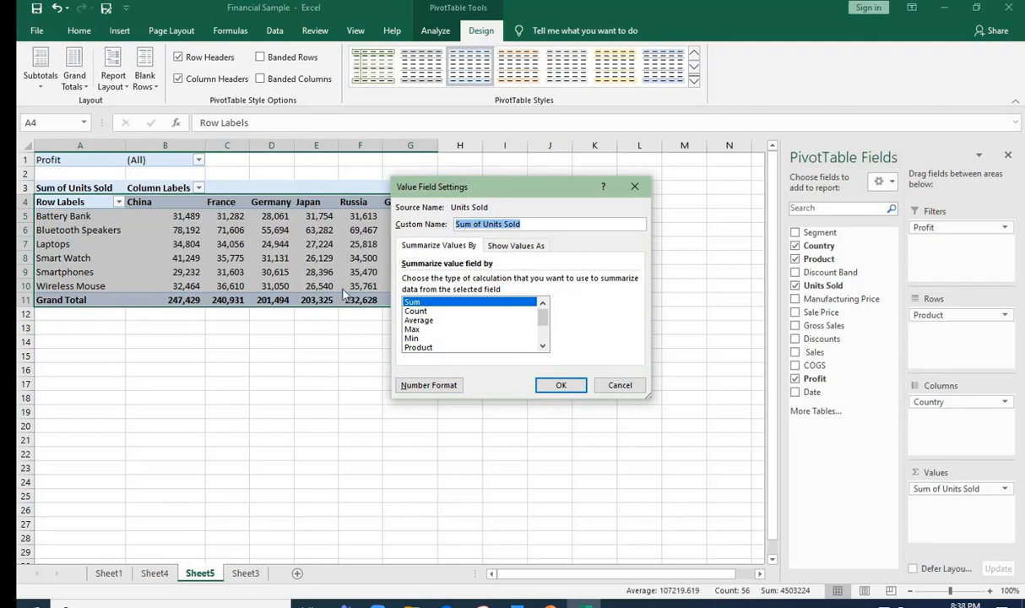
left_click(420, 321)
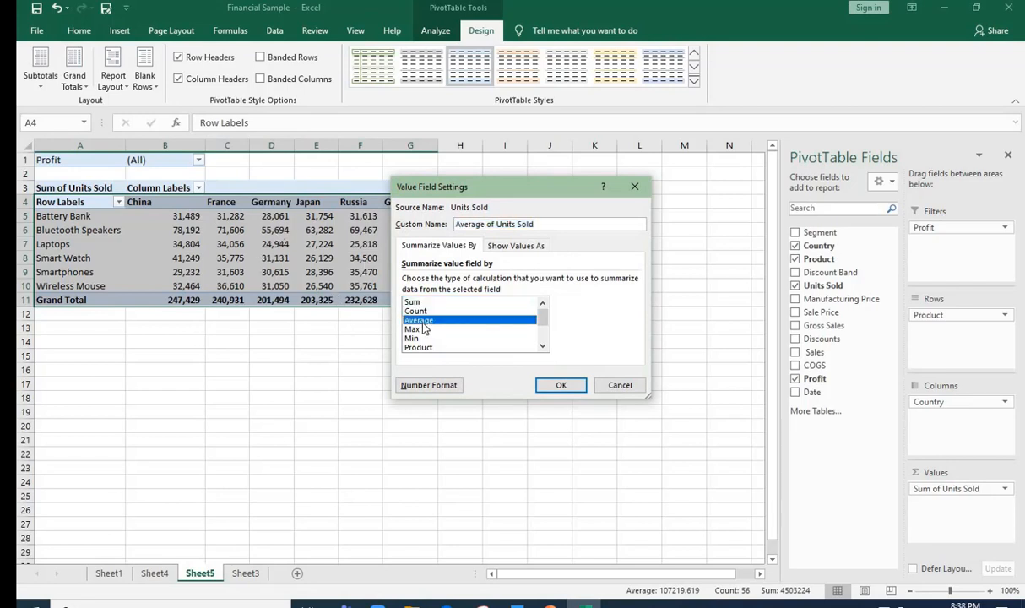
left_click(559, 385)
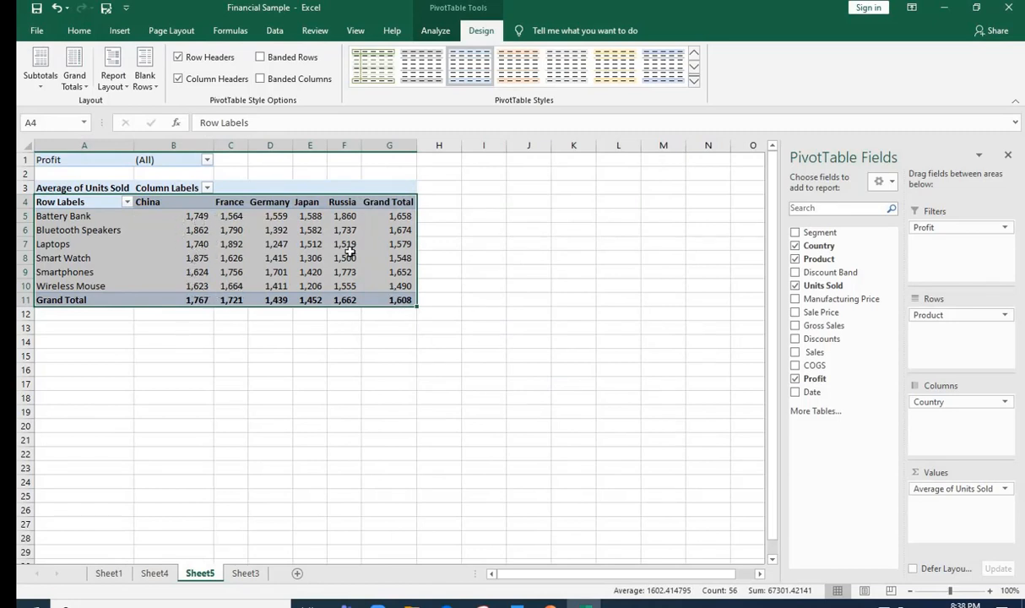
Step: Summarize the Units Sold values by Sum
right_click(257, 247)
left_click(215, 246)
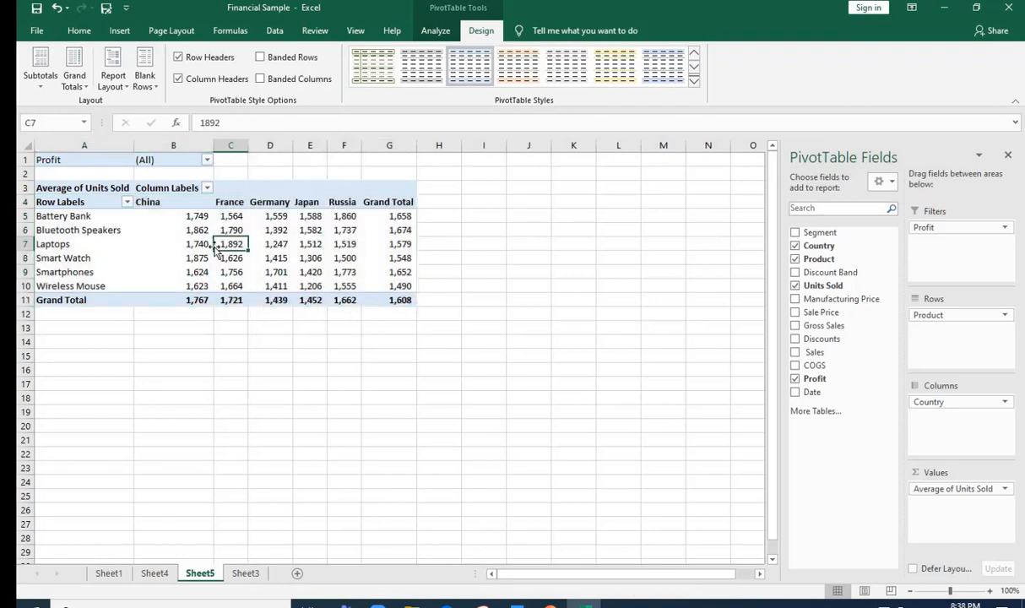
right_click(220, 246)
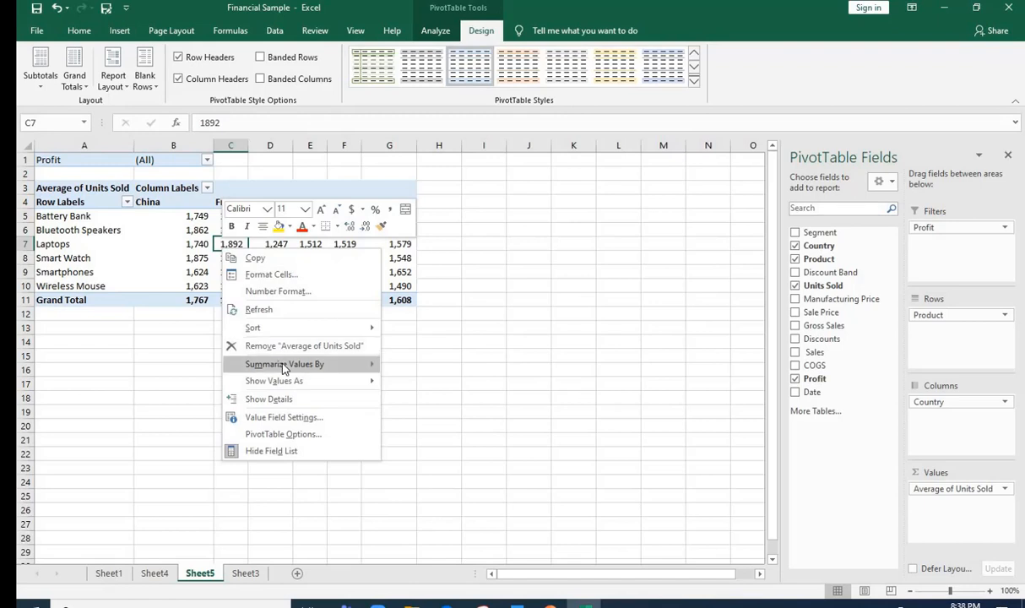
mouse_move(290, 367)
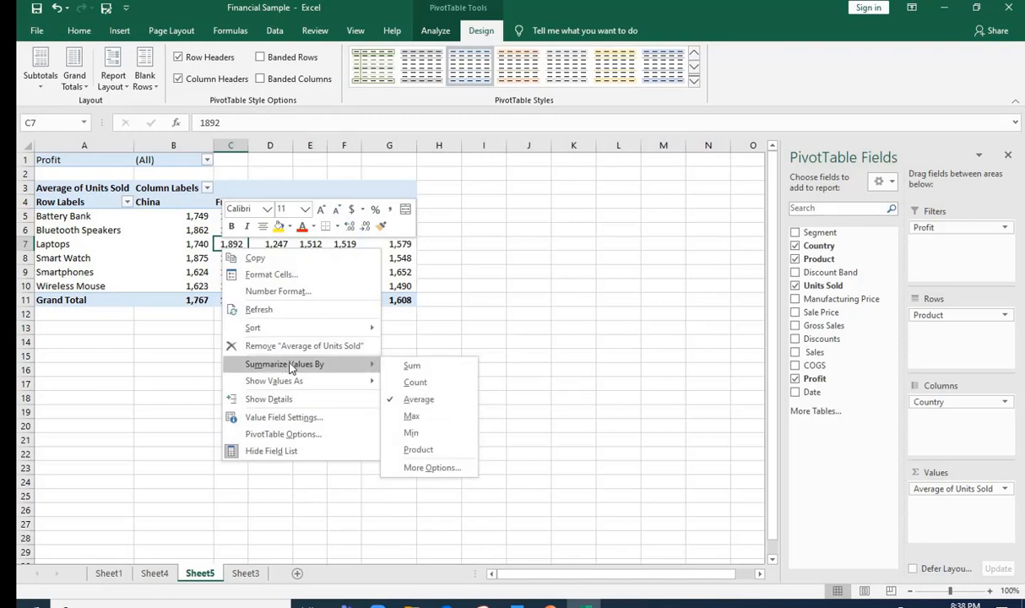
left_click(409, 370)
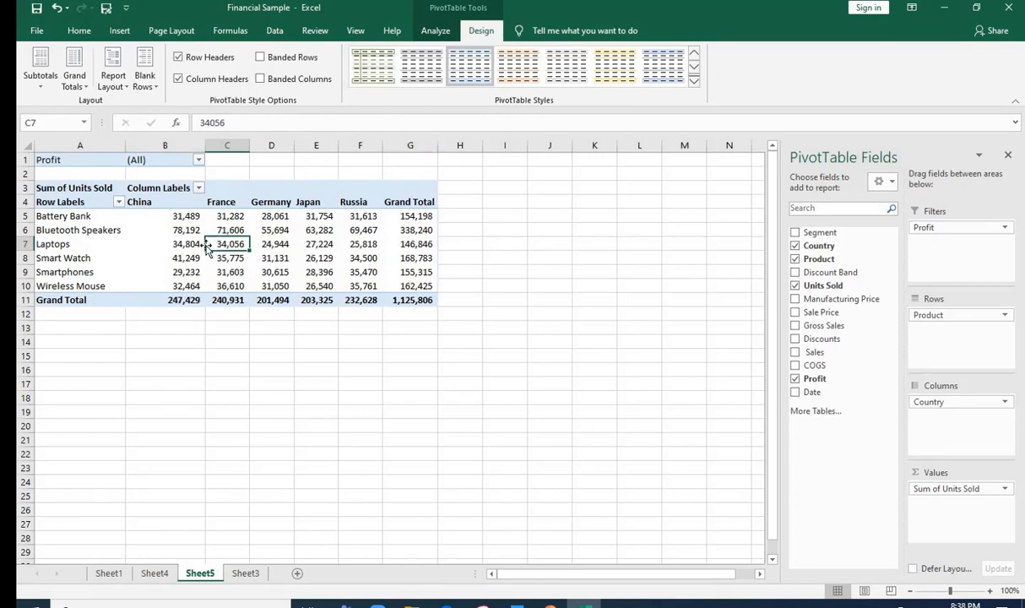
Step: Set the PivotTable's grand totals on for columns only and select the Russia column heading
left_click(84, 87)
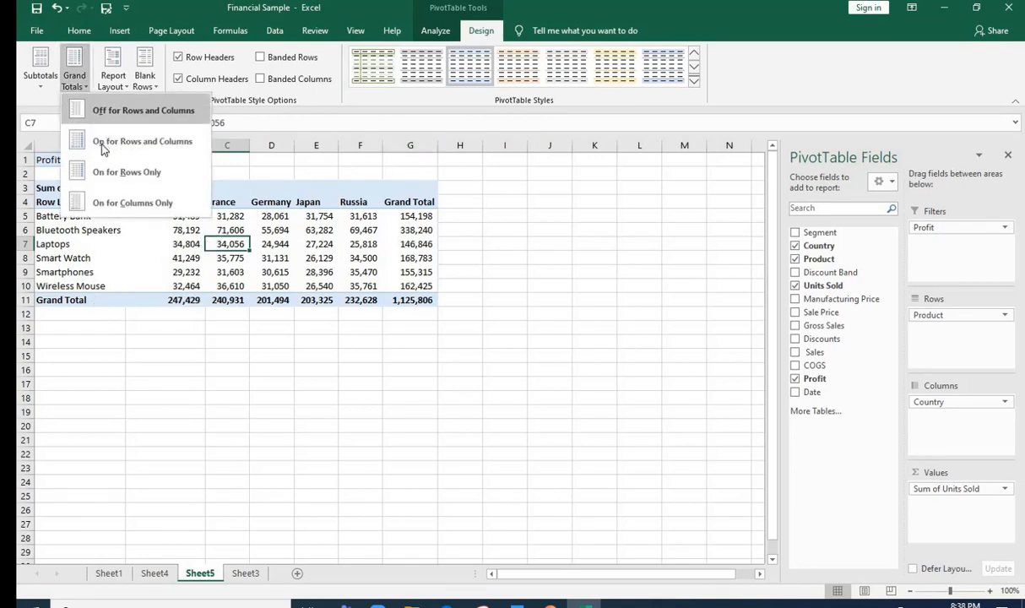
left_click(109, 203)
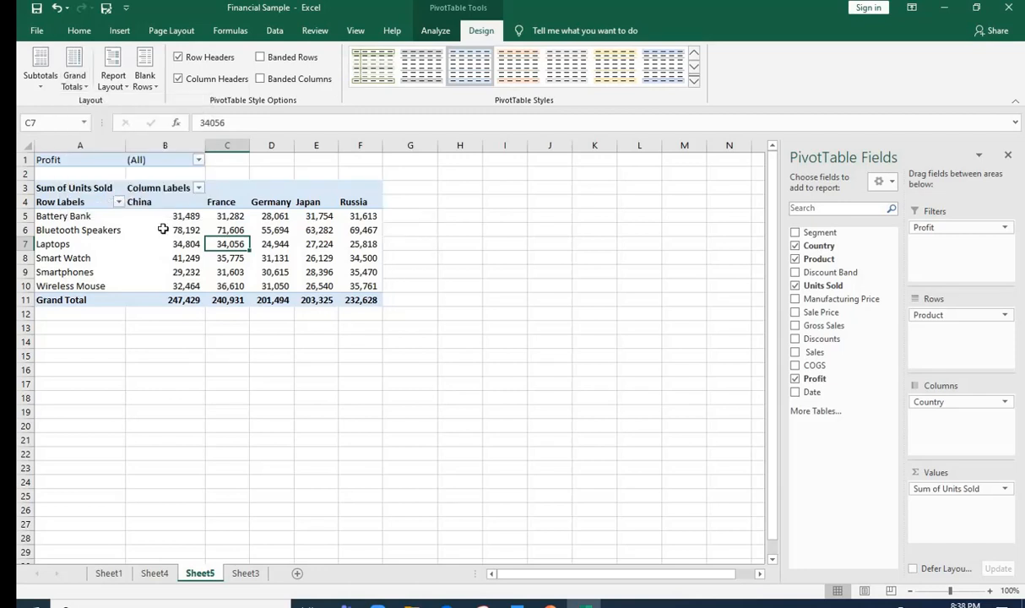
left_click(397, 145)
left_click(361, 203)
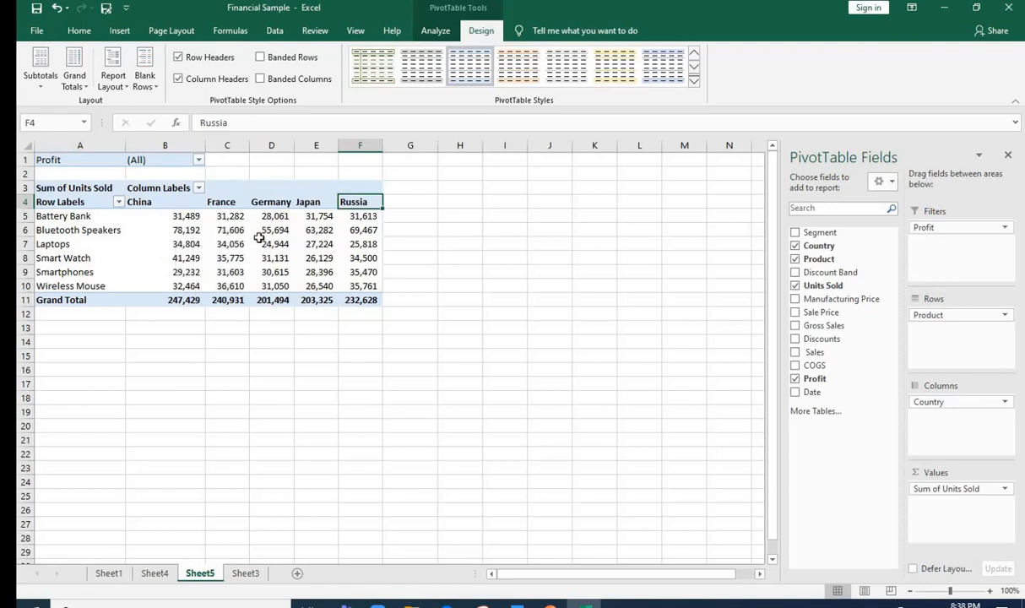
right_click(236, 243)
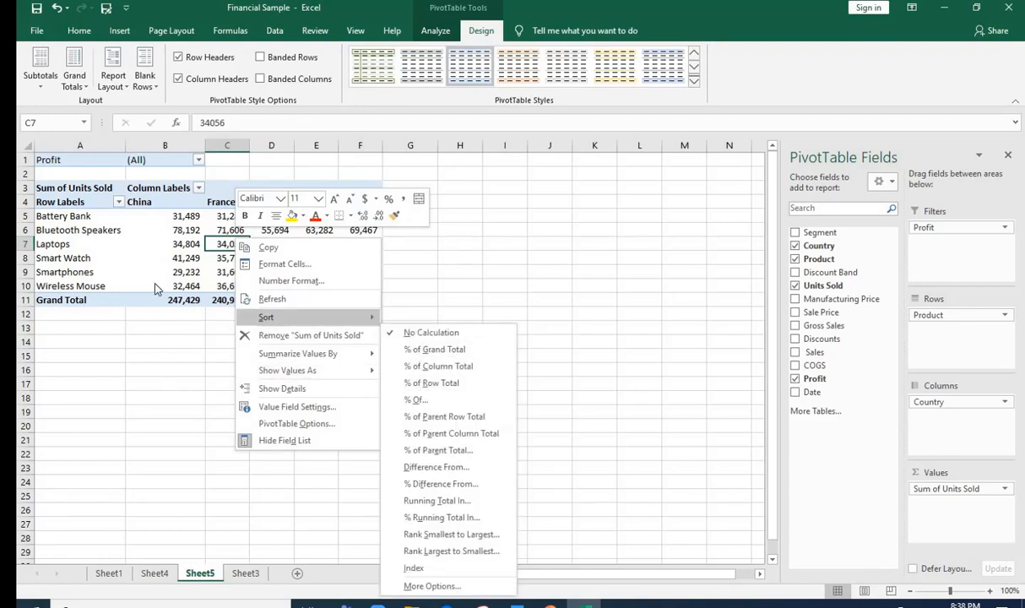
left_click(188, 224)
left_click(184, 216)
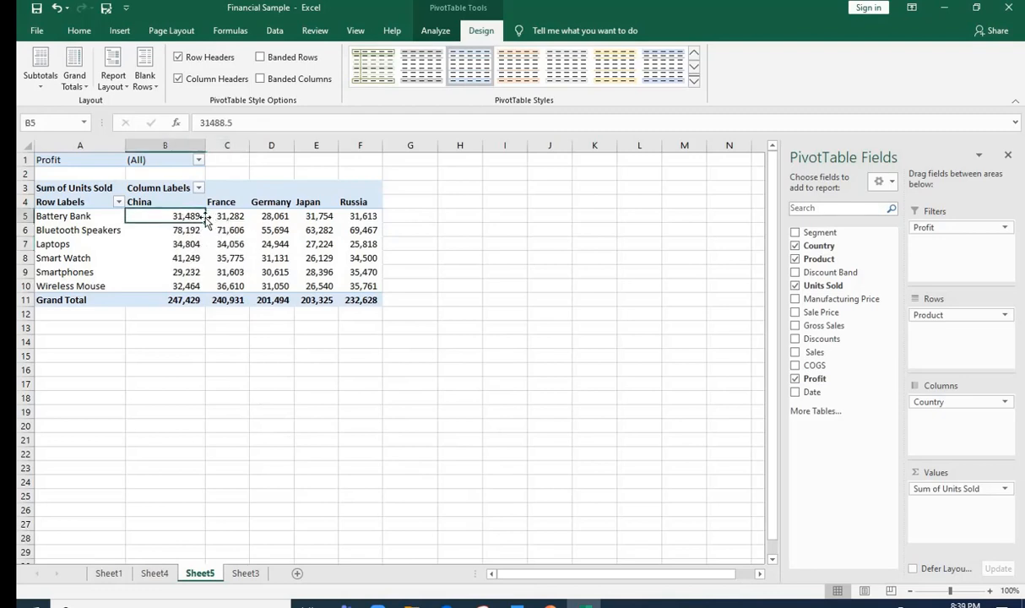
left_click(170, 300)
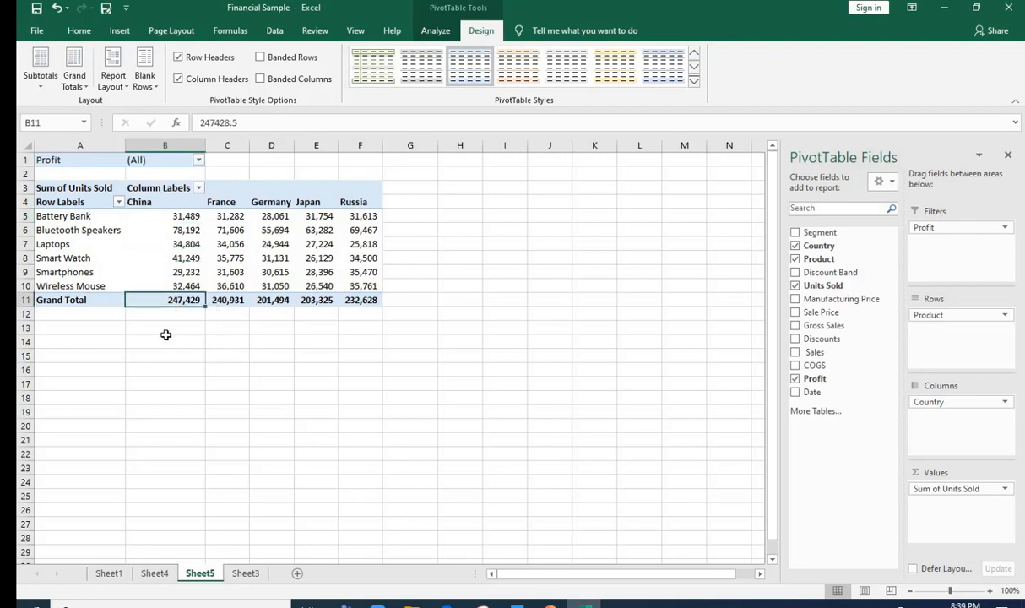
Step: Show the Units Sold values as % of Grand Total and select China's product percentages in B5:B10
right_click(195, 230)
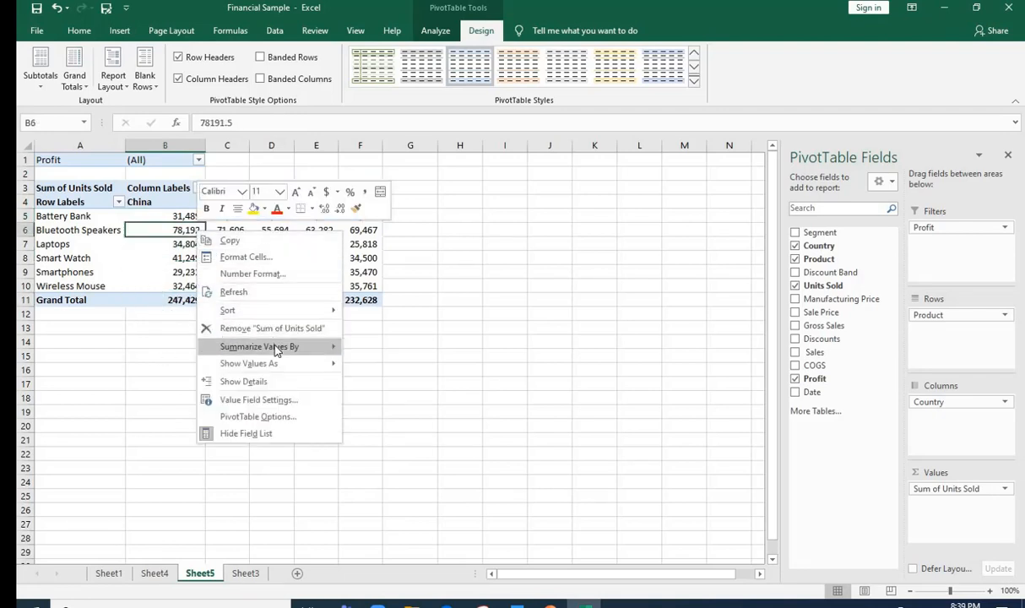
mouse_move(277, 350)
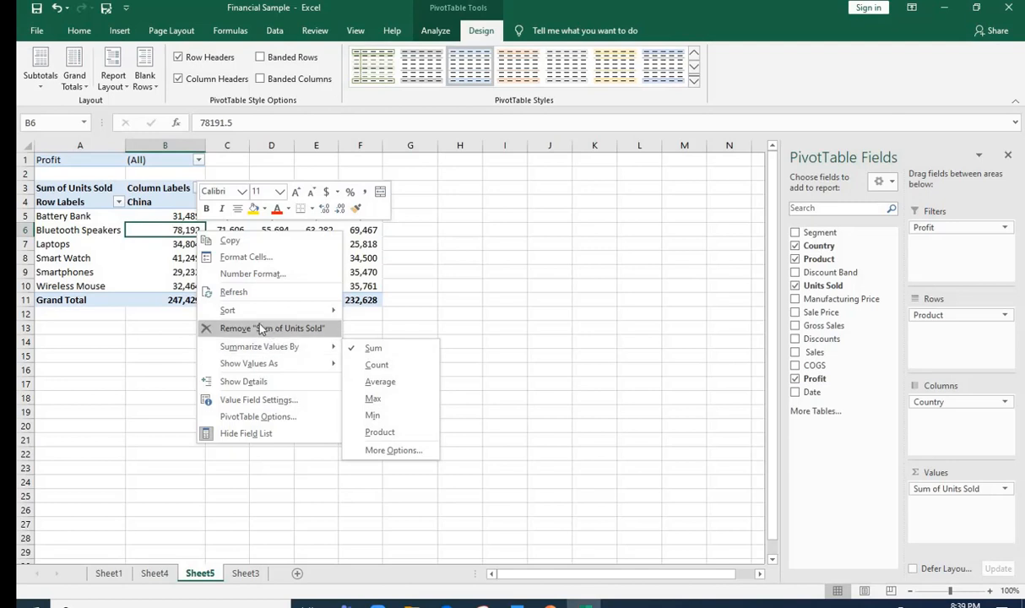
mouse_move(258, 366)
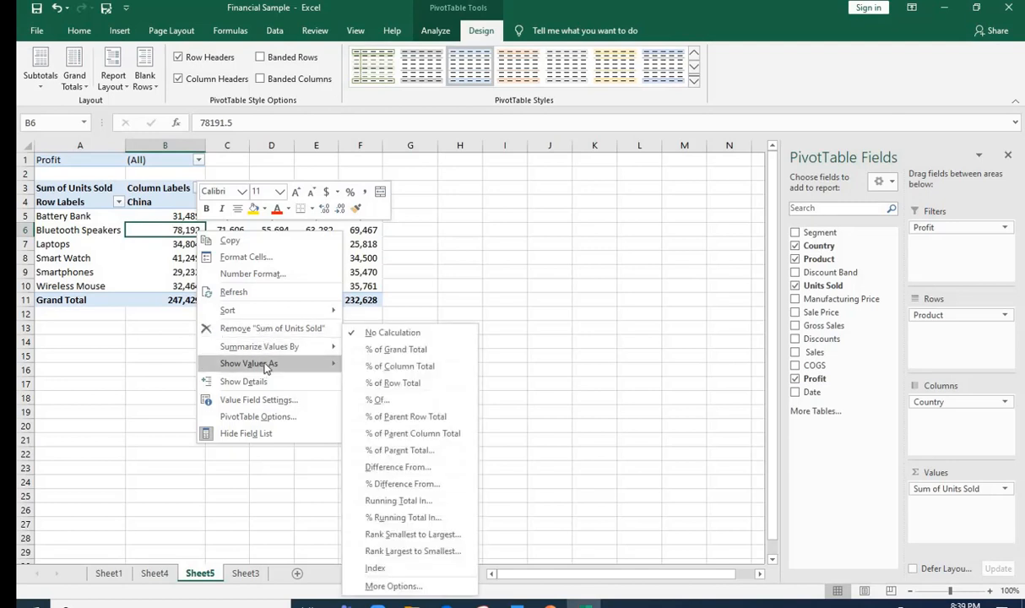
left_click(397, 350)
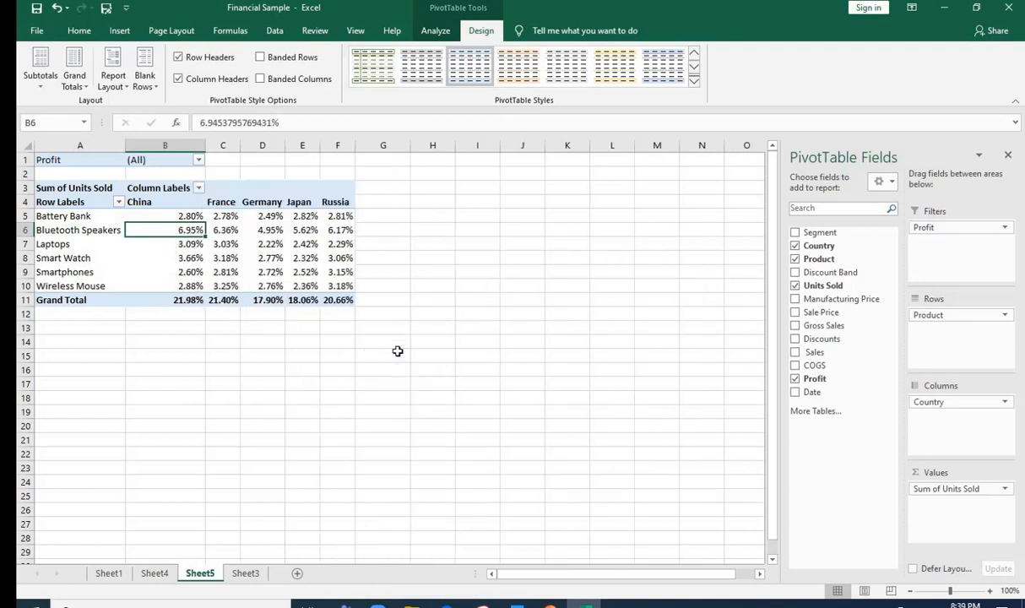
left_click_drag(189, 216, 184, 286)
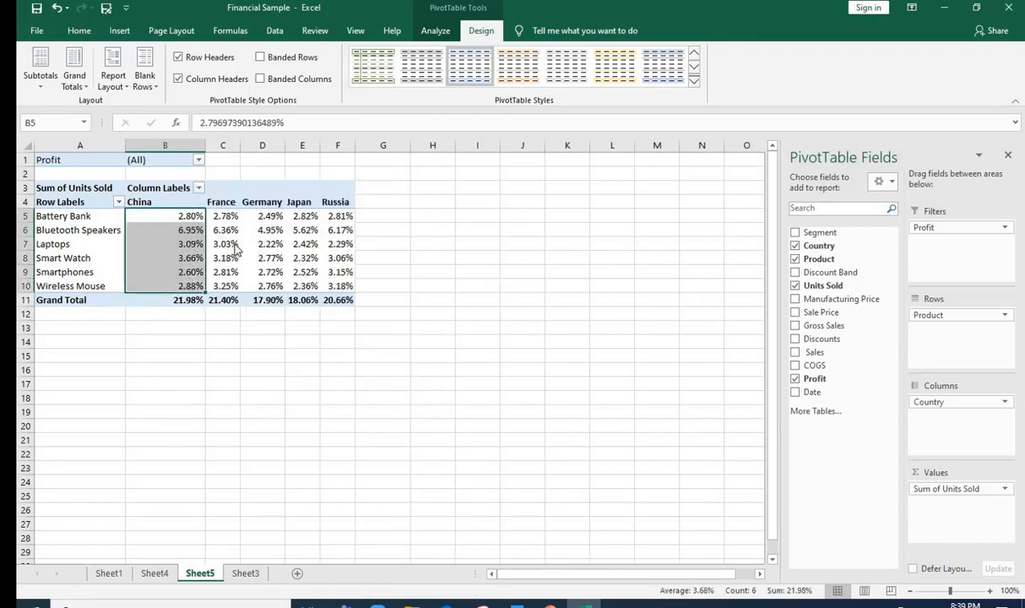
Step: Set the Units Sold values to show with No Calculation and select France's Wireless Mouse value in C10
right_click(237, 249)
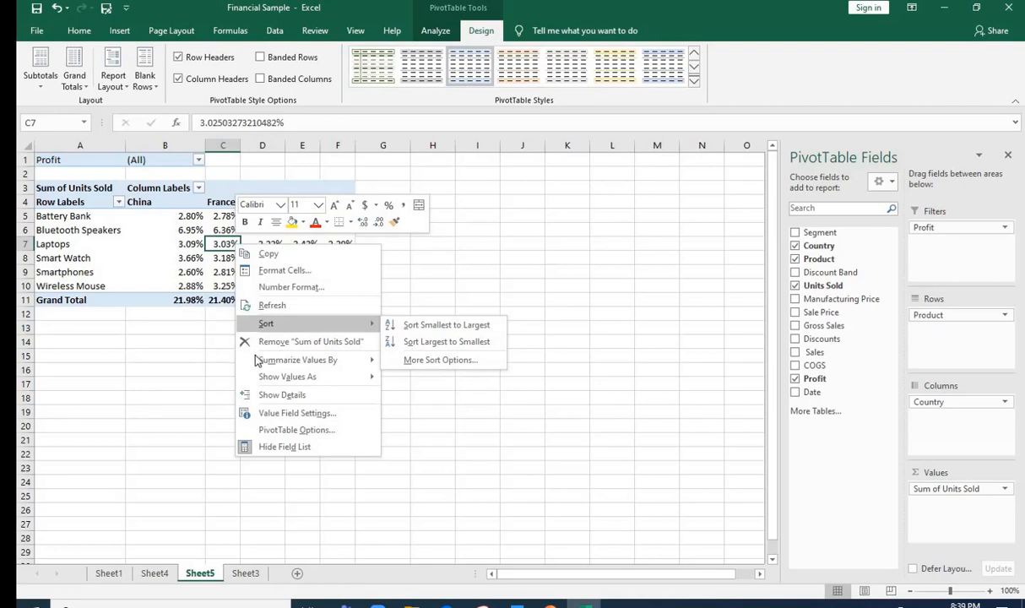
mouse_move(308, 383)
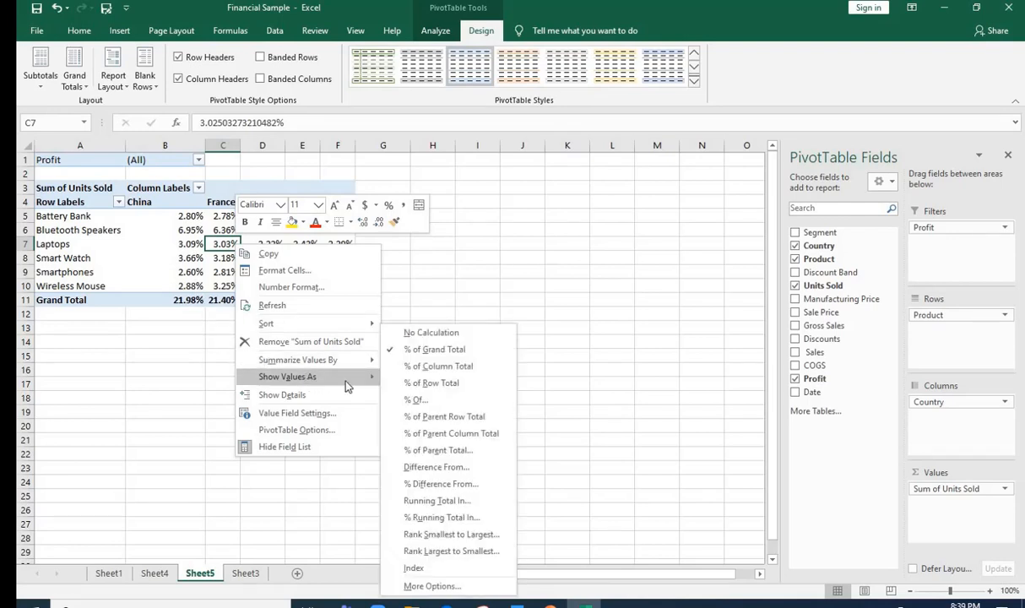
left_click(430, 335)
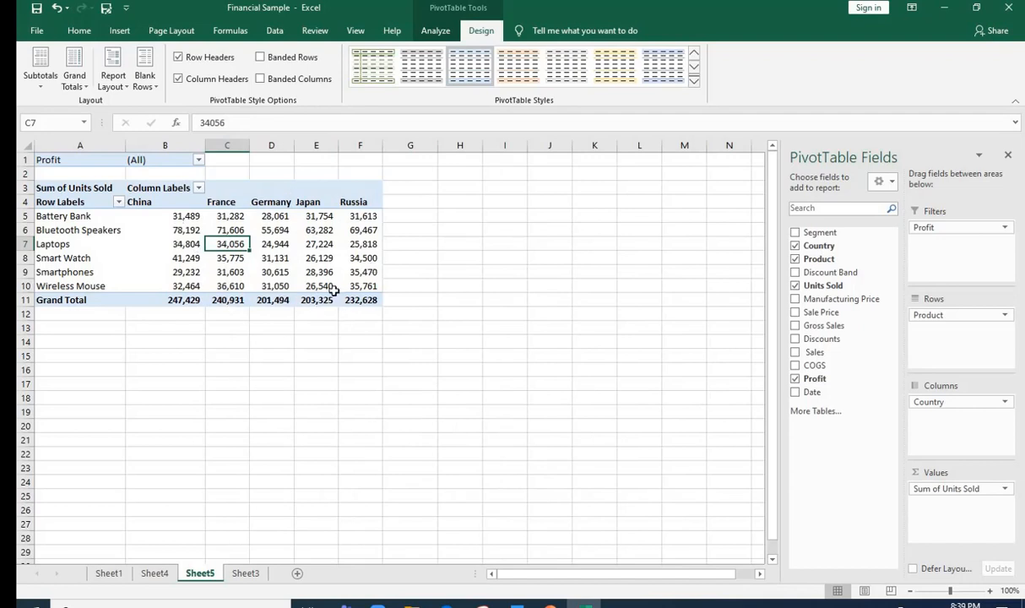
key("Down")
key("Down")
key("Down")
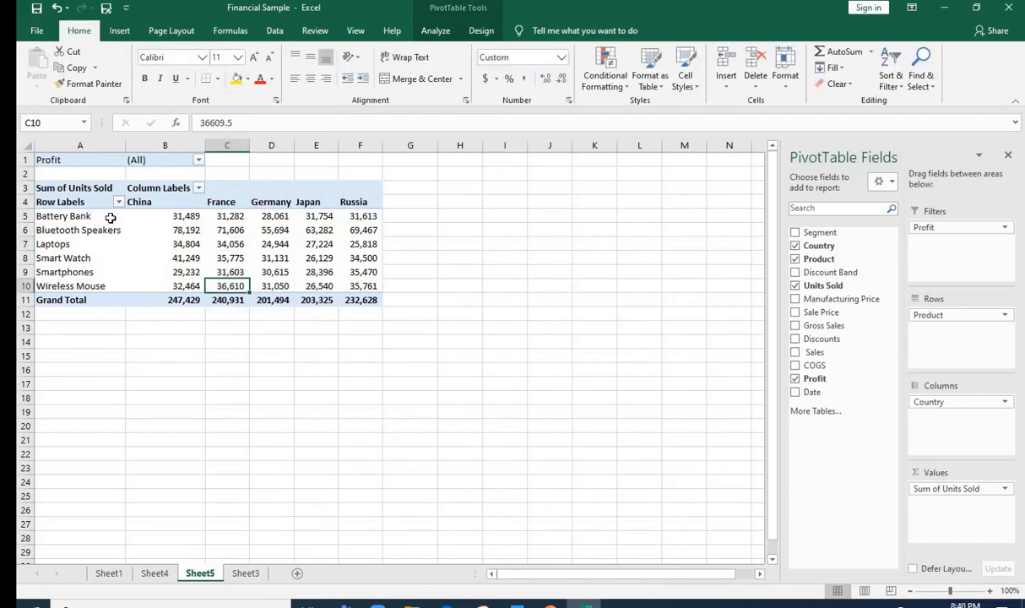
Step: Copy the row labels and China column from A4:B11 to H4, fit column H to its labels, and select I5
left_click_drag(110, 204, 181, 300)
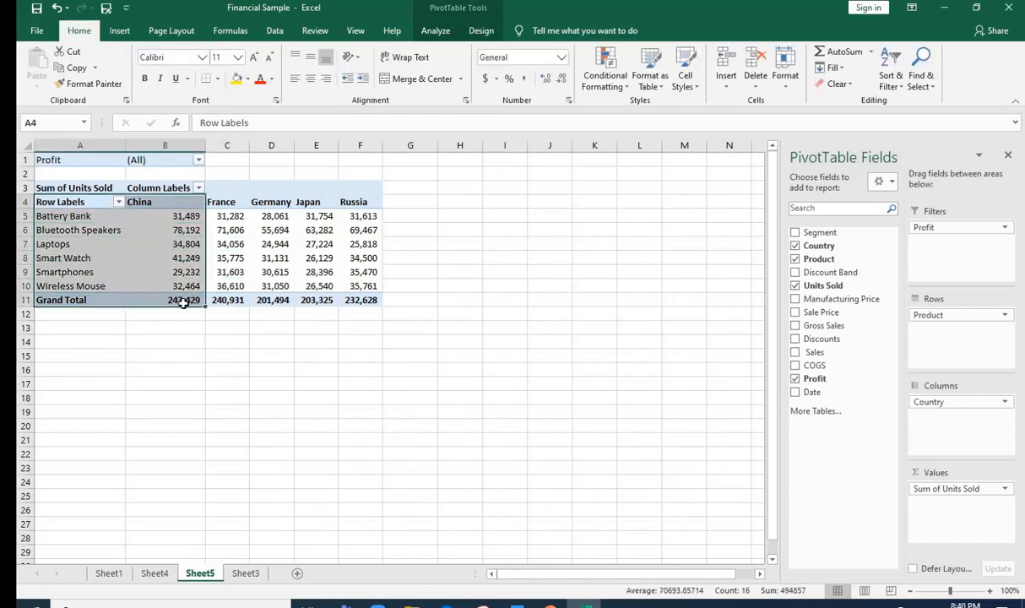
key("ctrl+c")
left_click(471, 205)
key("ctrl+v")
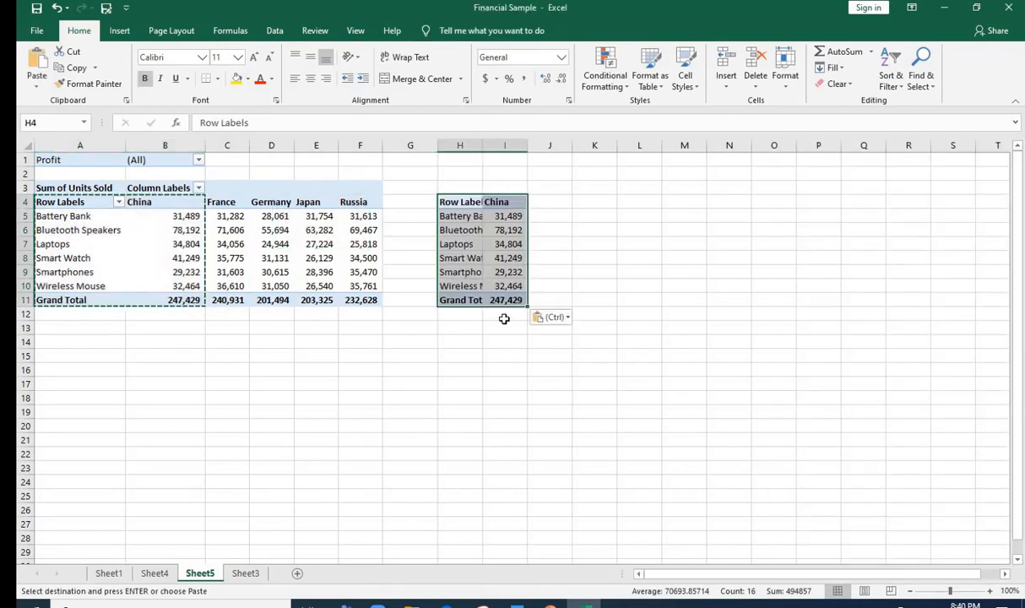
left_click(467, 217)
left_click(544, 217)
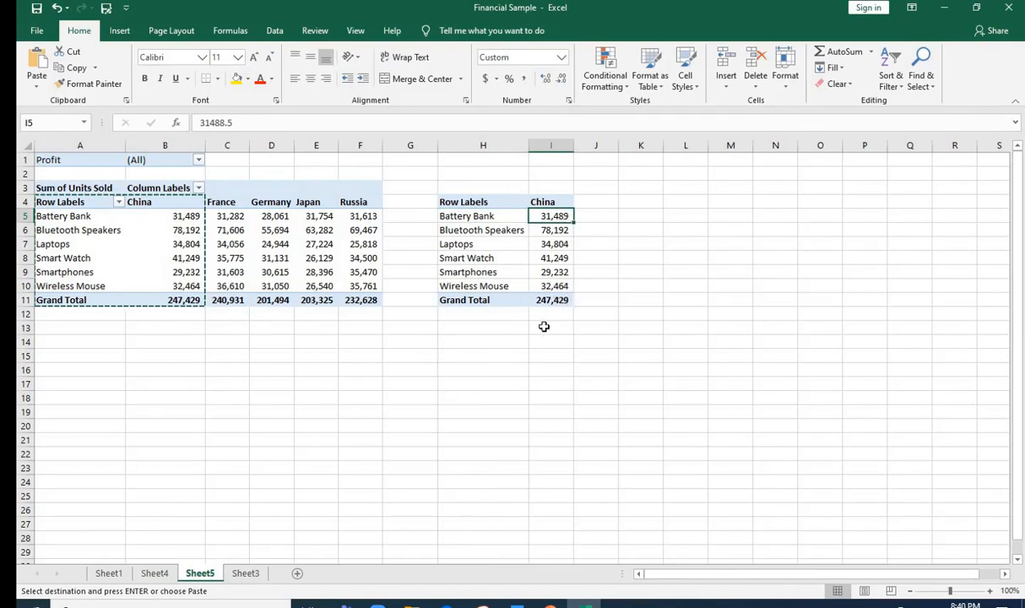
Step: Open Calculator and enter Battery Bank's China units, 31489, as the first number
key("super+r")
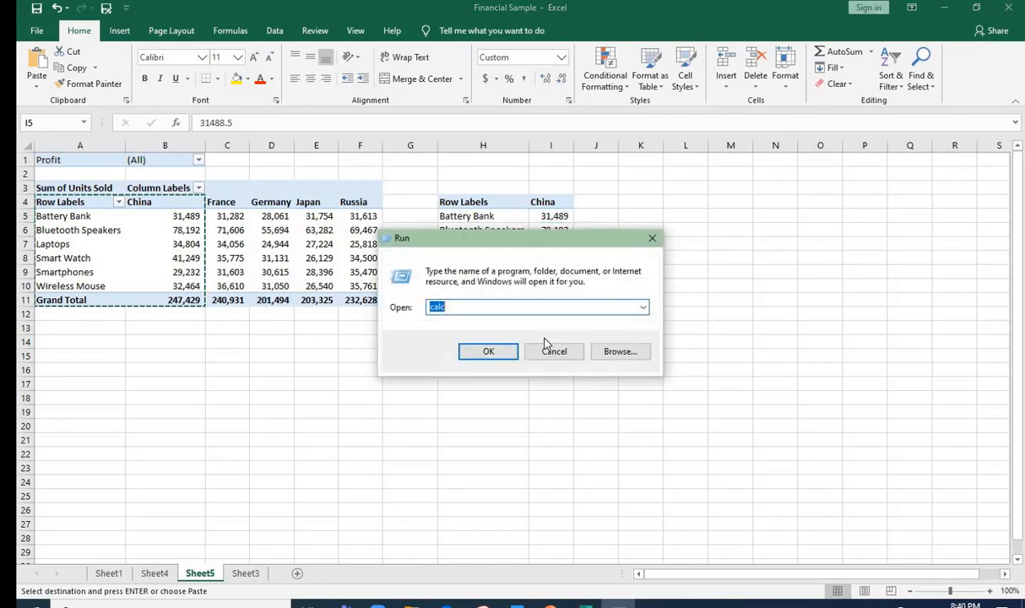
left_click(545, 344)
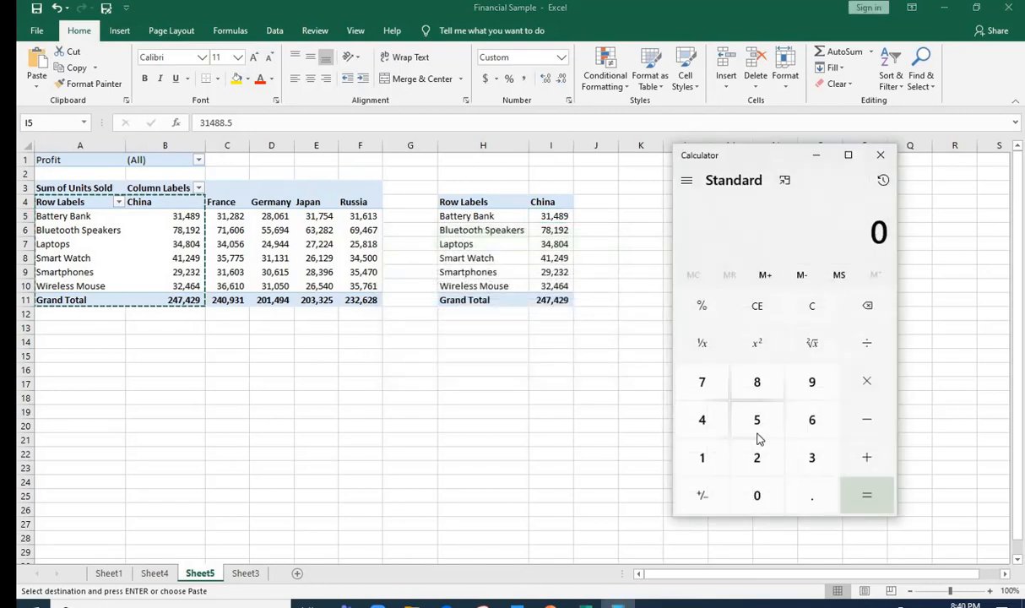
left_click(813, 458)
left_click(712, 458)
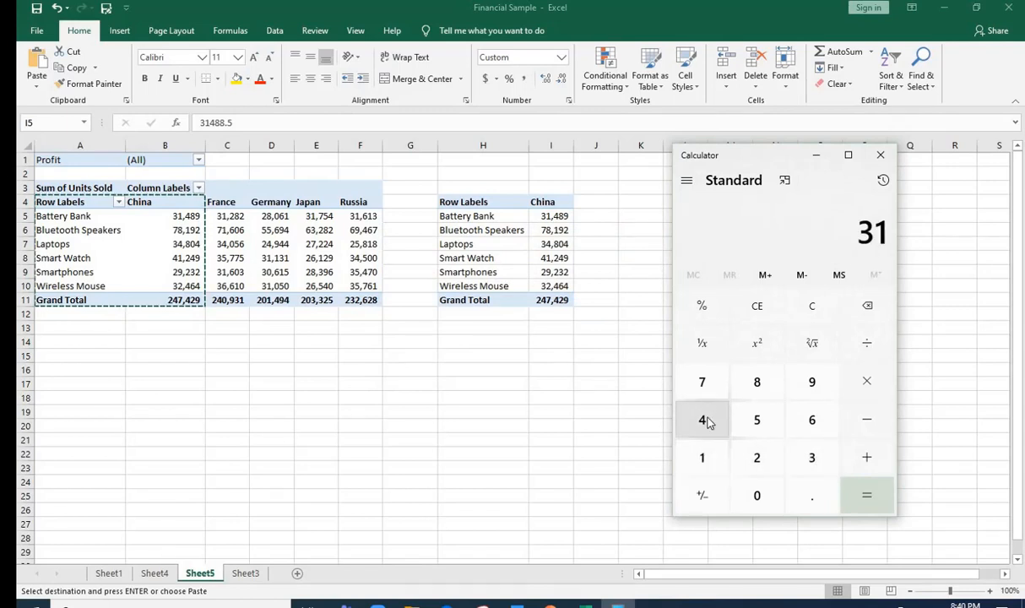
left_click(706, 420)
left_click(779, 387)
left_click(813, 386)
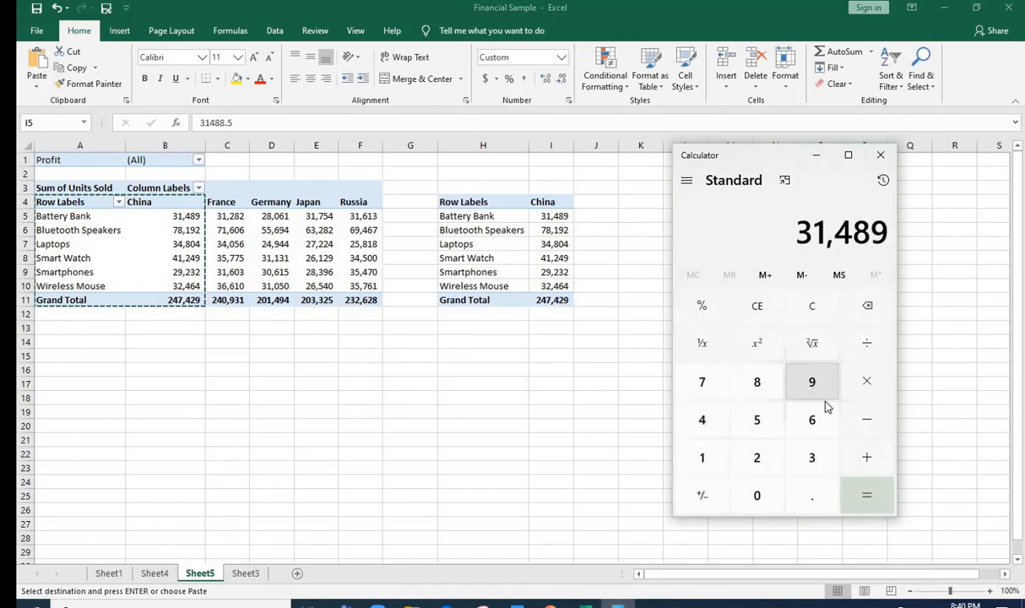
Step: Divide the entered number by 247429, multiply by 100, and calculate the percentage
left_click(868, 345)
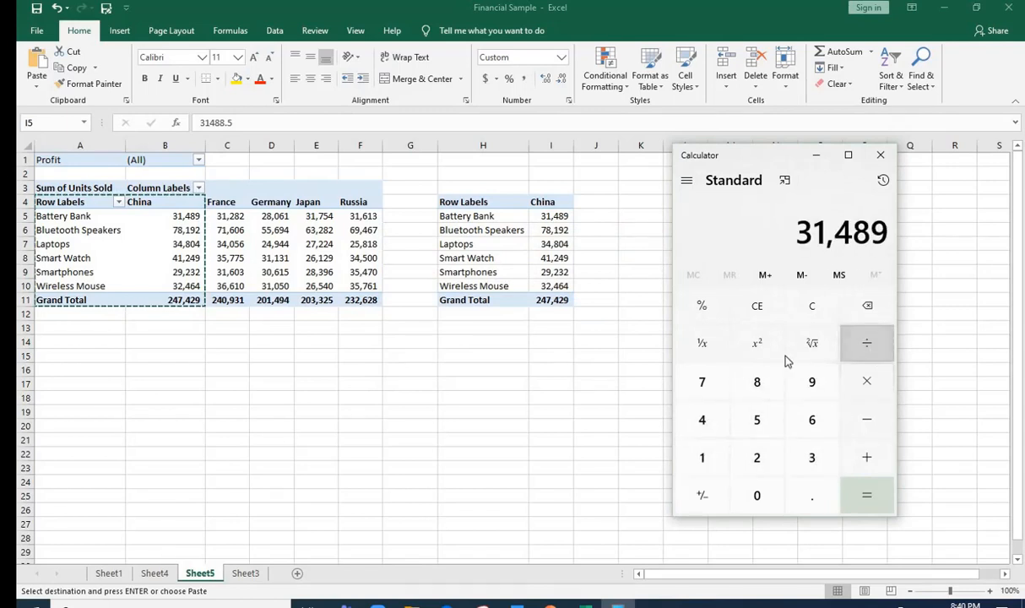
left_click(757, 457)
left_click(704, 422)
left_click(701, 384)
left_click(702, 420)
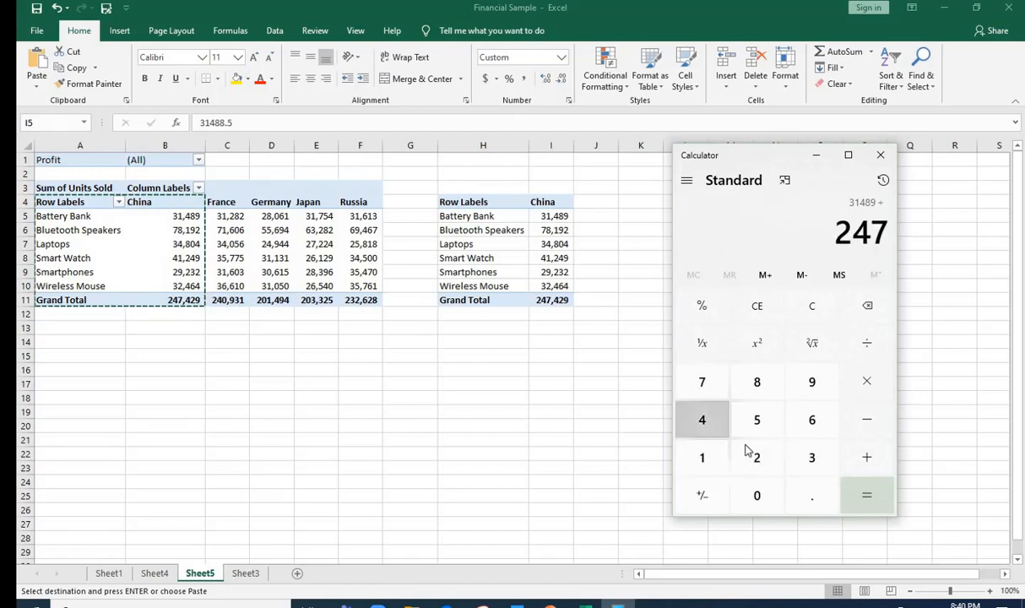
left_click(757, 457)
left_click(812, 382)
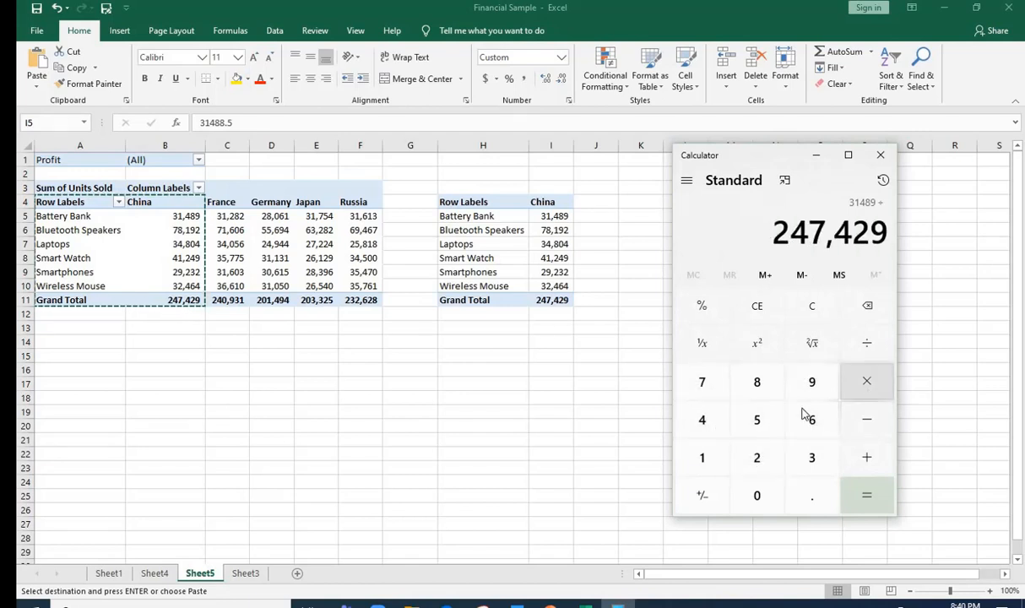
key("asterisk")
left_click(709, 455)
double_click(775, 498)
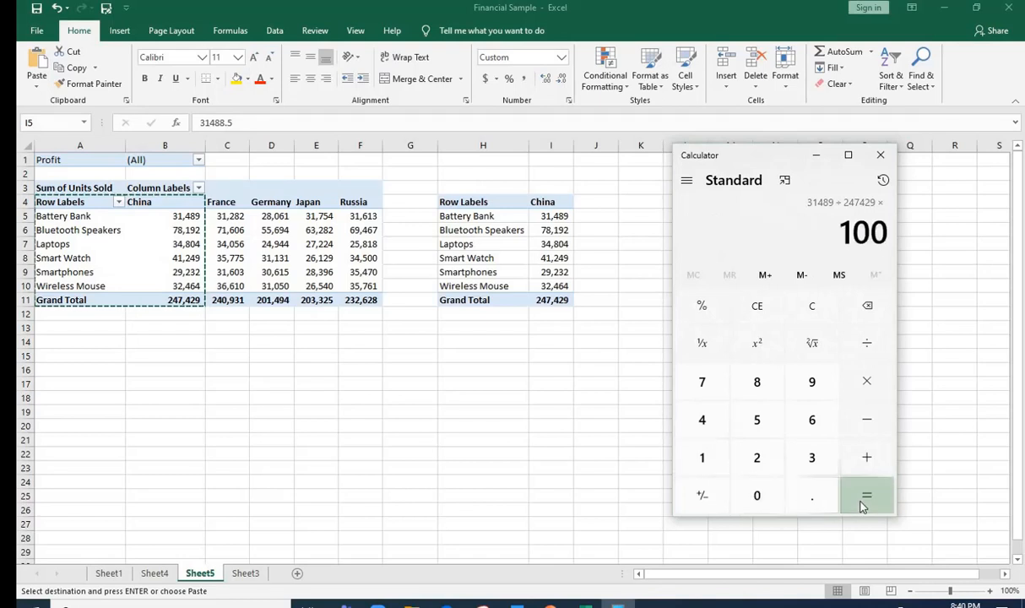
left_click(862, 497)
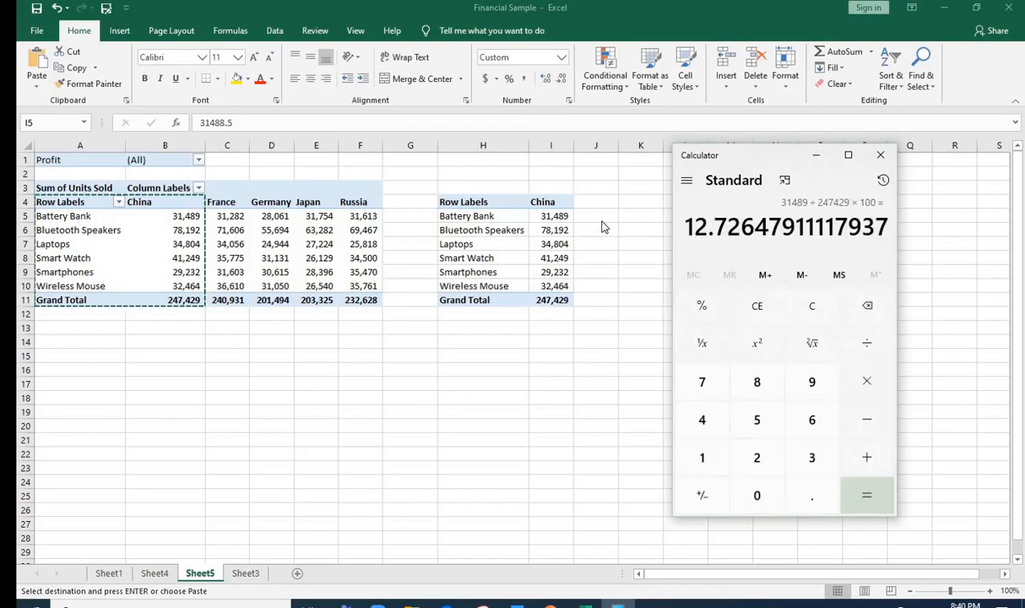
Step: Switch back to Excel and enter the formula =I5/I11 in J5
key("alt+Tab")
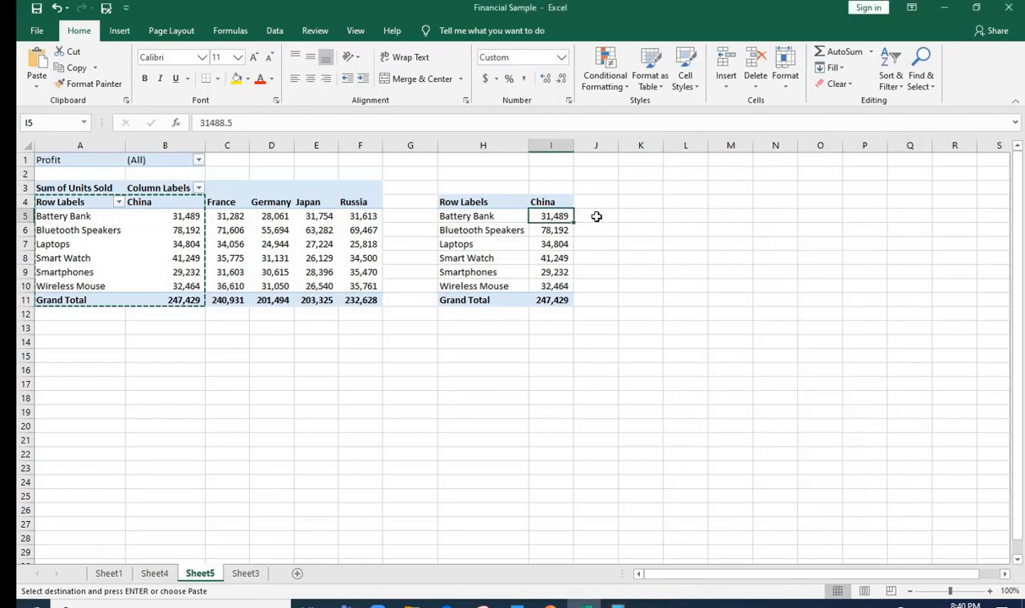
key("Right")
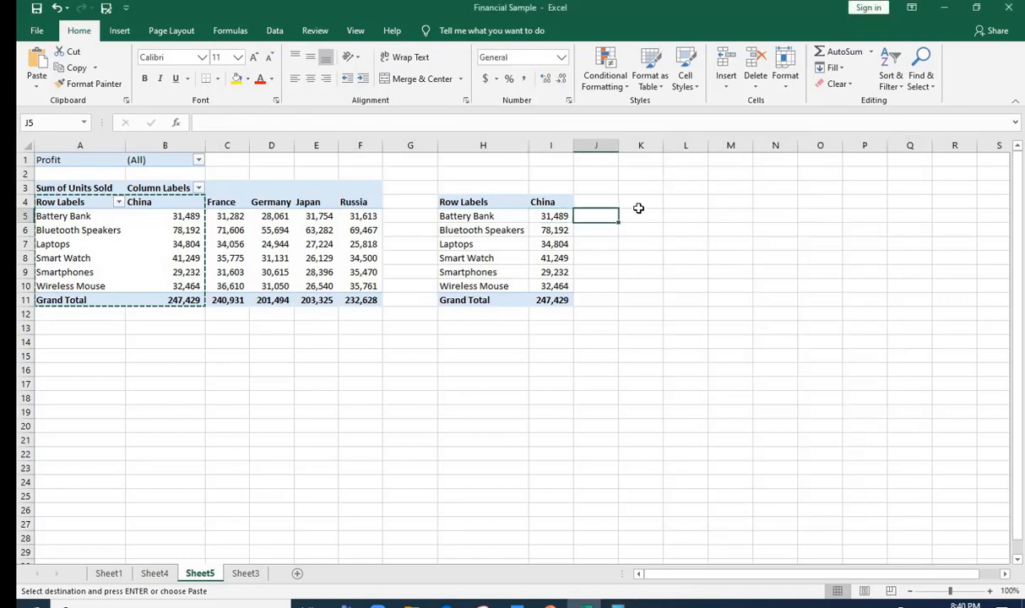
type("=")
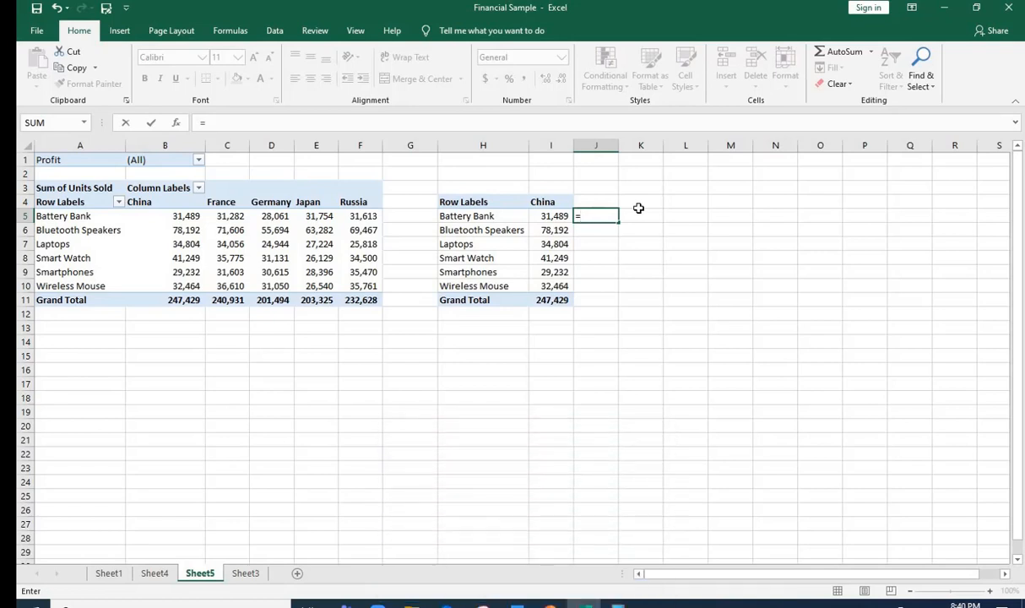
left_click(551, 218)
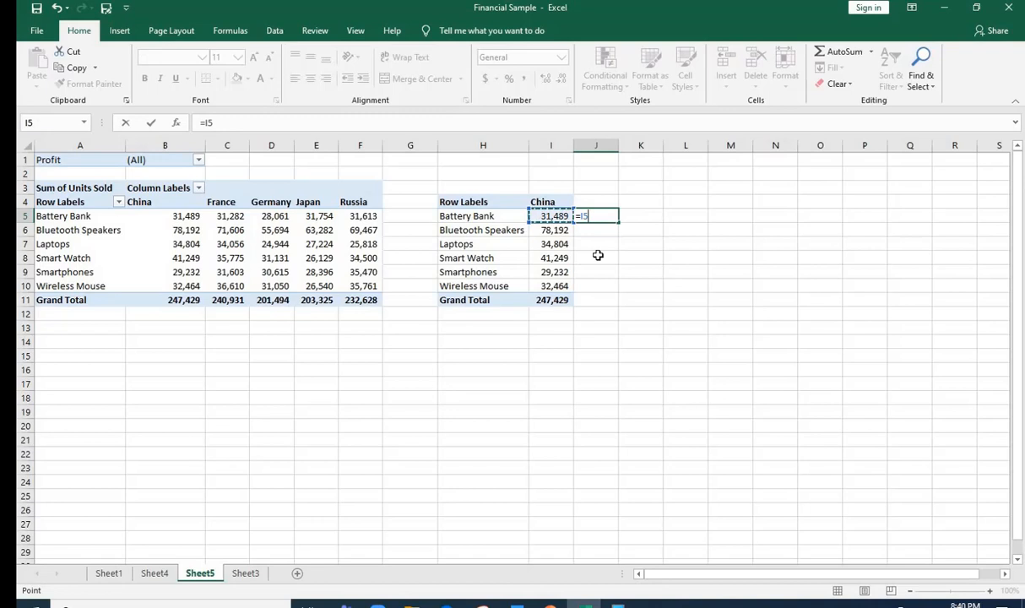
type("/")
left_click(552, 301)
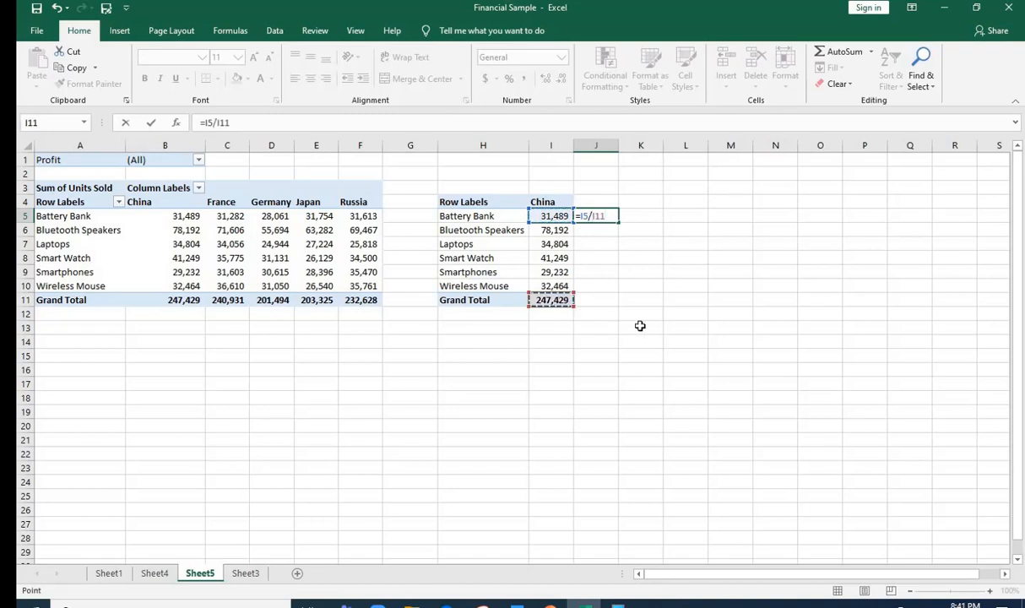
key("Return")
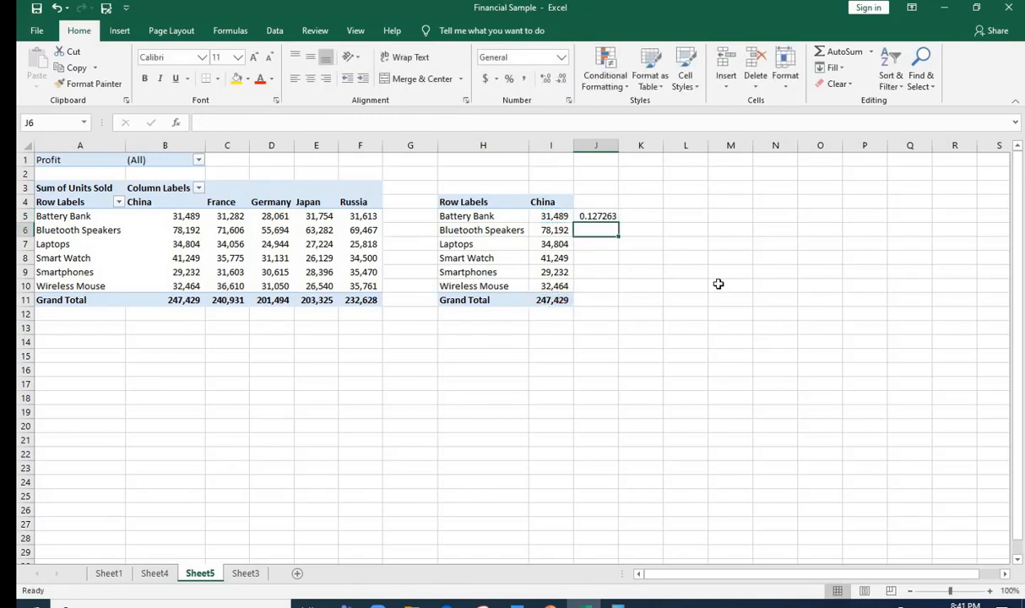
Step: Format J5 as a percentage with two decimal places
left_click(595, 213)
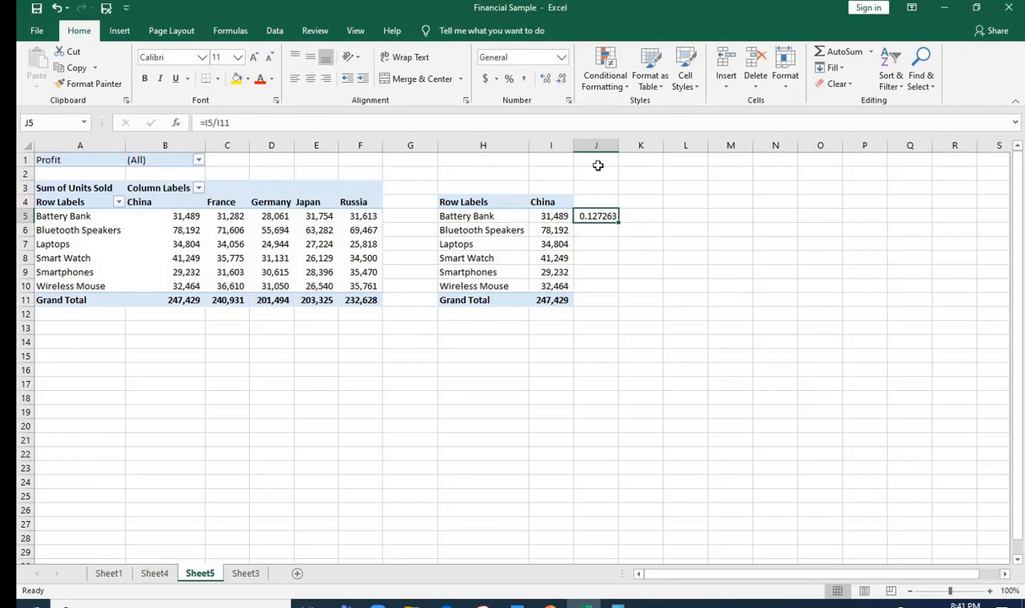
left_click(508, 78)
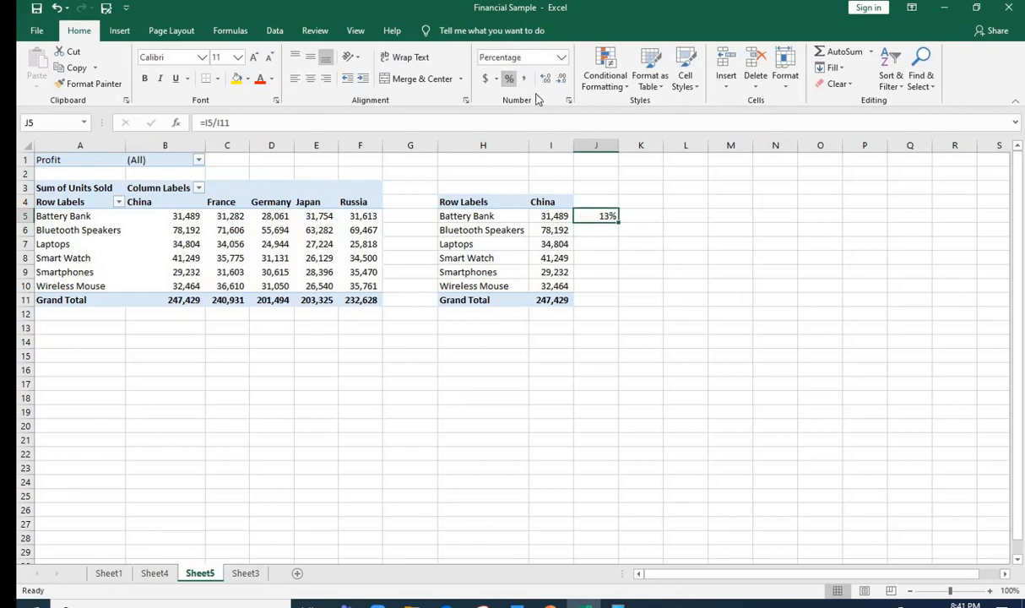
left_click(546, 79)
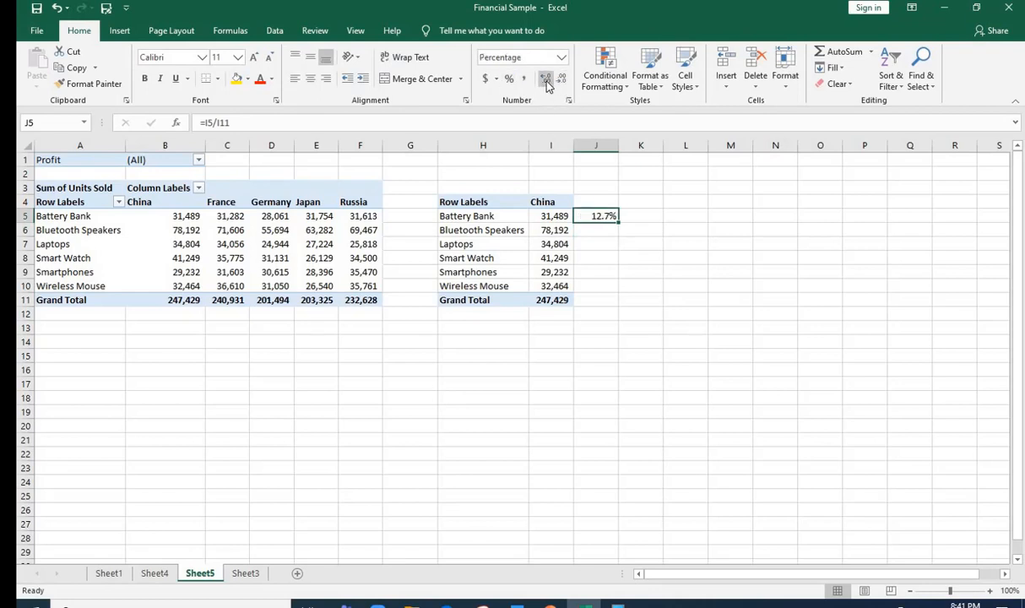
left_click(546, 79)
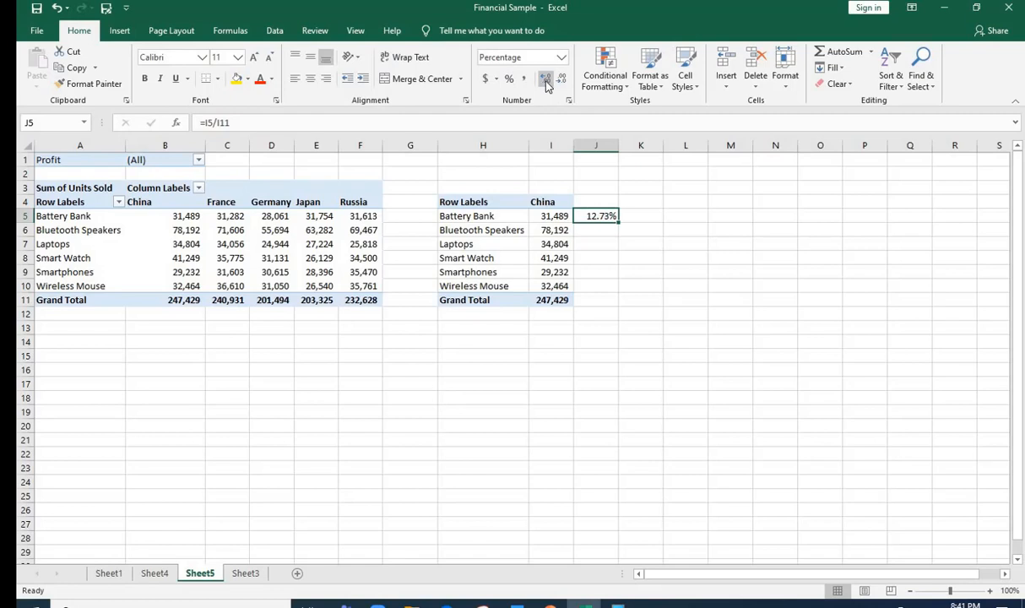
Step: Compare J5 with the Calculator result and extend J5's percentage to three decimal places
left_click(614, 602)
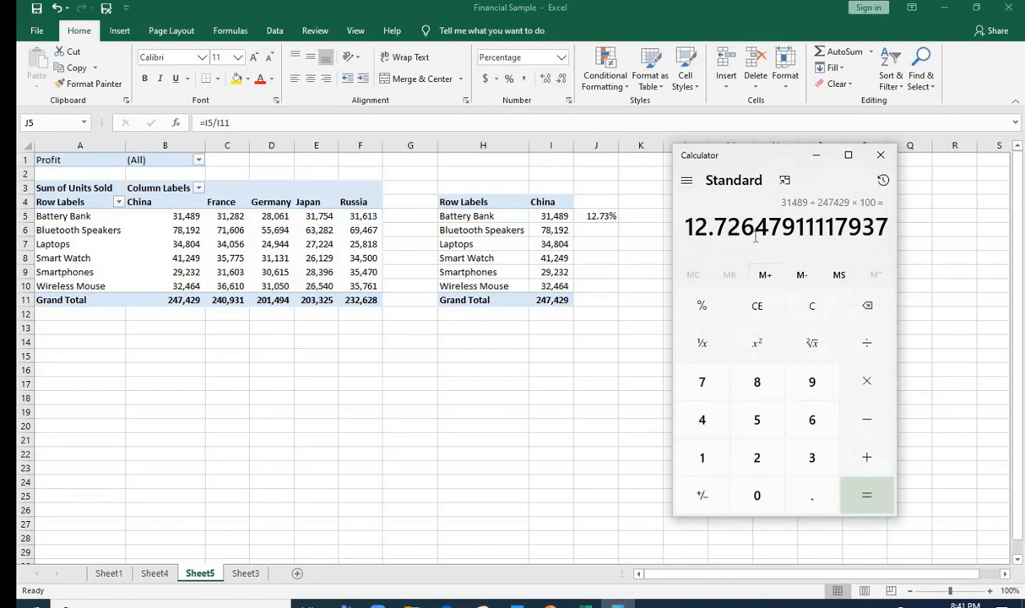
left_click(610, 218)
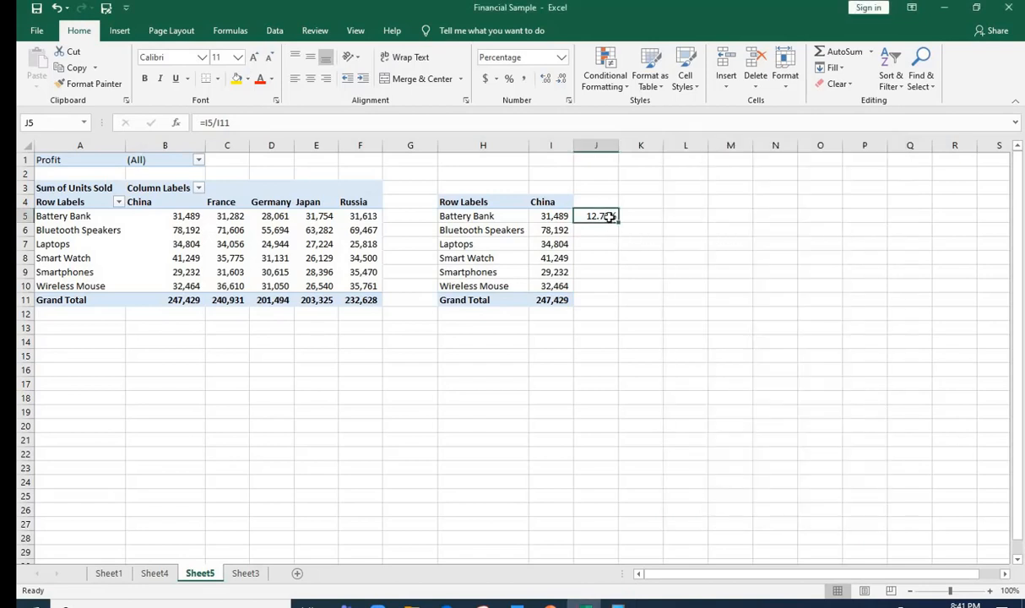
left_click(544, 79)
left_click_drag(470, 174, 456, 330)
left_click(549, 422)
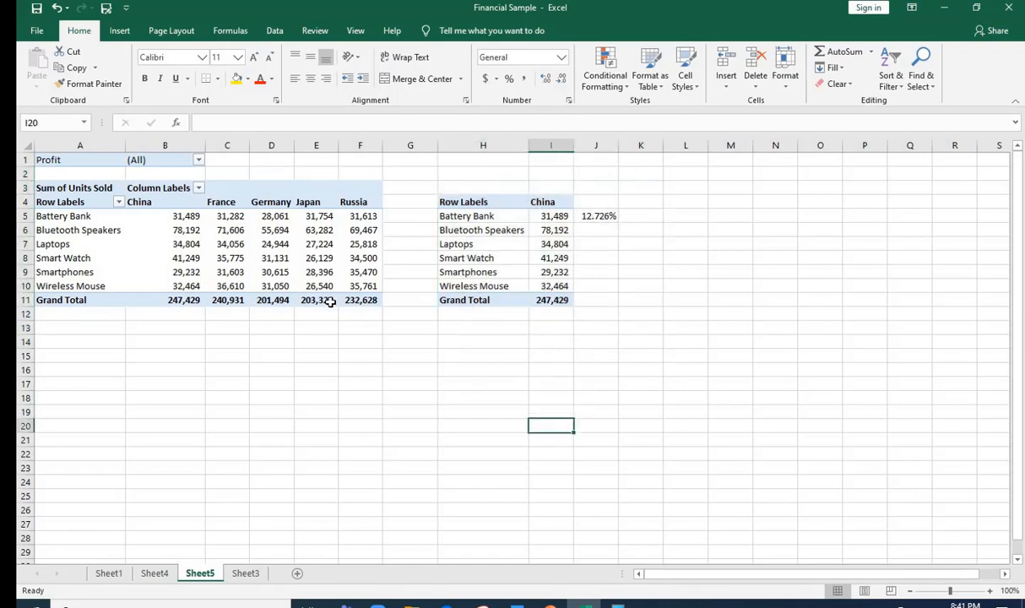
Step: Delete columns H to J, which hold the copied China table and its percentage formula
left_click_drag(481, 145, 580, 149)
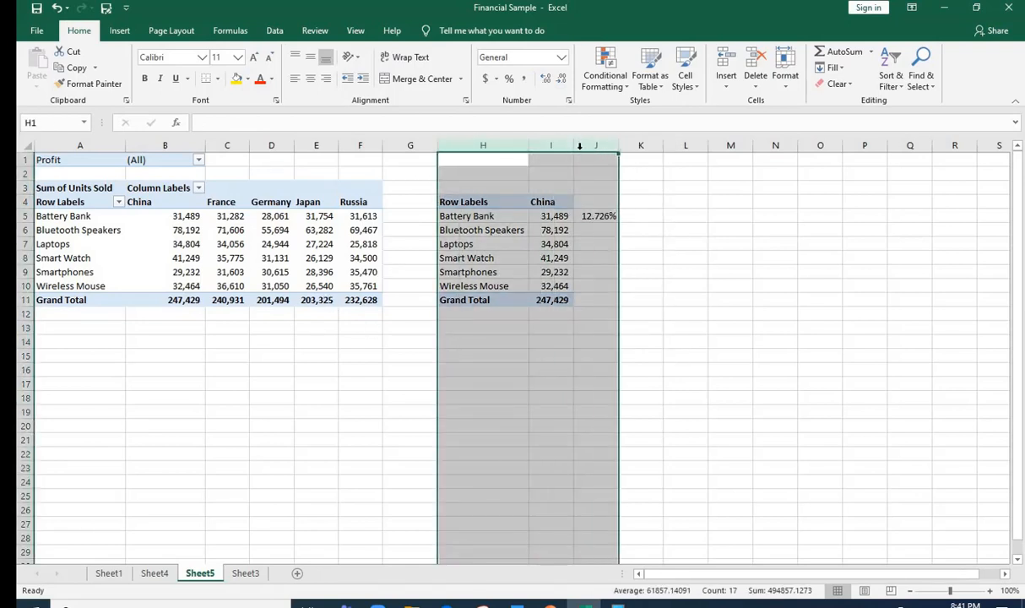
right_click(581, 148)
left_click(614, 266)
left_click(473, 383)
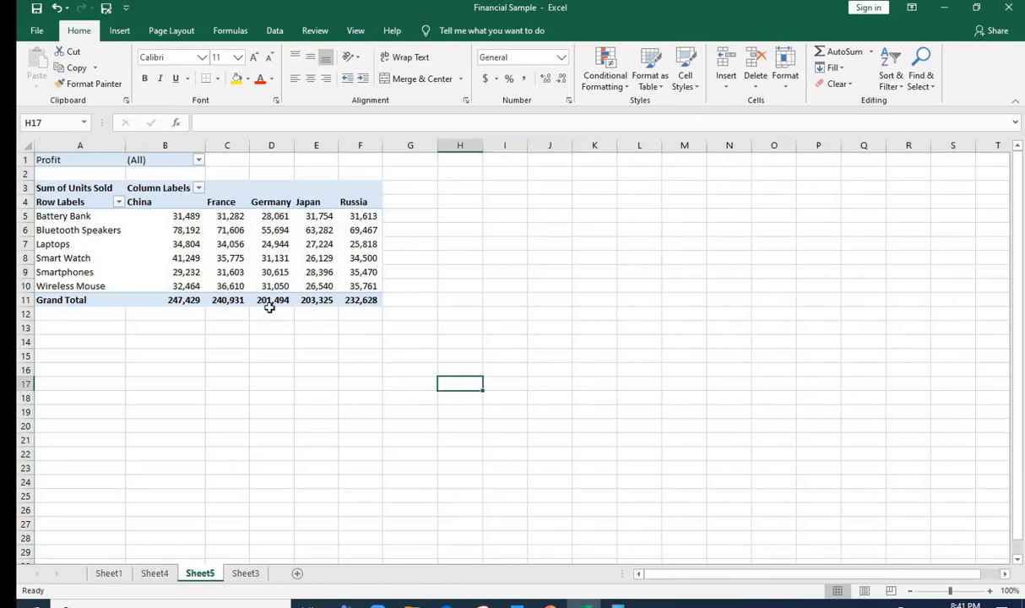
Step: Remove the Country field from the PivotTable's column area
left_click(64, 214)
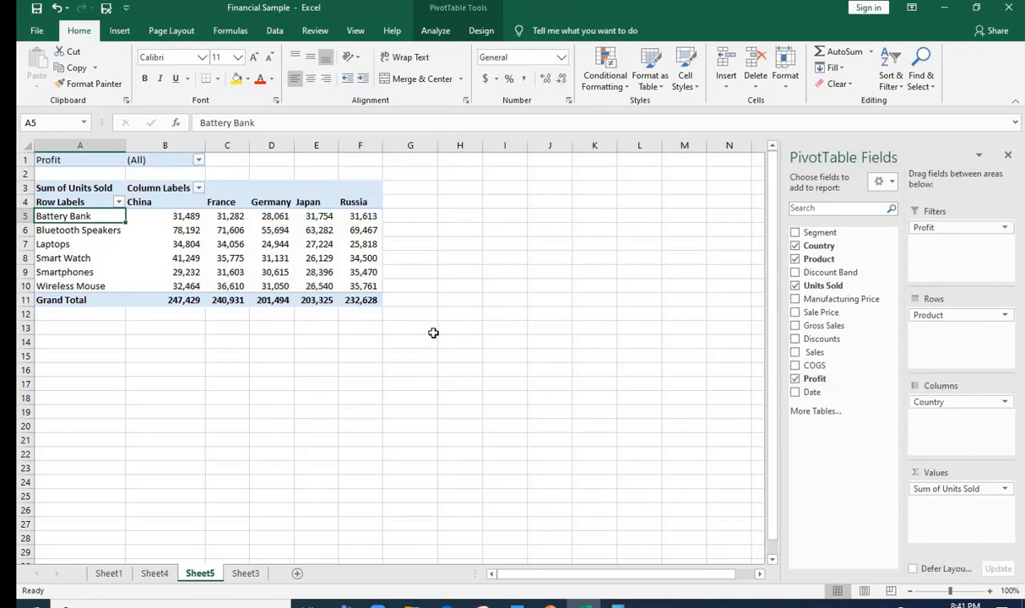
left_click(361, 272)
left_click_drag(963, 409, 802, 305)
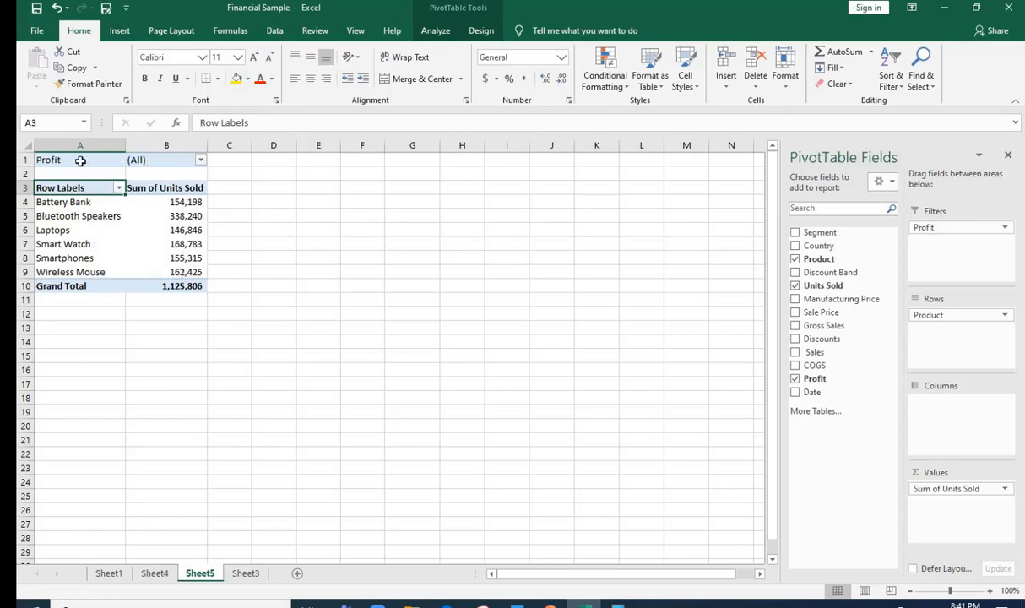
Step: Copy the product and Sum of Units Sold range A2:B10 and paste it at E2
left_click_drag(79, 159, 174, 286)
left_click(262, 284)
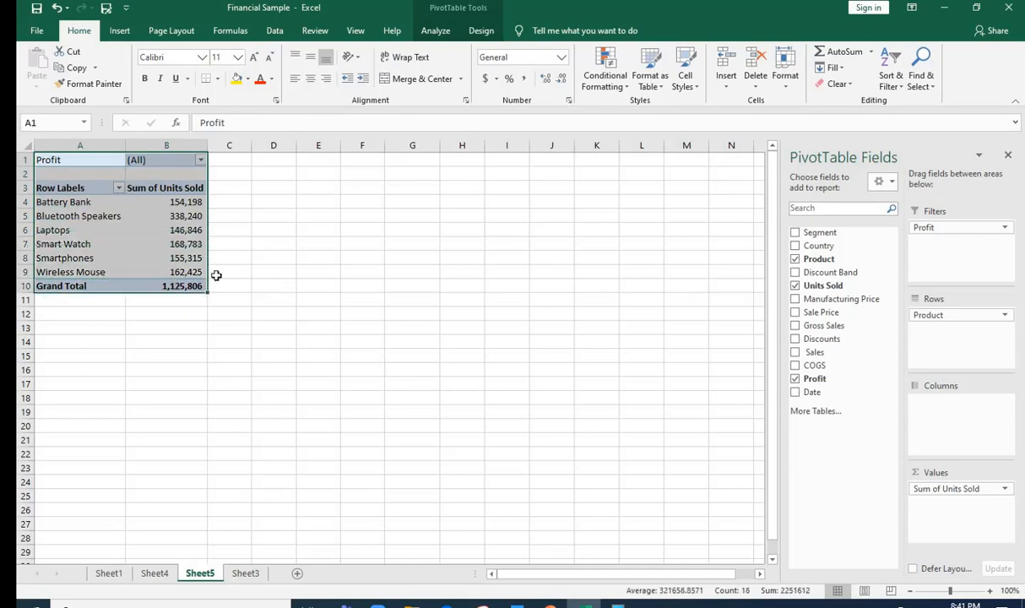
left_click_drag(59, 174, 193, 284)
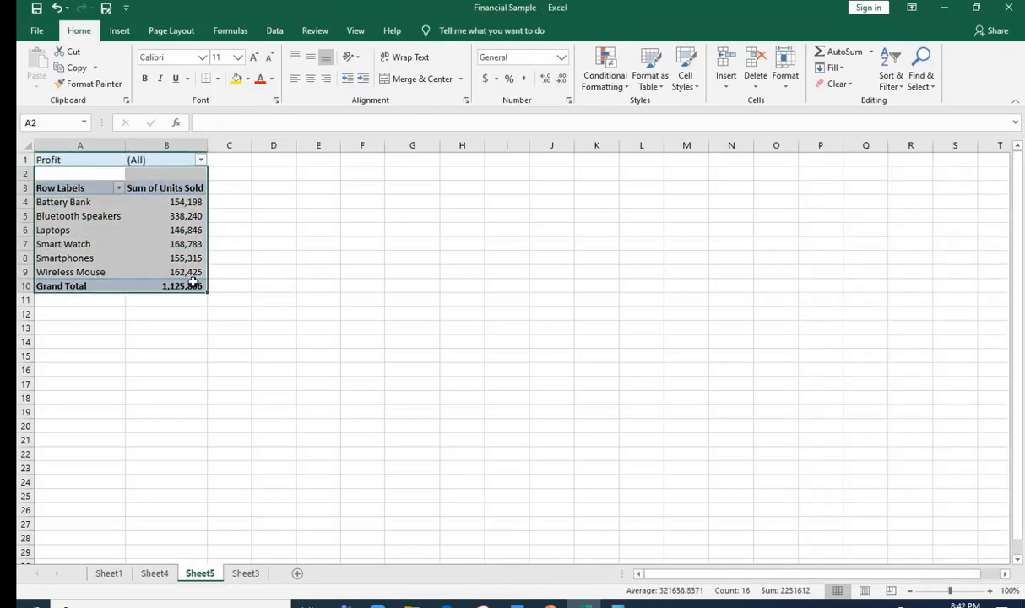
key("ctrl+c")
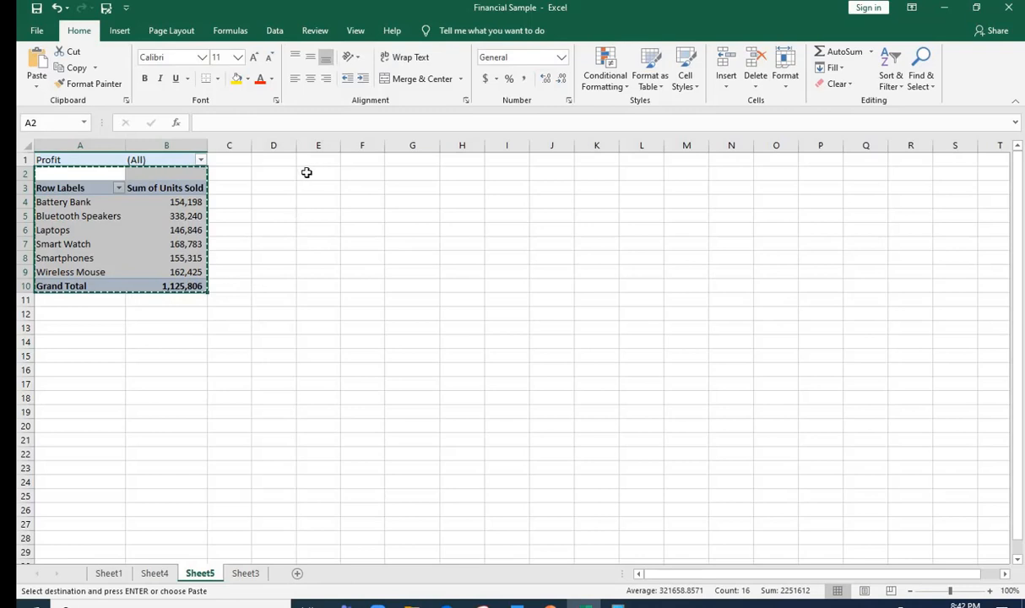
left_click(306, 175)
key("ctrl+v")
left_click(412, 356)
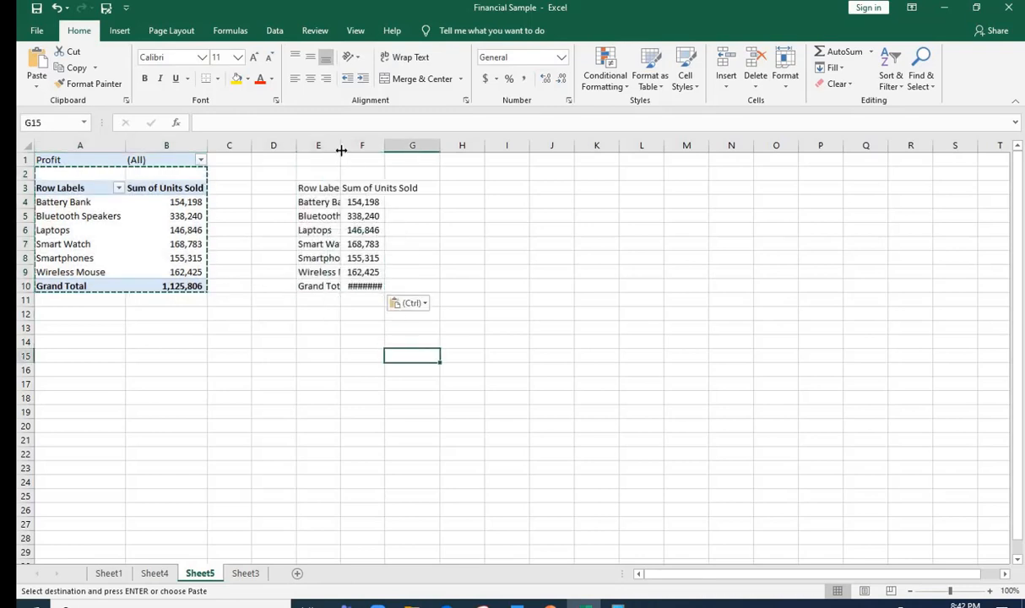
Step: Fit columns E and F to their contents and select G5 beside the copied Bluetooth Speakers row
double_click(341, 151)
double_click(432, 151)
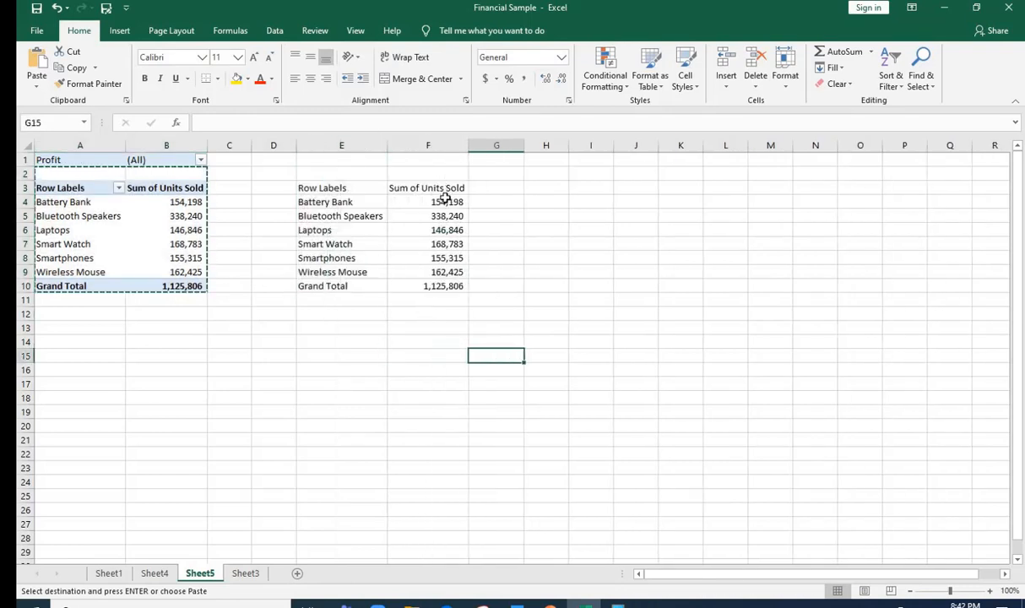
left_click(503, 216)
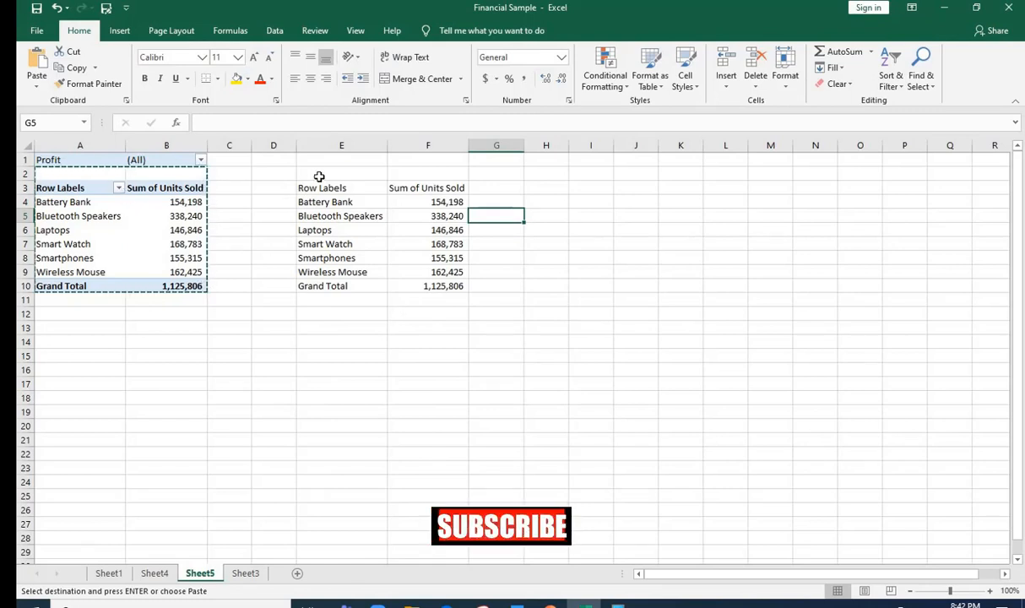
Step: Clear the pasted product and Sum of Units Sold values from range E2:G11
left_click_drag(319, 175, 473, 295)
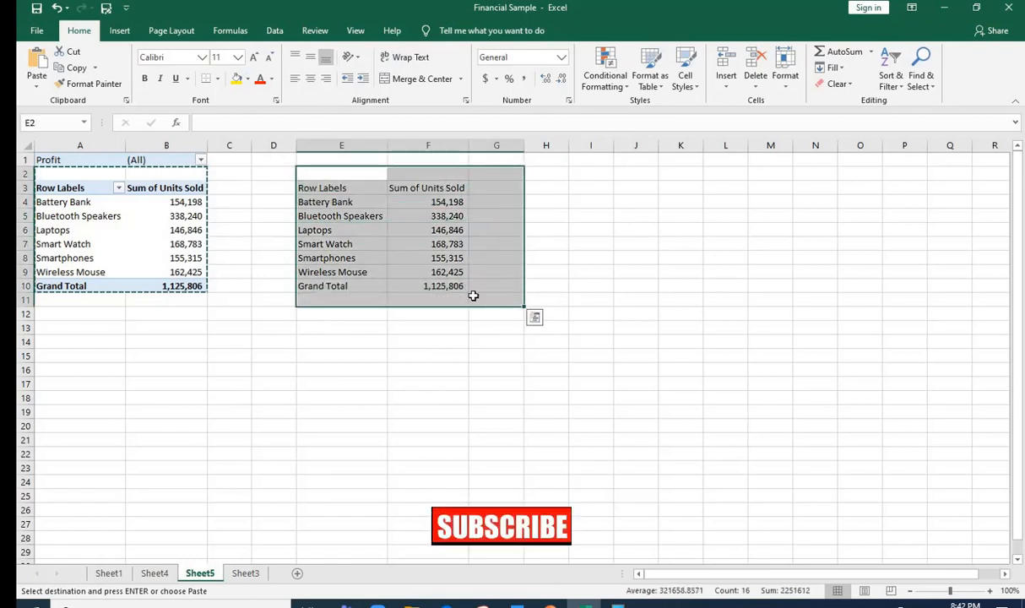
key("Delete")
left_click(414, 282)
Step: Copy the whole product PivotTable A1:B10, including its Profit filter, and paste it at E1
left_click_drag(80, 161, 145, 287)
key("ctrl+c")
left_click(339, 158)
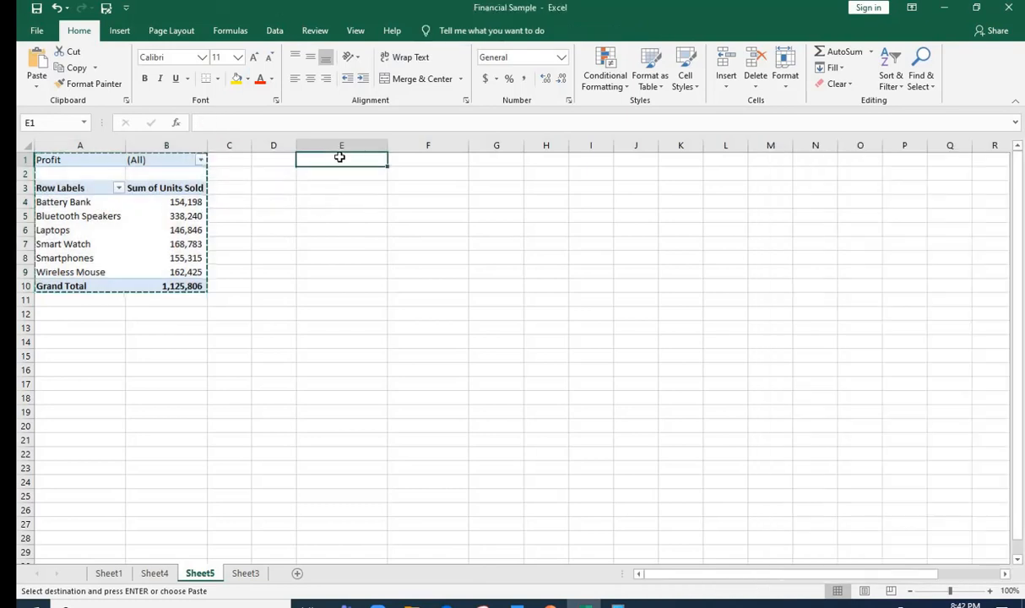
key("ctrl+v")
Step: In the copied PivotTable at E1, replace the Product field in the rows area with Country
left_click(370, 241)
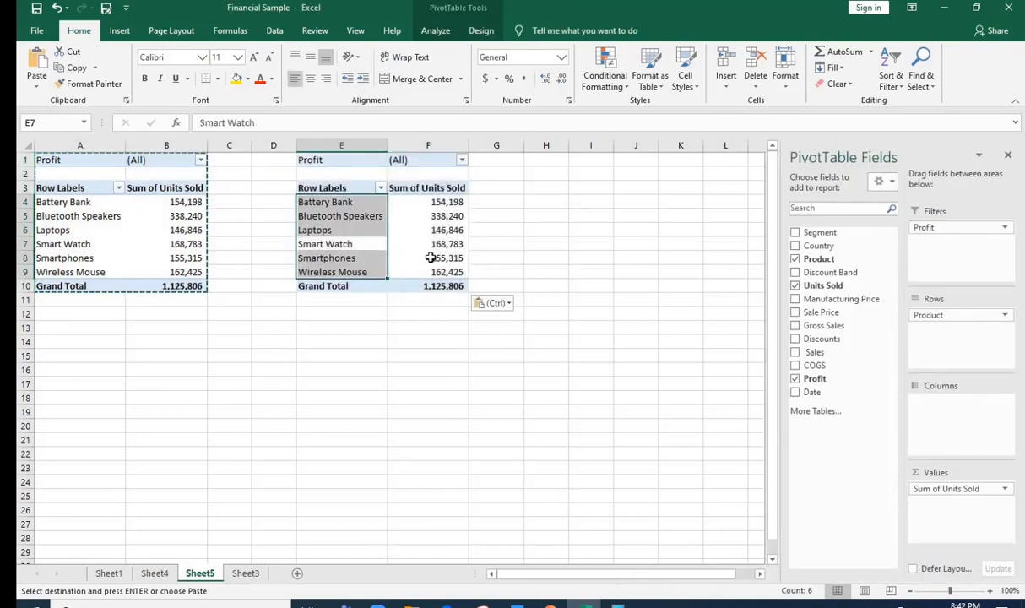
left_click(406, 244)
left_click(360, 271)
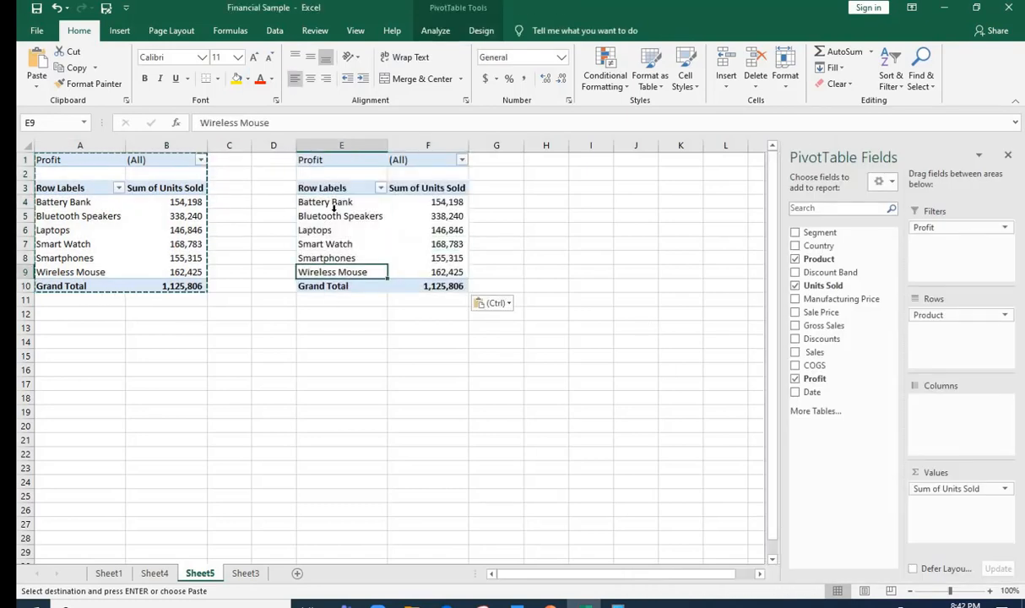
left_click_drag(338, 202, 343, 270)
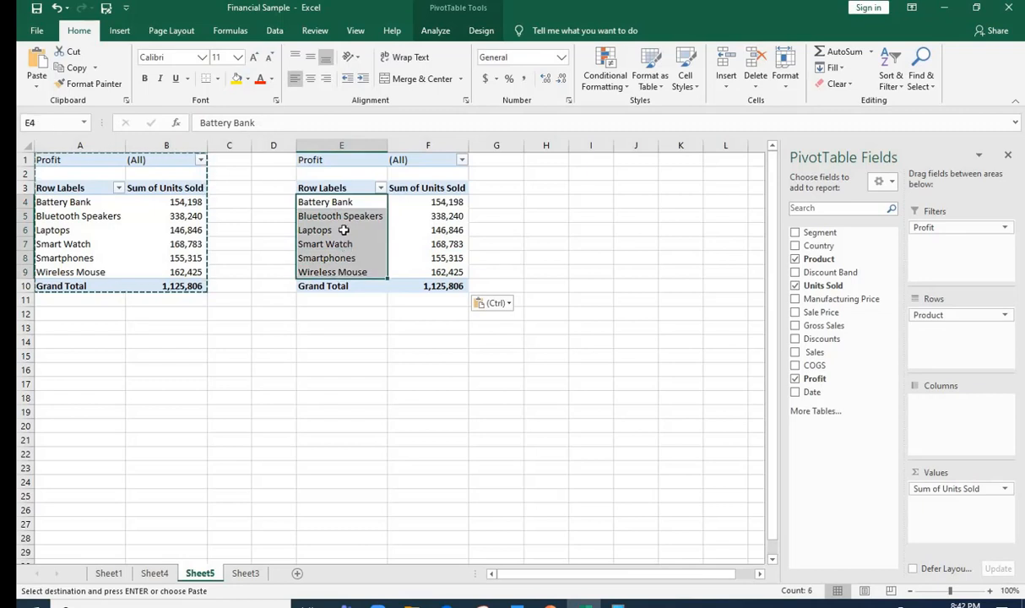
left_click(344, 230)
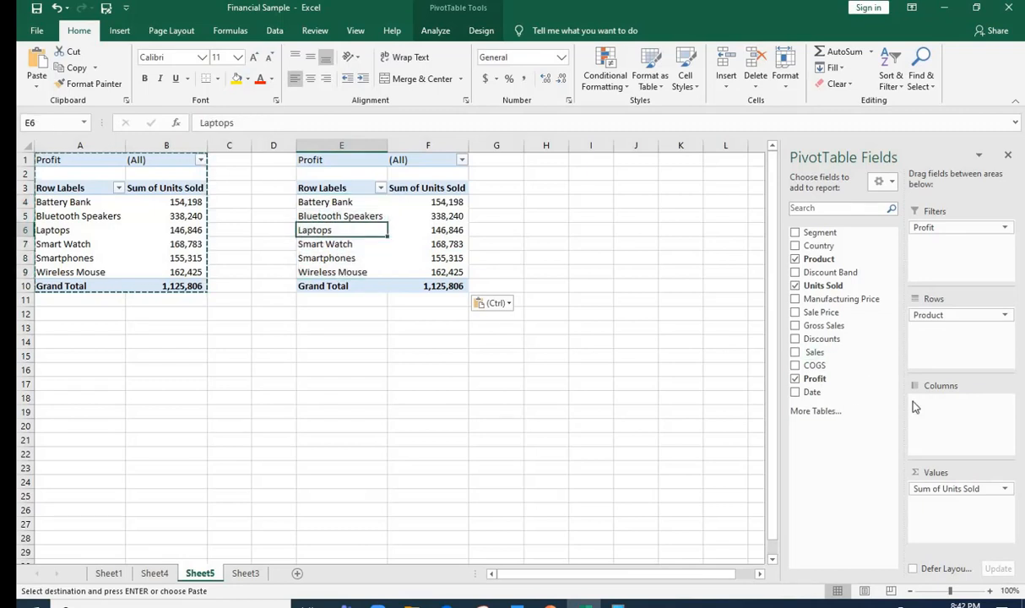
left_click_drag(942, 317, 838, 355)
left_click_drag(816, 246, 943, 331)
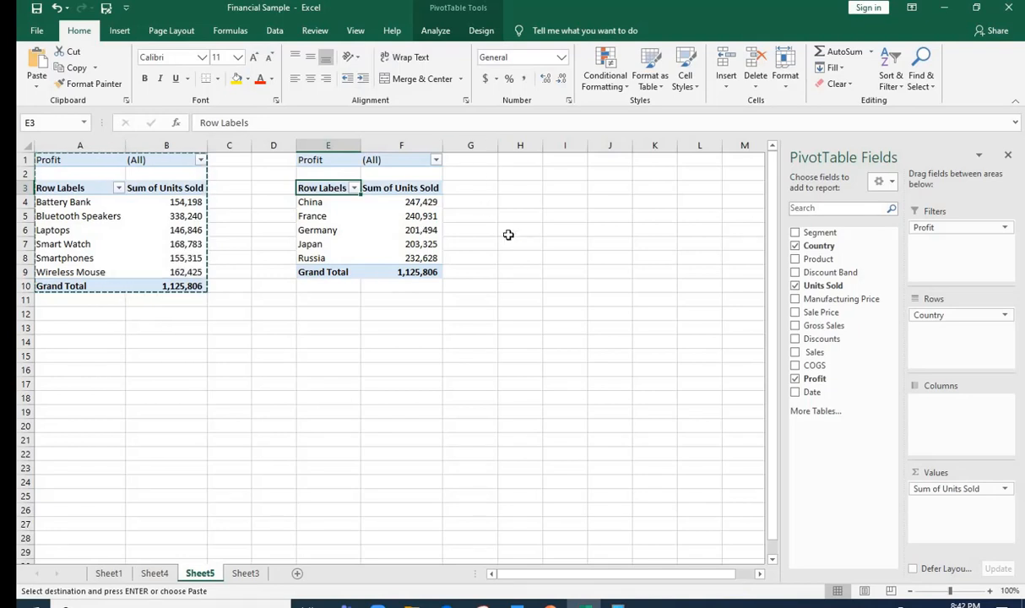
left_click(509, 234)
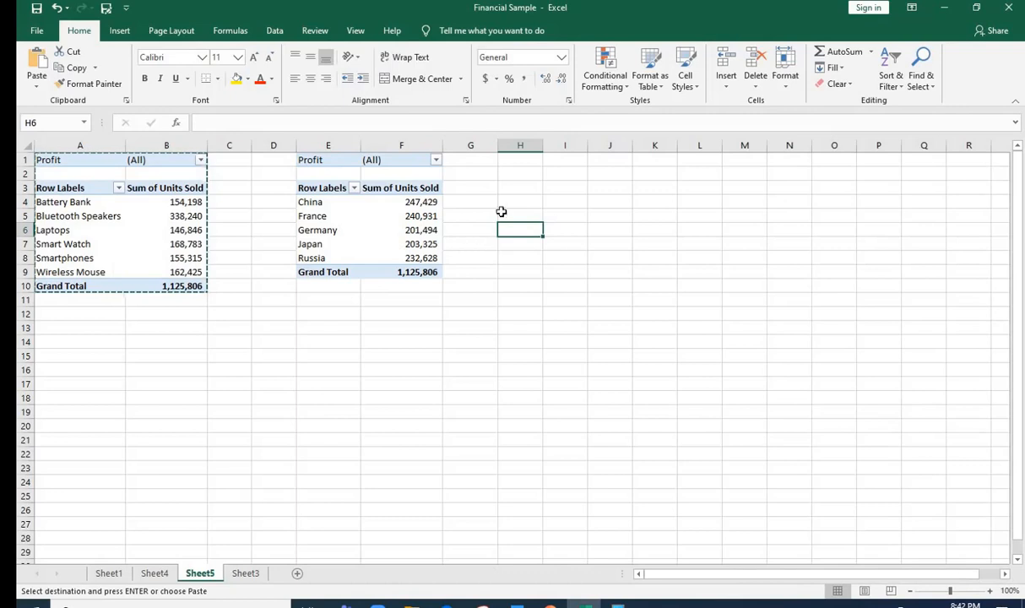
left_click(577, 191)
left_click(741, 257)
left_click(597, 387)
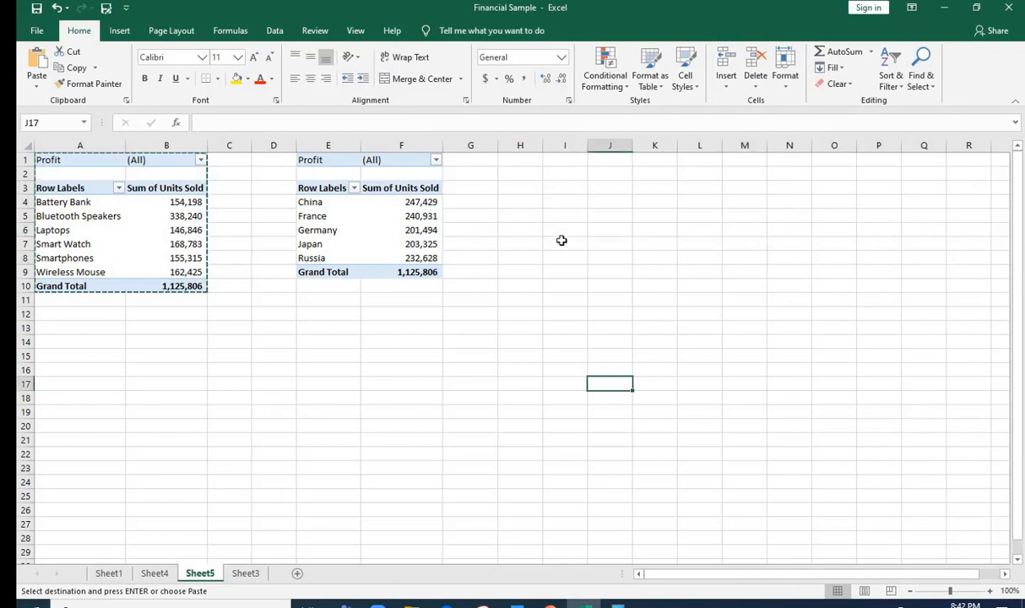
left_click(562, 241)
left_click(612, 288)
left_click(577, 397)
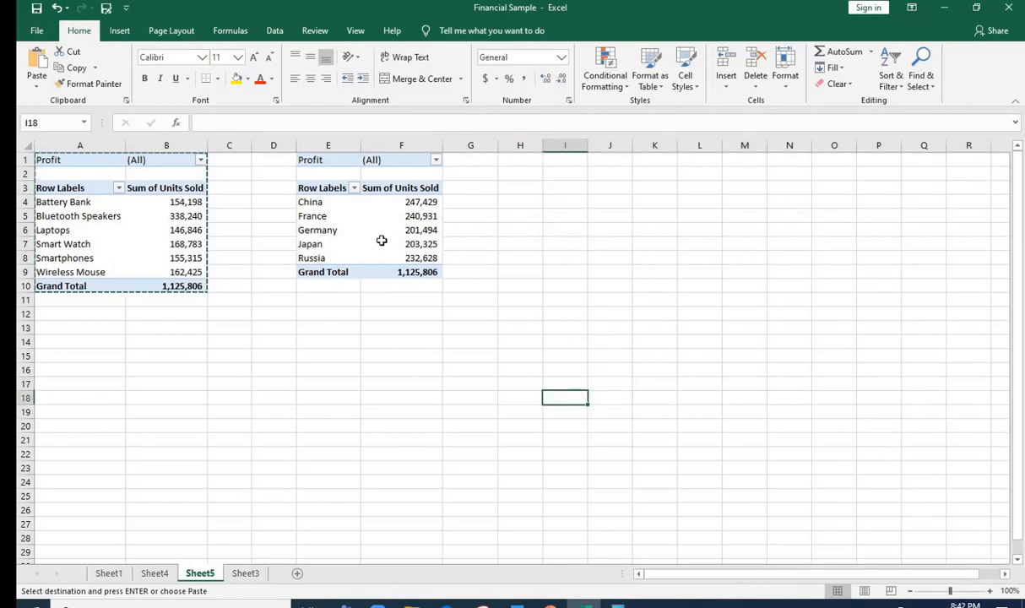
left_click_drag(377, 244, 376, 234)
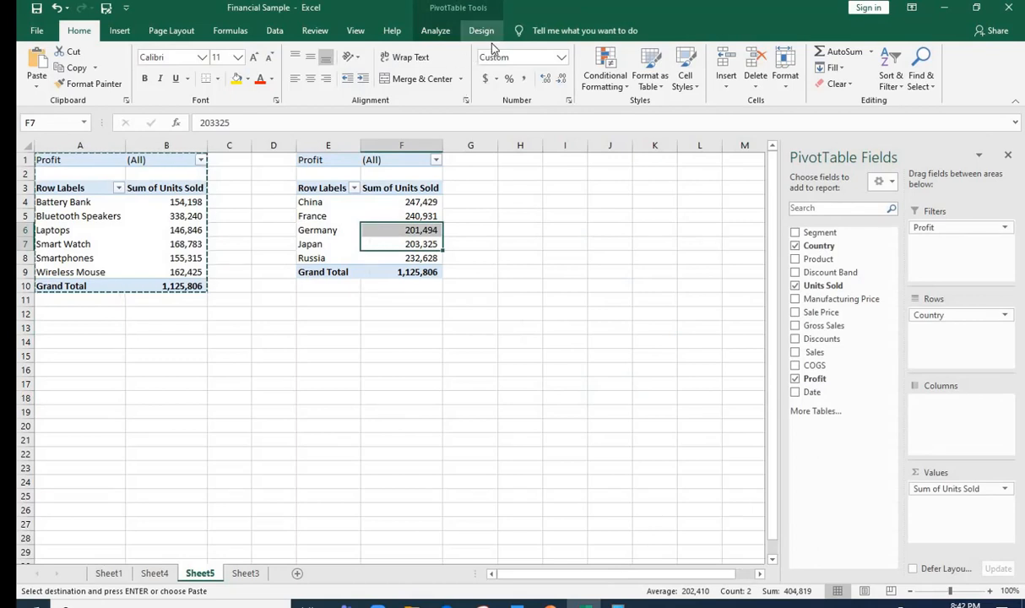
left_click(514, 213)
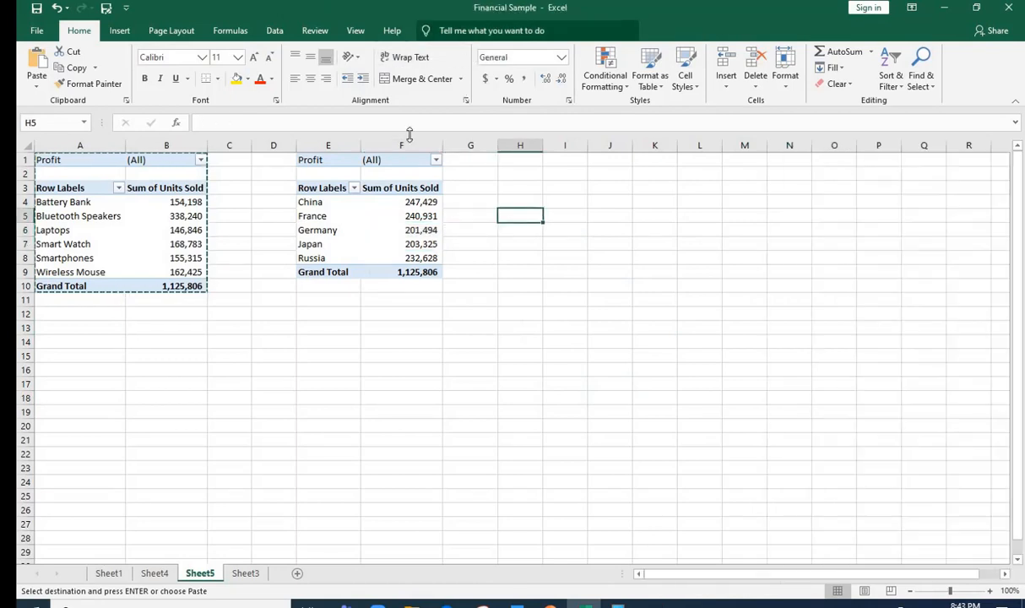
Step: Apply a light orange PivotTable style to the product PivotTable in columns A and B
left_click(132, 215)
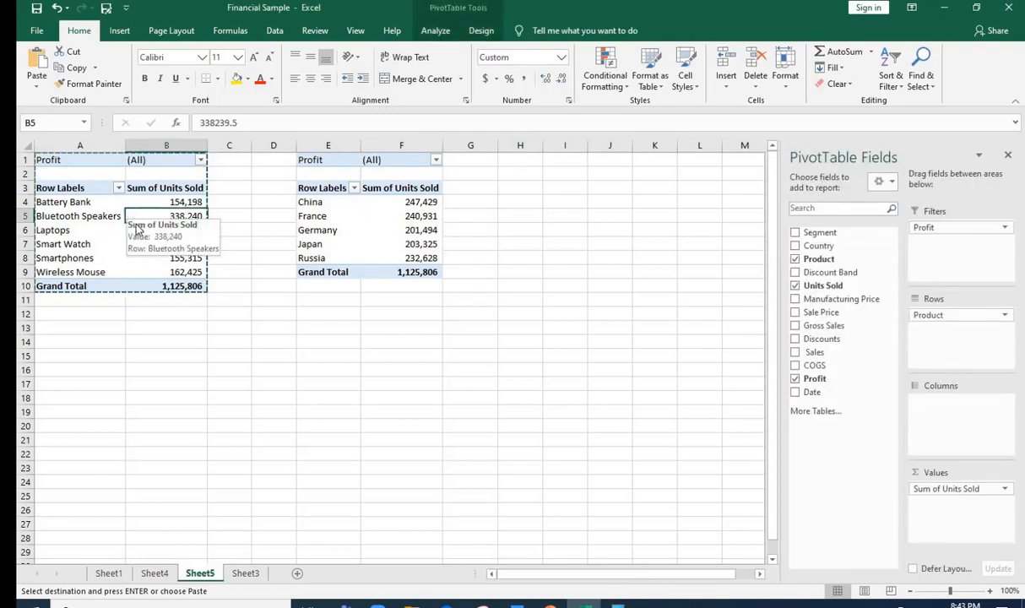
left_click(481, 32)
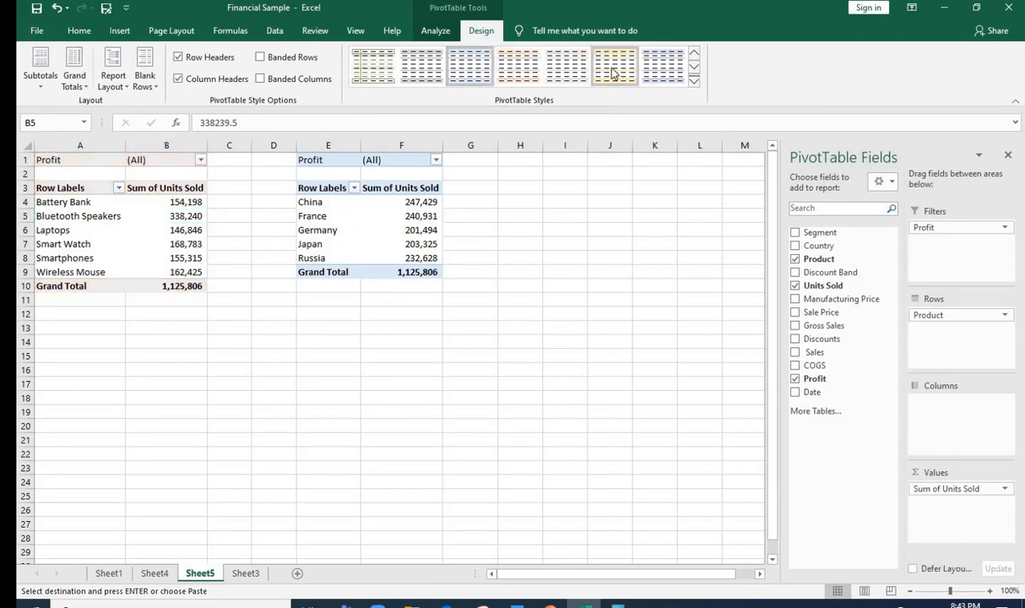
left_click(694, 79)
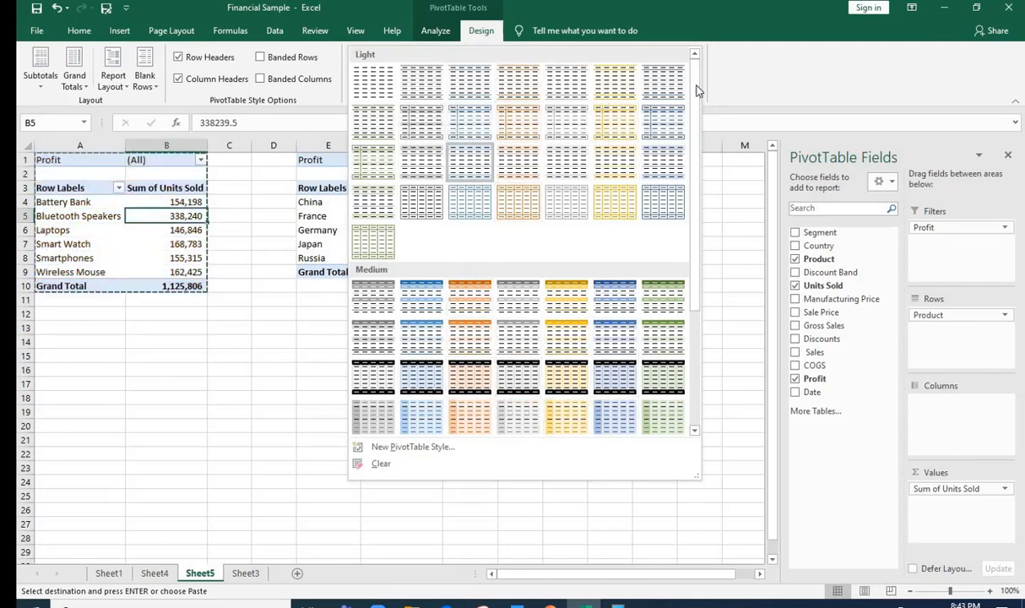
left_click(477, 302)
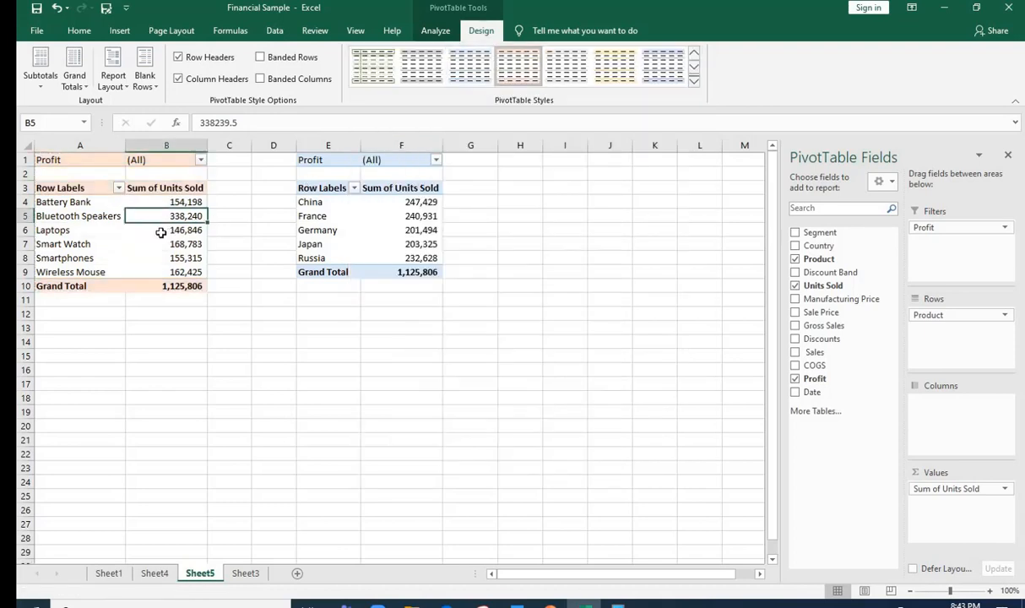
left_click(370, 218)
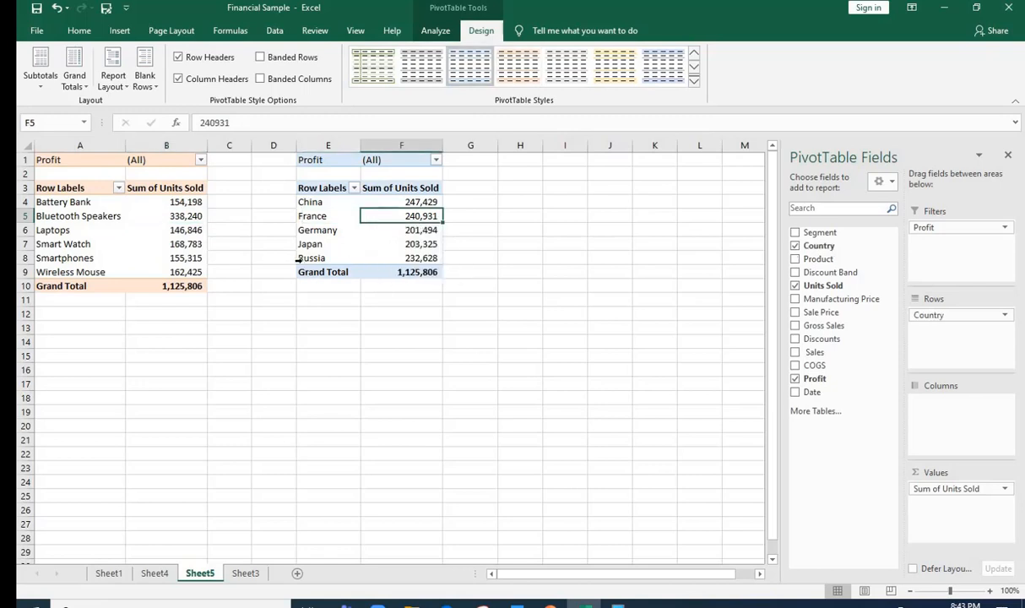
left_click(77, 213)
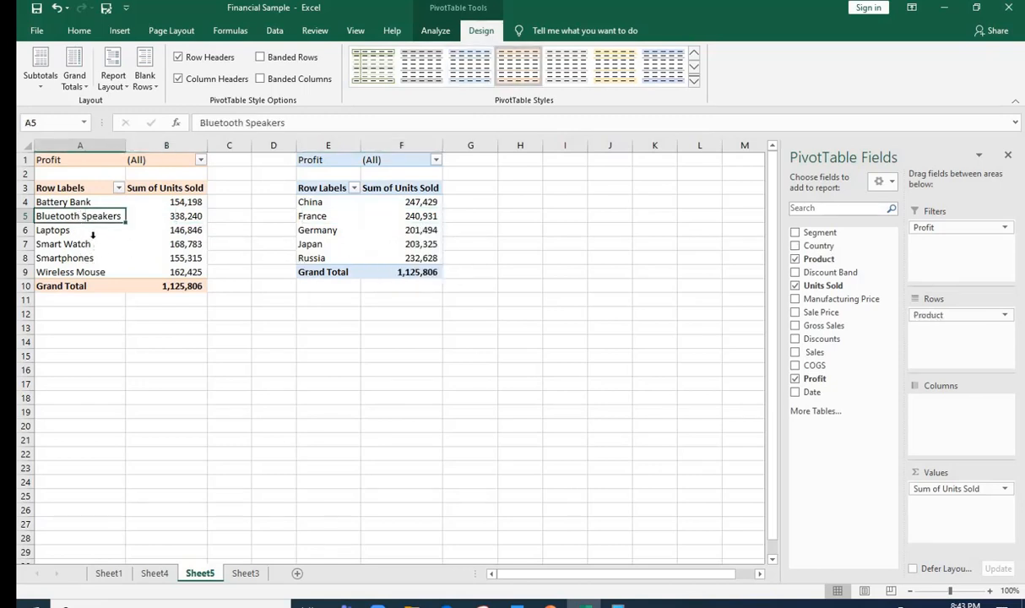
left_click(200, 161)
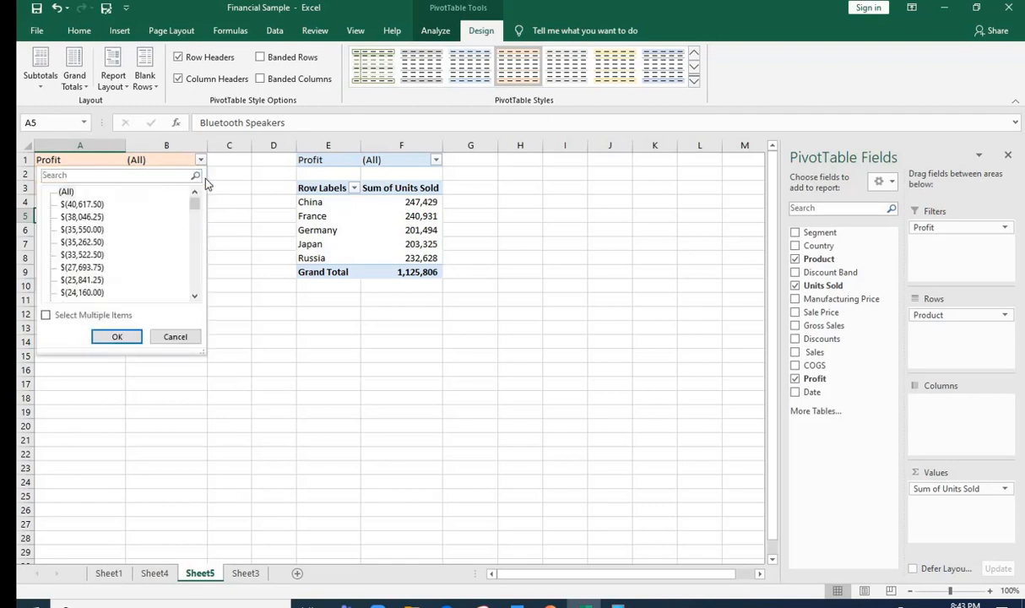
left_click(165, 208)
Step: Remove the Profit field from the filters area of both the product and the country PivotTable
left_click(166, 215)
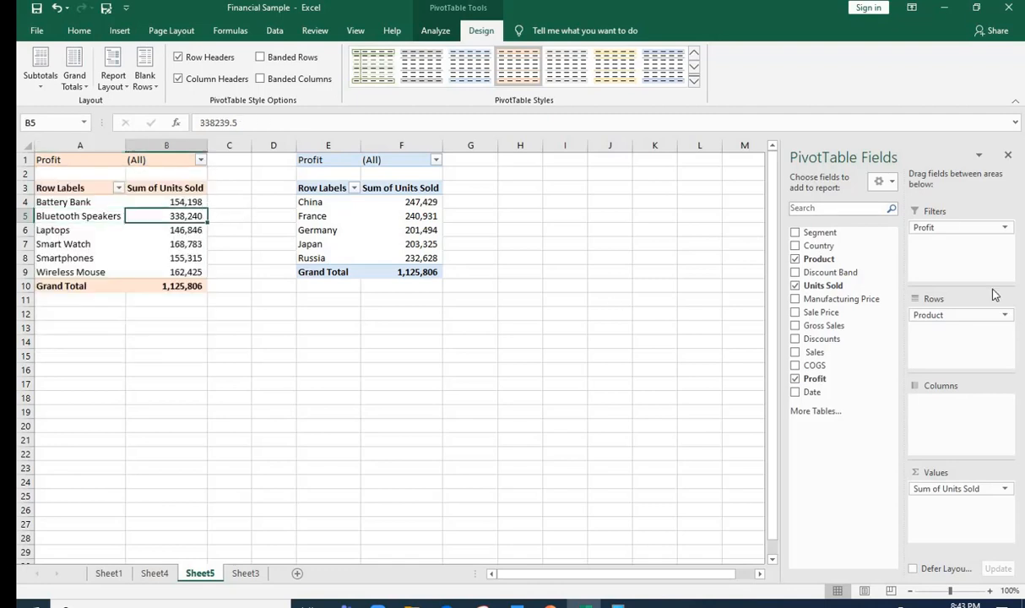
left_click_drag(941, 226, 798, 245)
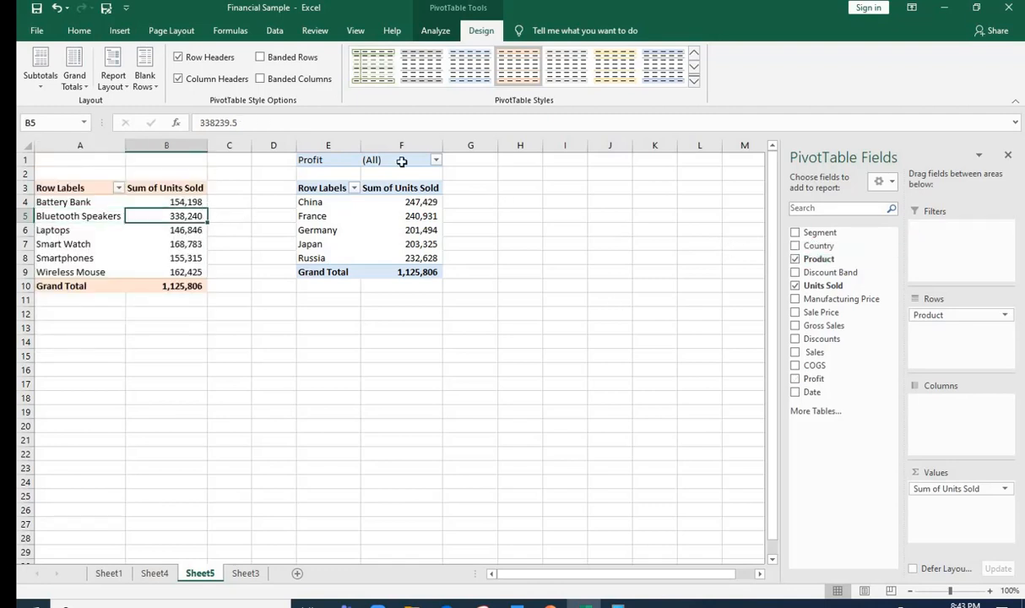
left_click(402, 161)
left_click_drag(948, 229, 803, 273)
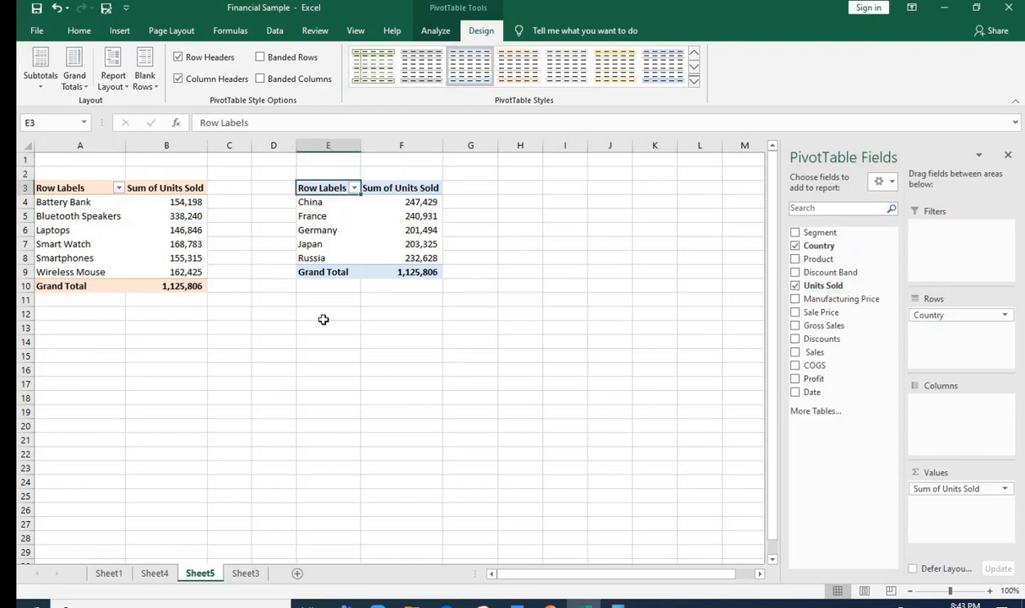
Step: Delete the empty rows 1 and 2 above the two PivotTables
left_click_drag(23, 167, 25, 165)
right_click(26, 164)
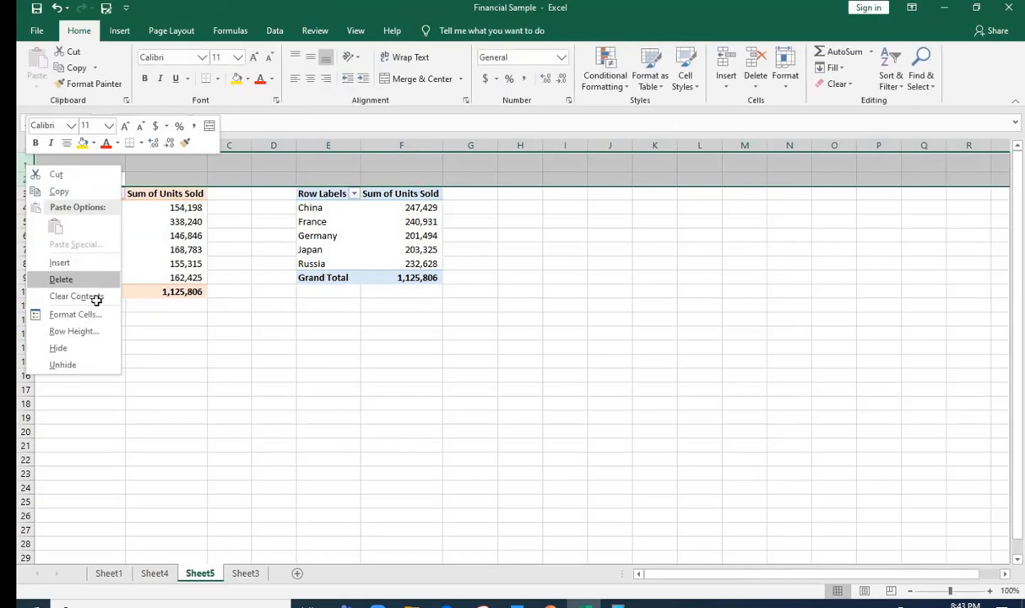
left_click(63, 272)
left_click(165, 245)
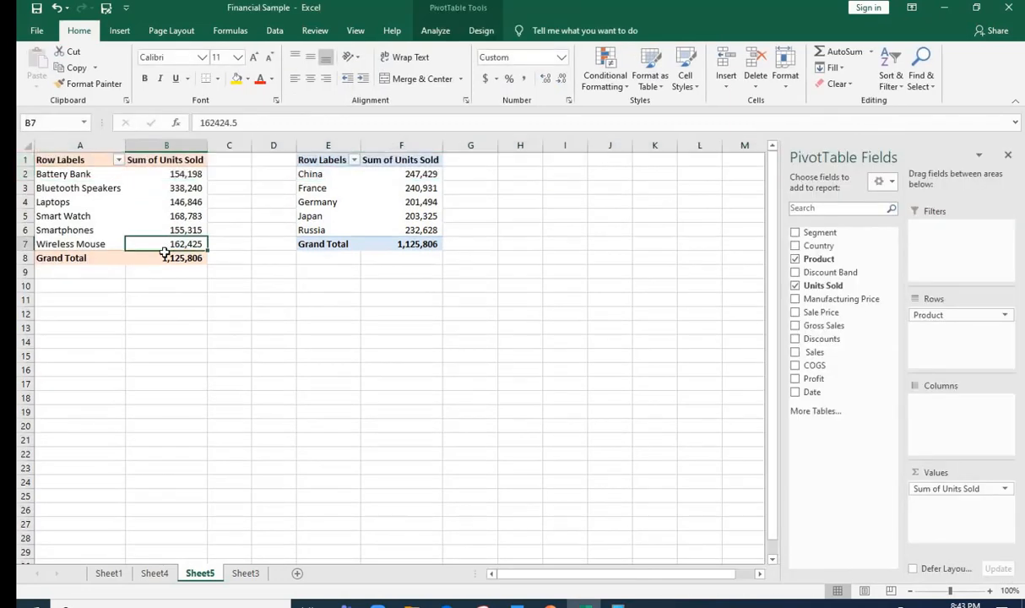
Step: Try Country as a report filter on the product PivotTable, view its filter items, and remove the field again
left_click(160, 188)
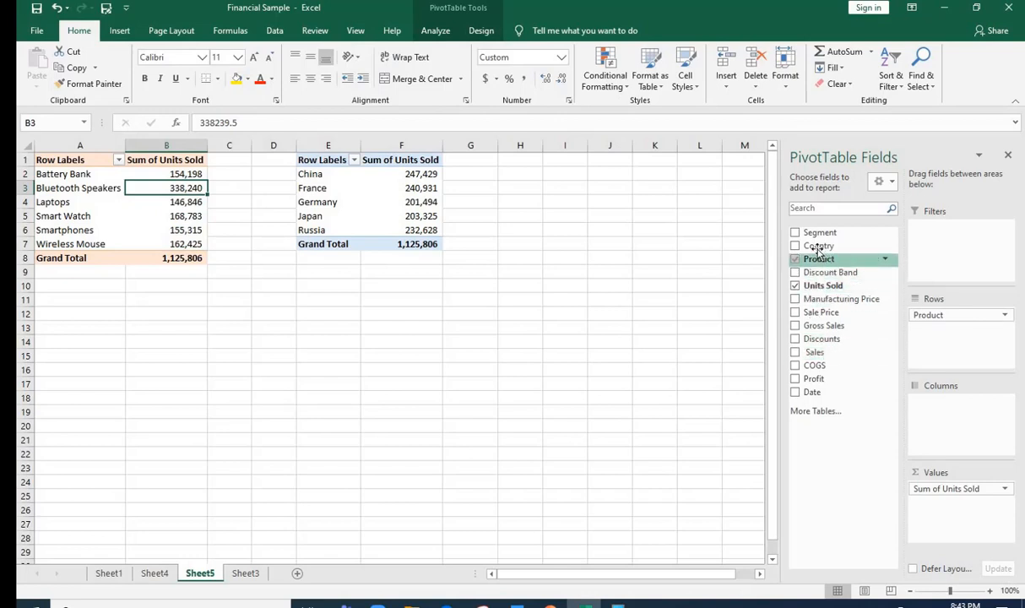
left_click_drag(818, 246, 934, 241)
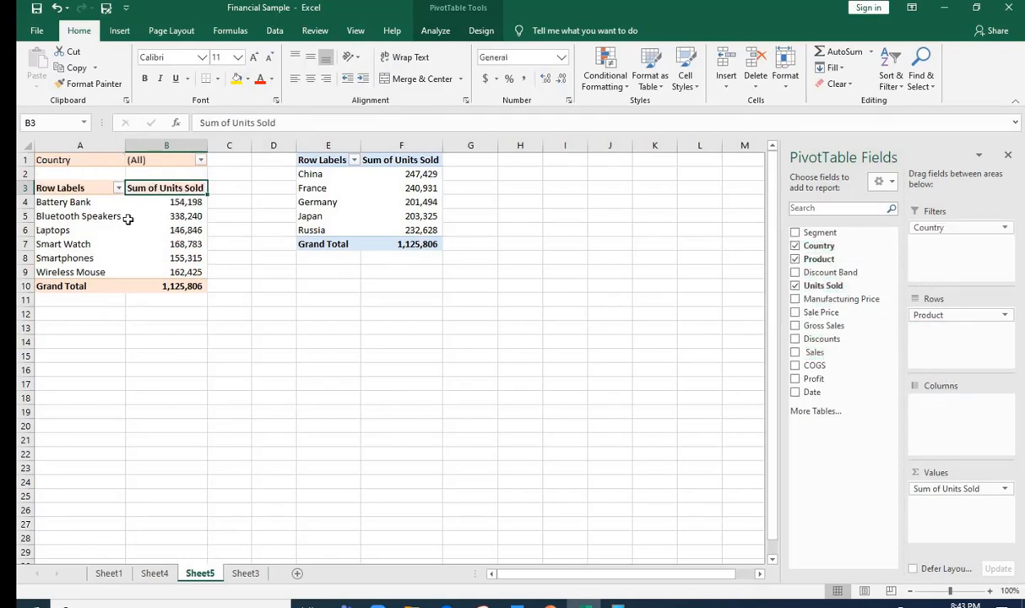
left_click(200, 161)
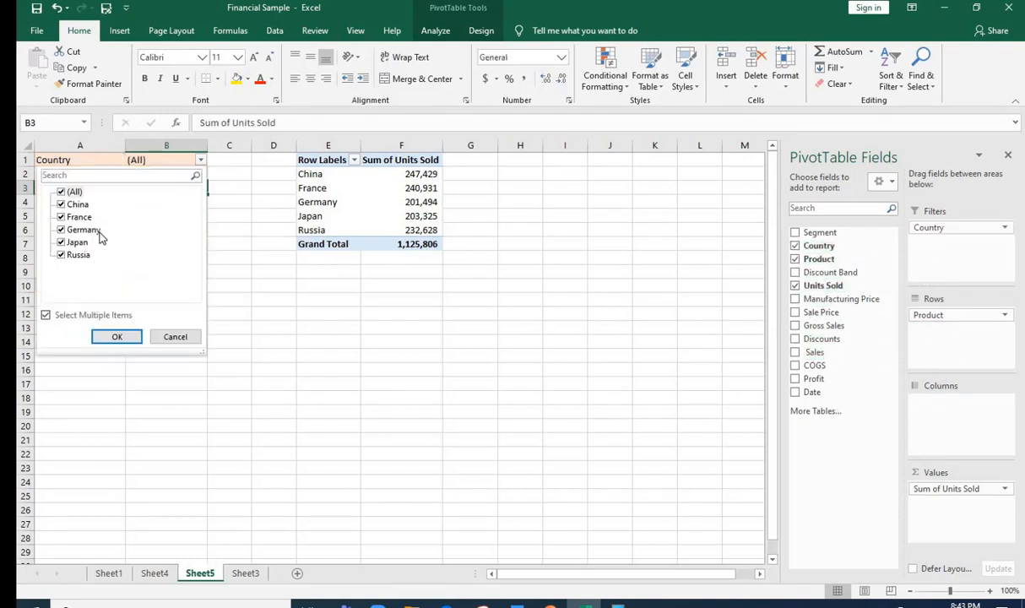
key("Escape")
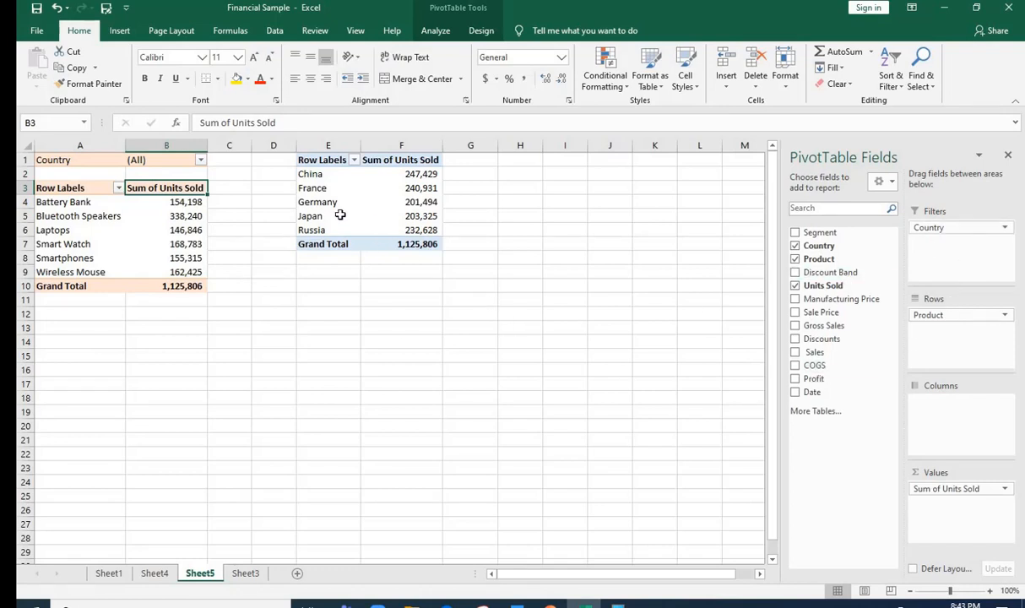
left_click_drag(948, 230, 99, 171)
Step: Add a Country slicer to the product PivotTable and place it below the tables, starting around column C, row 9
left_click(160, 241)
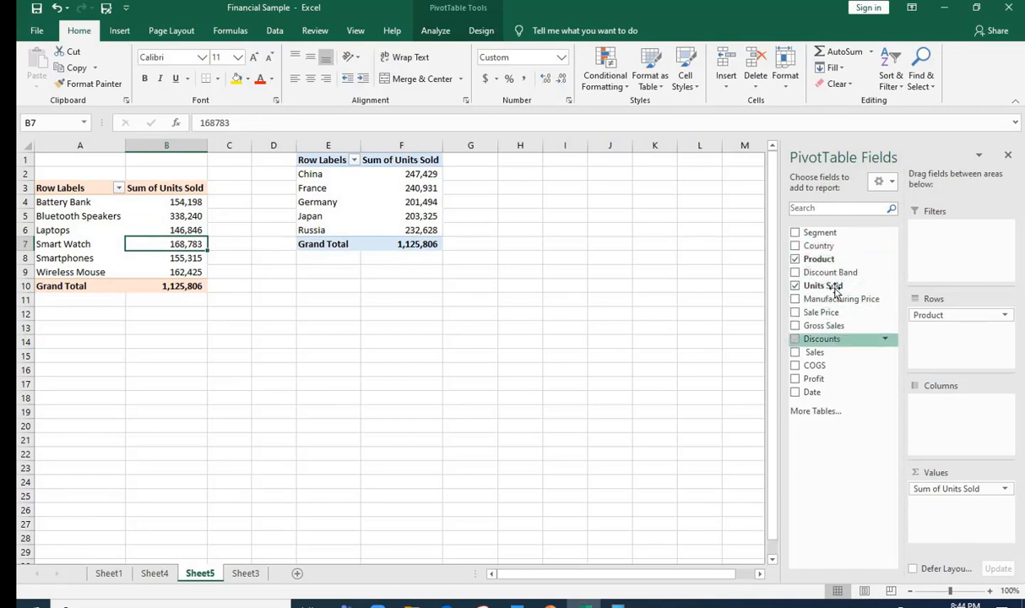
right_click(830, 245)
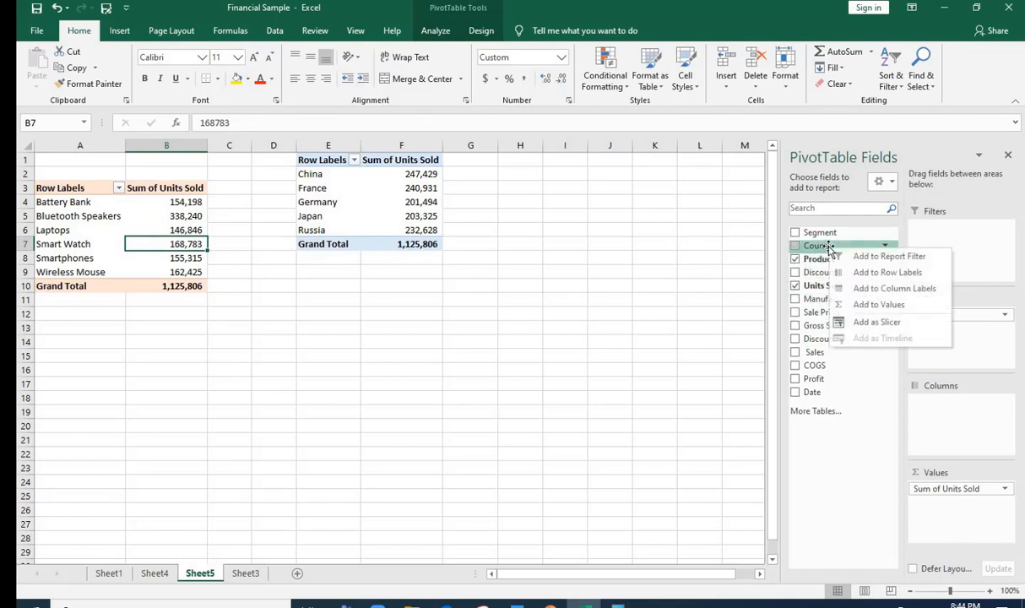
left_click(877, 324)
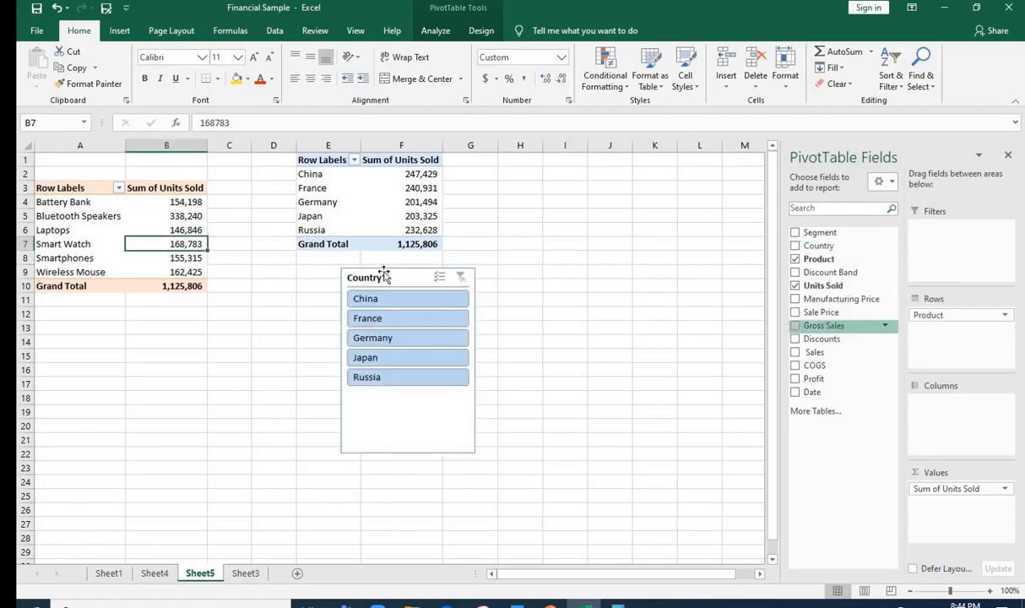
left_click_drag(360, 278, 247, 280)
Step: Filter the product PivotTable with the slicer by China, France, Germany, Japan and Russia in turn, going through the list twice and ending on Russia
left_click(251, 300)
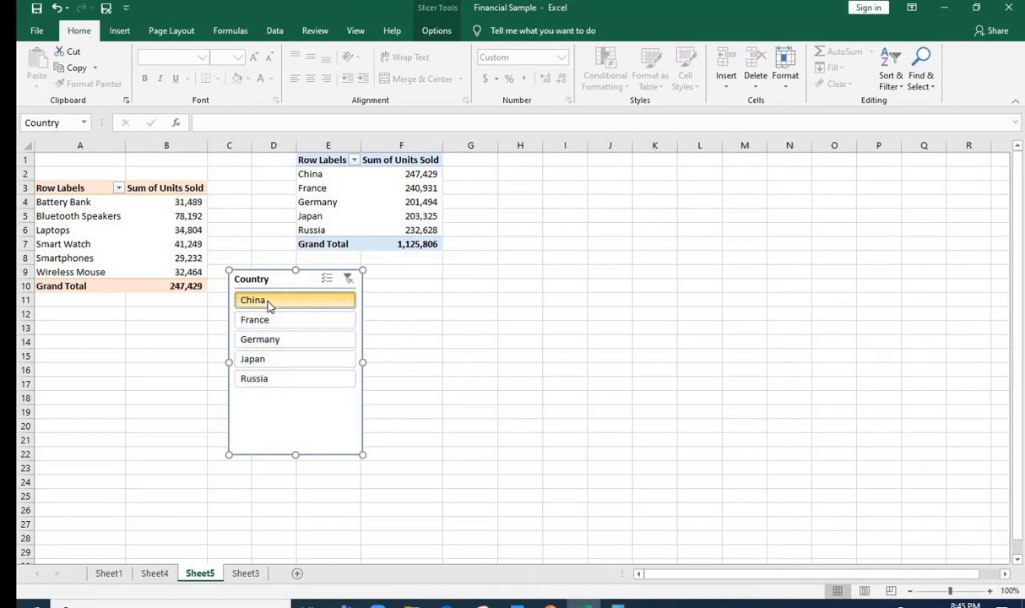
left_click(270, 320)
left_click(272, 339)
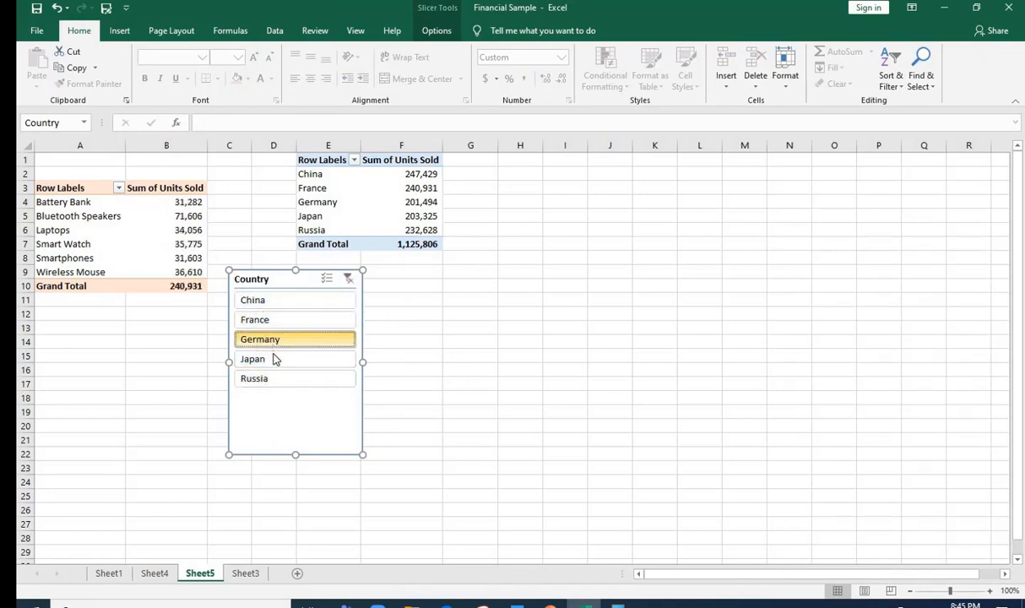
left_click(273, 359)
left_click(275, 380)
left_click(272, 301)
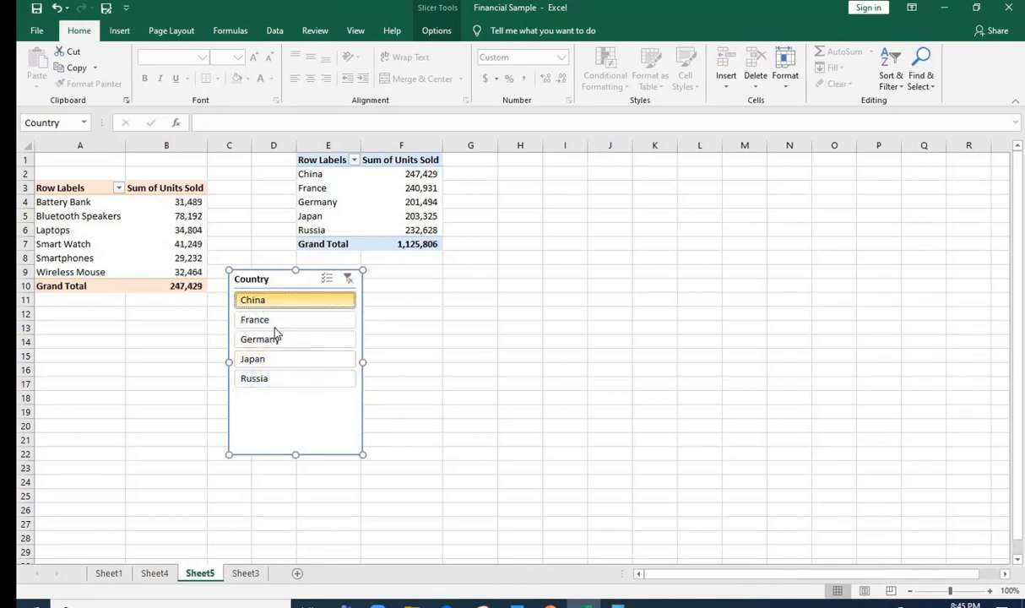
left_click(272, 320)
left_click(274, 339)
left_click(273, 360)
left_click(273, 379)
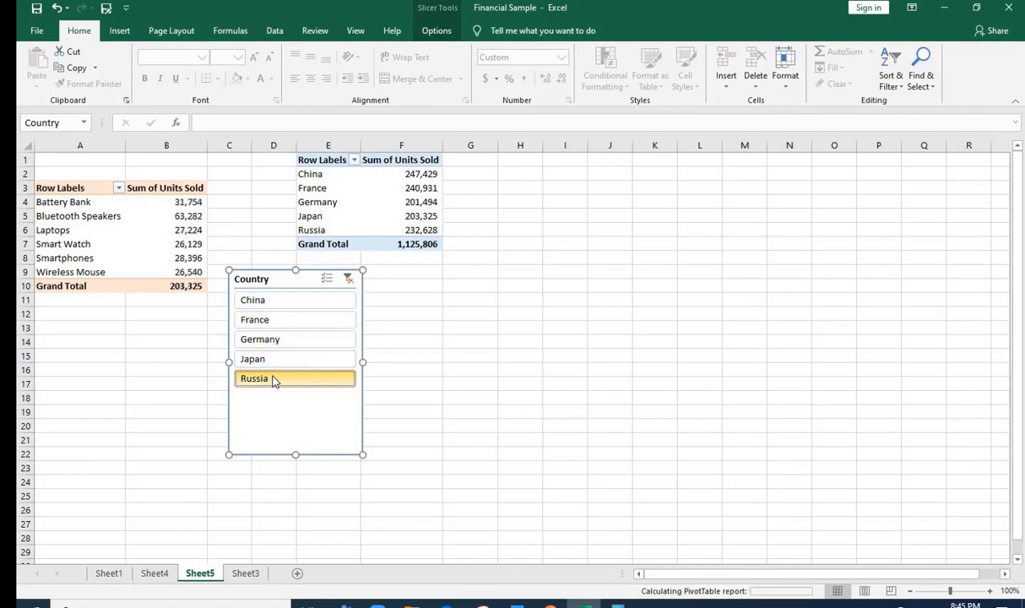
Step: Move the Country slicer down to about row 14 and move the product PivotTable up to start at cell A1
left_click(149, 218)
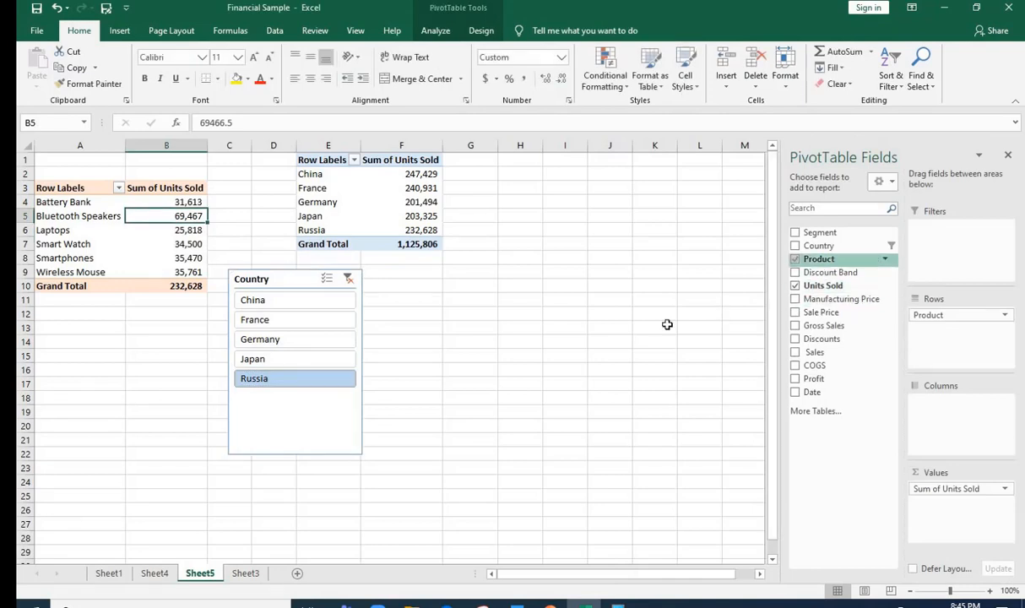
left_click(349, 196)
left_click(382, 199)
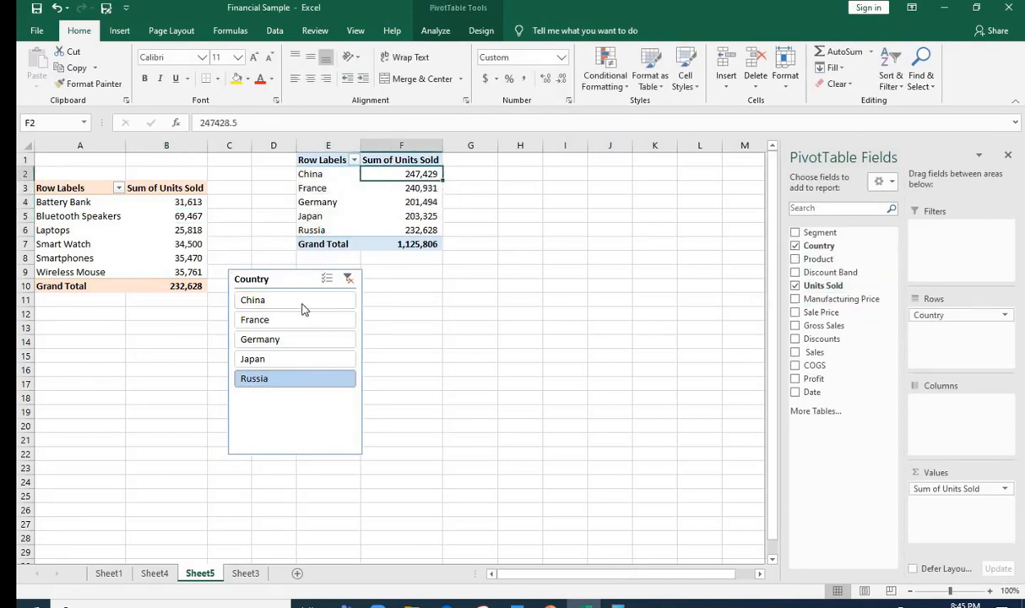
left_click_drag(295, 304, 307, 372)
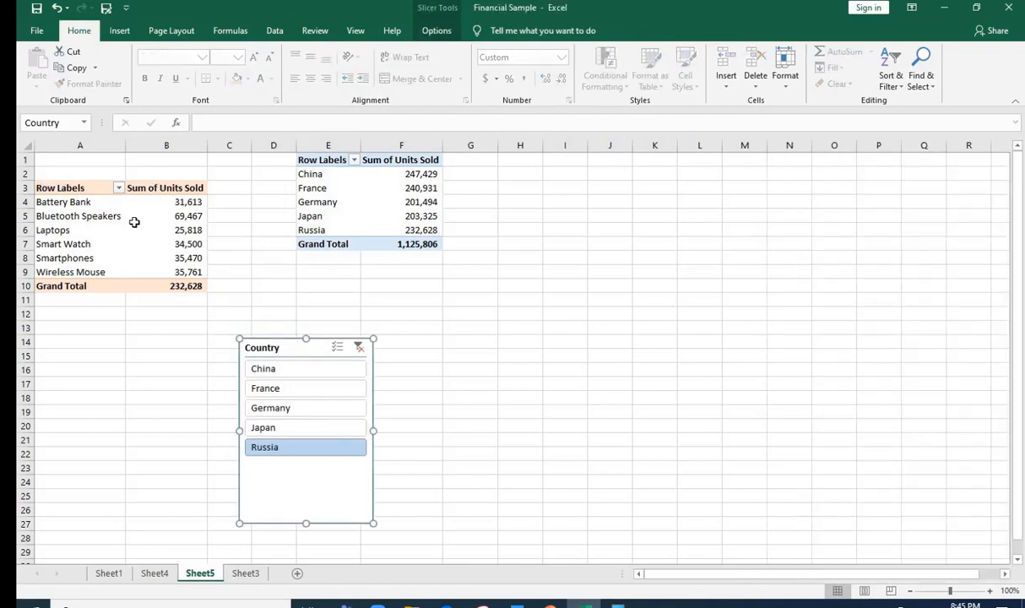
left_click_drag(51, 187, 144, 284)
left_click_drag(82, 182, 84, 160)
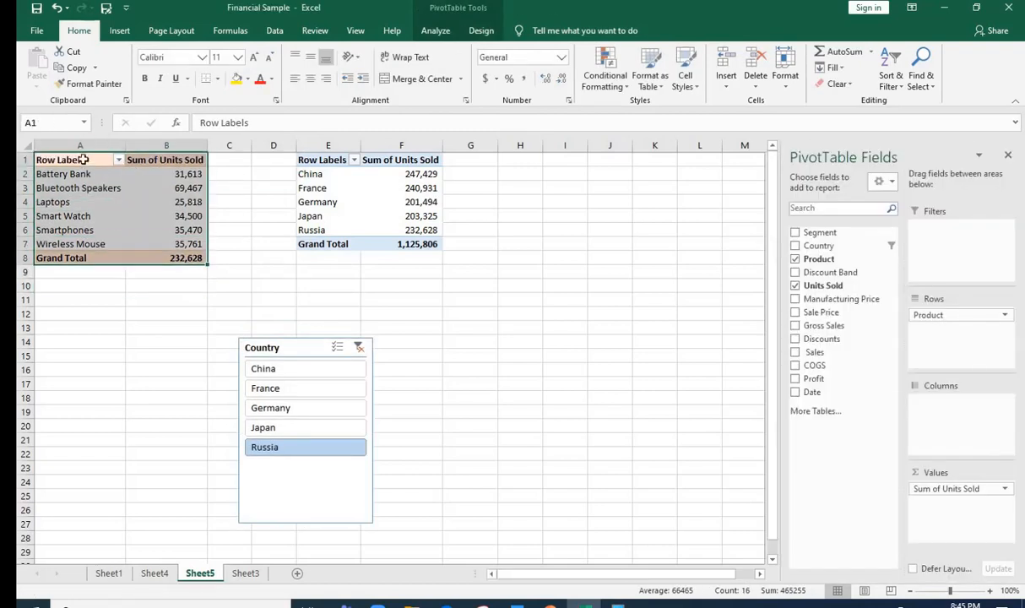
Step: Filter the product PivotTable with the slicer by China, France, Germany, Japan and Russia in turn, and France and Japan again, ending on China
left_click(297, 374)
left_click(297, 391)
left_click(298, 409)
left_click(294, 429)
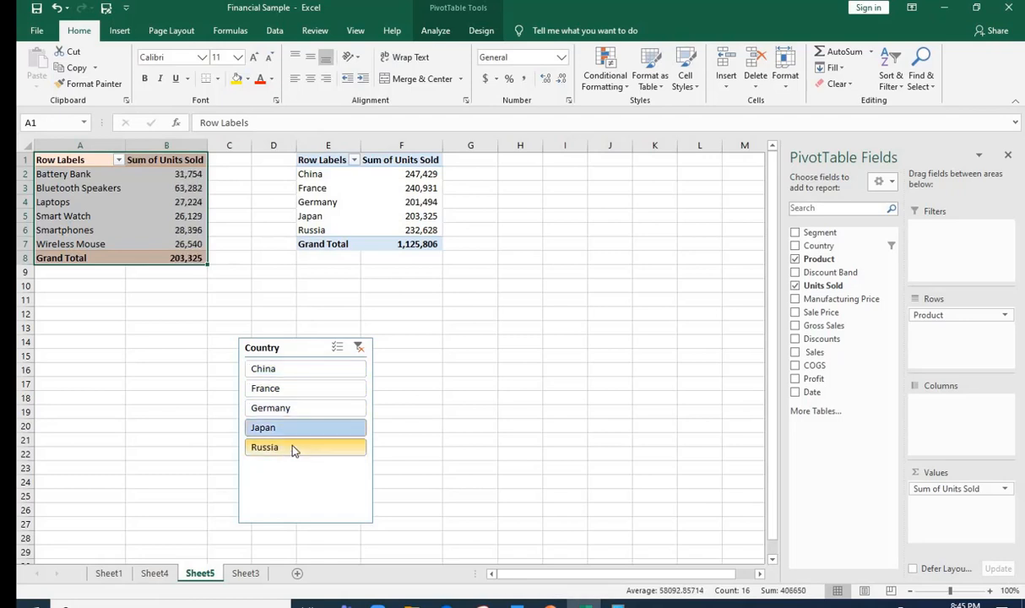
left_click(293, 447)
left_click(291, 389)
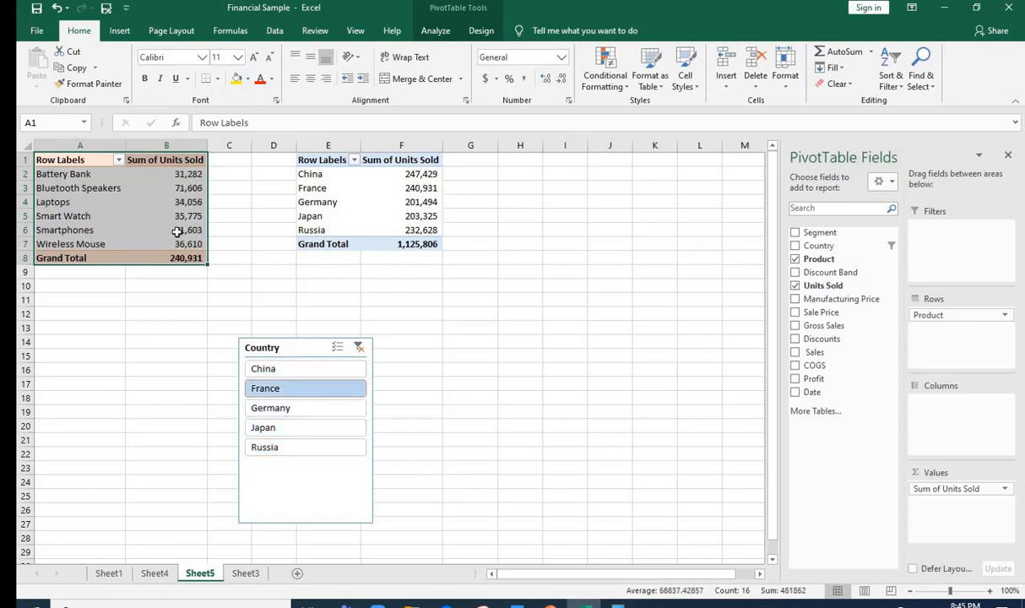
left_click(307, 428)
left_click(300, 369)
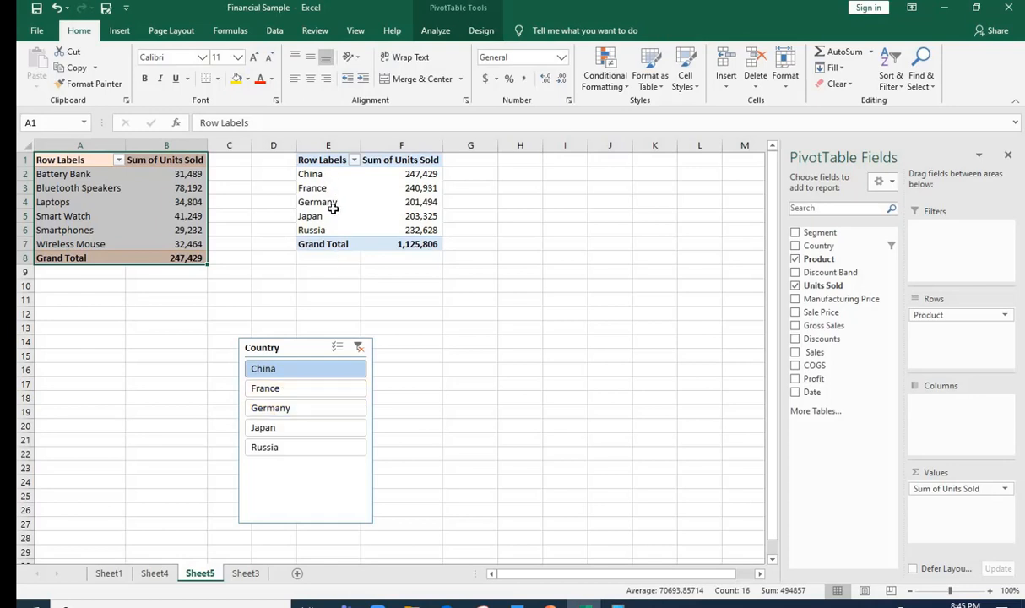
Step: Replace Country with Segment as the row field of the second PivotTable
left_click_drag(311, 174, 334, 228)
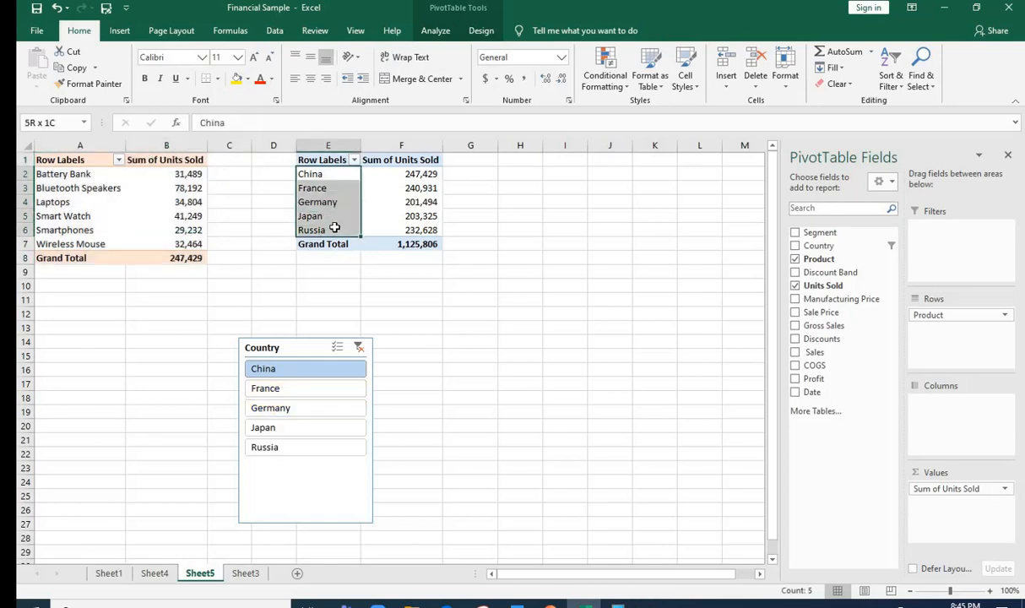
left_click(397, 188)
left_click(820, 245)
left_click_drag(820, 232, 916, 343)
left_click(335, 203)
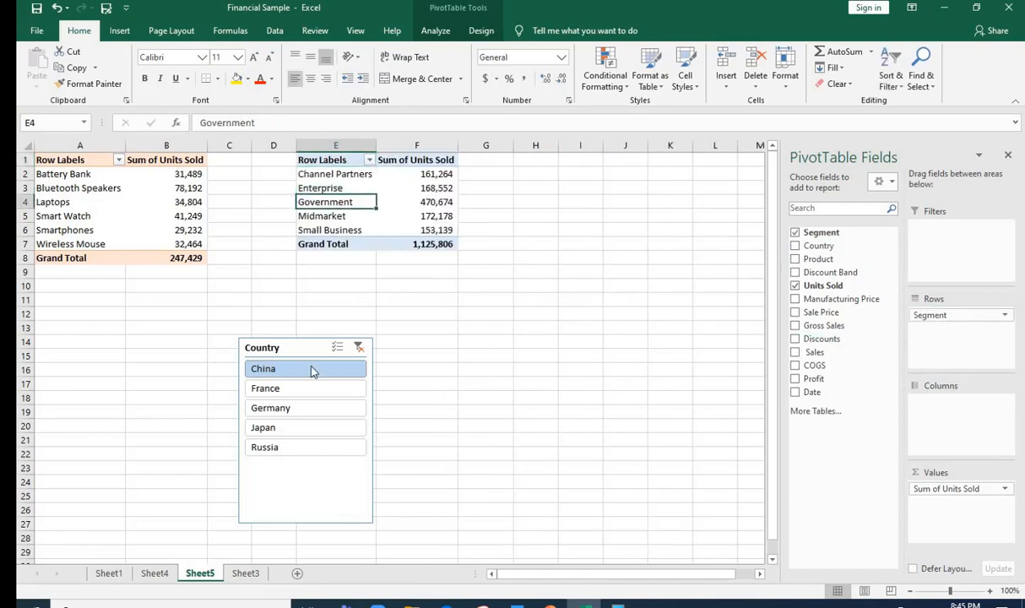
Step: Move the Country slicer up below the segment PivotTable and connect that PivotTable to it through Filter Connections
left_click_drag(304, 351, 352, 306)
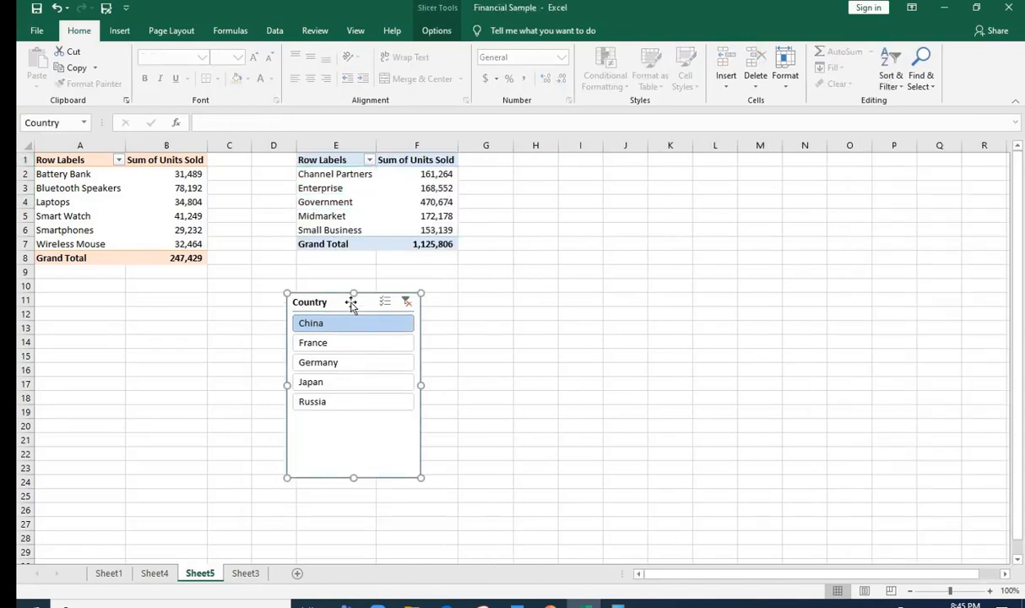
left_click(377, 192)
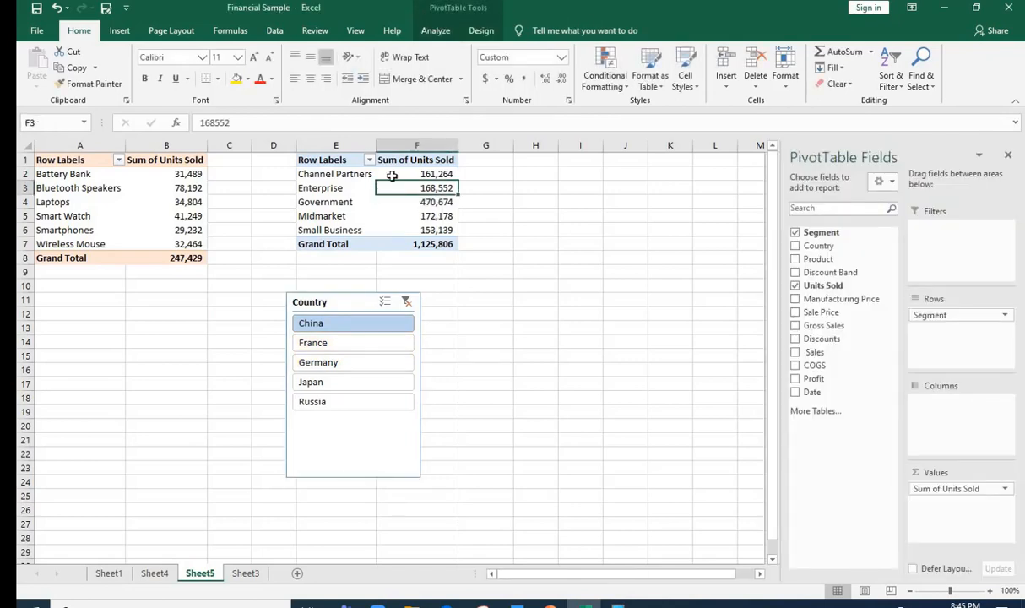
left_click(435, 31)
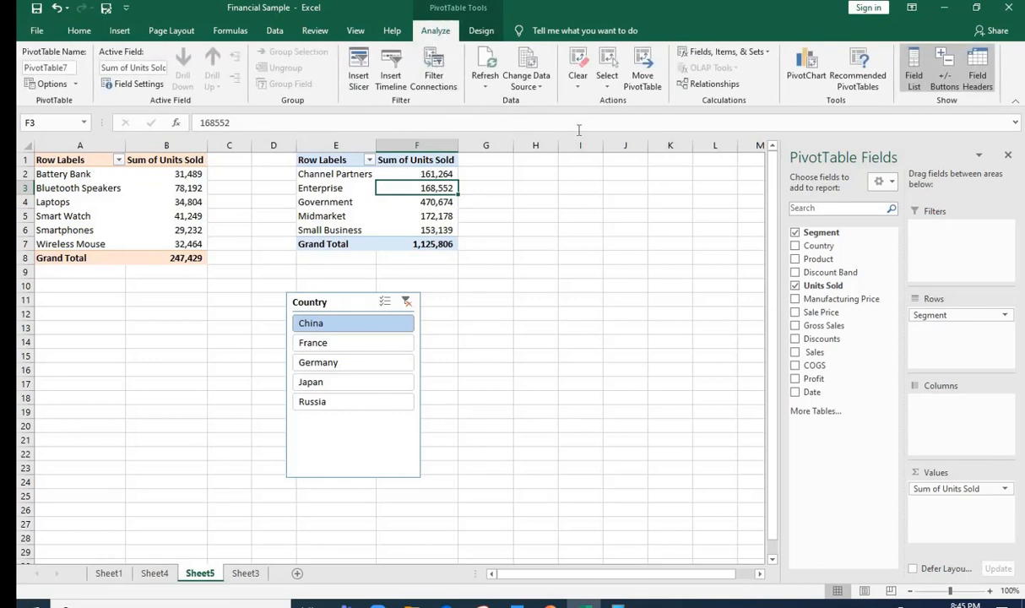
left_click(434, 78)
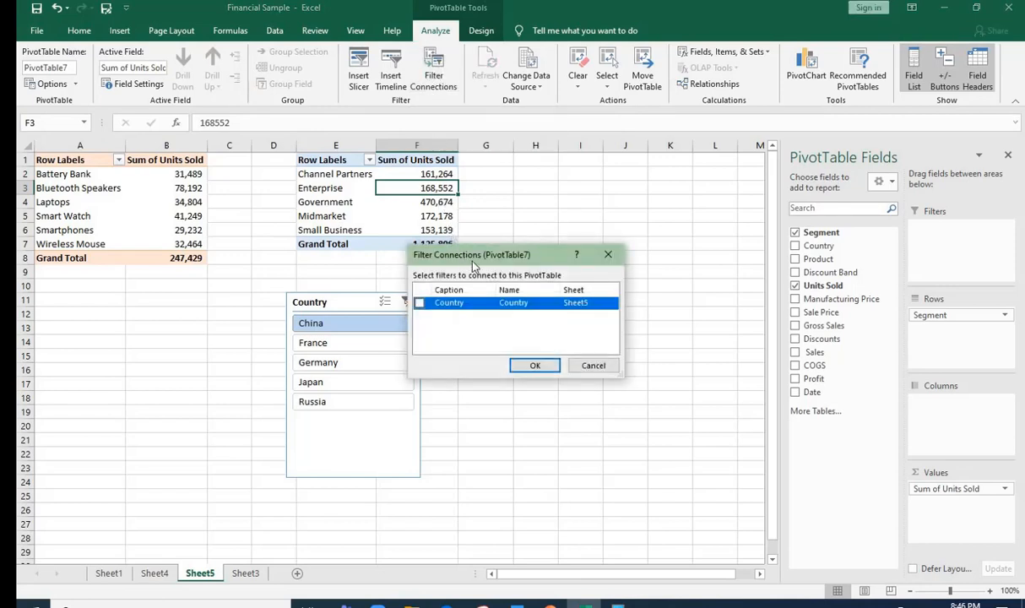
left_click_drag(472, 261, 543, 208)
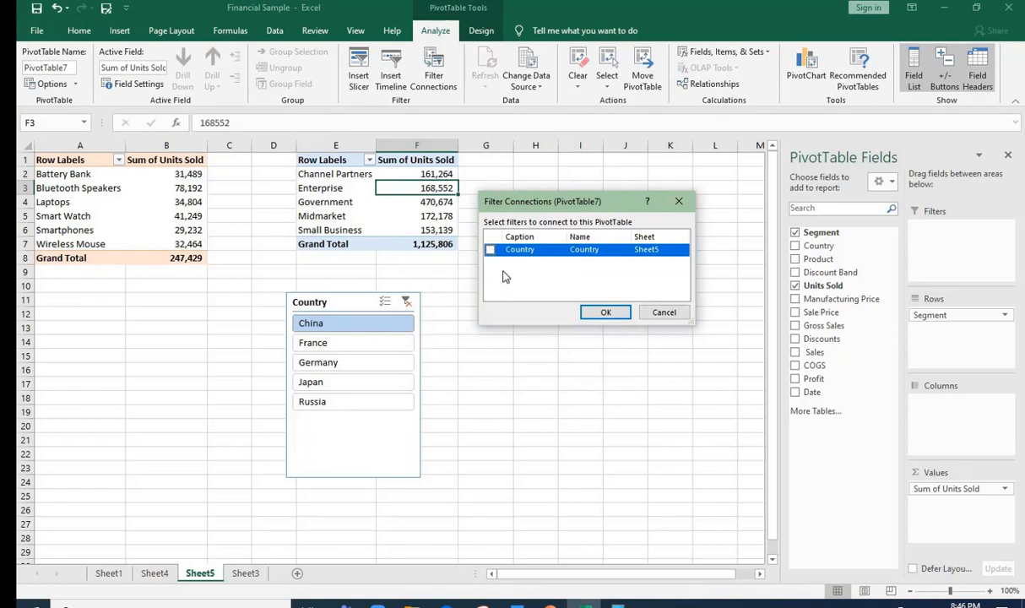
left_click(604, 312)
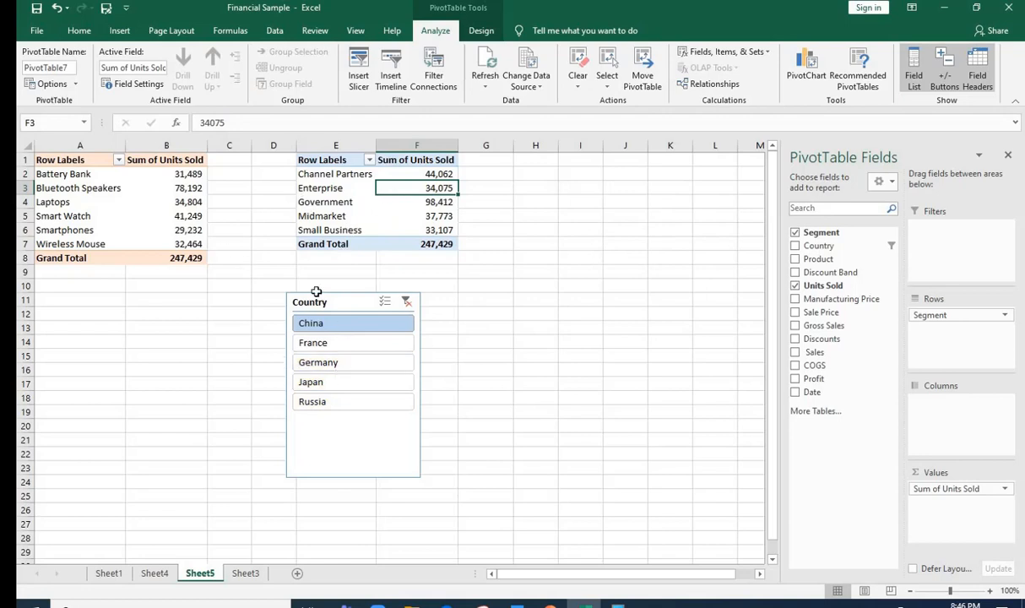
Step: Try the light yellow style on the Country slicer, apply the light green style, and place the slicer just below the segment PivotTable
left_click_drag(324, 290, 302, 297)
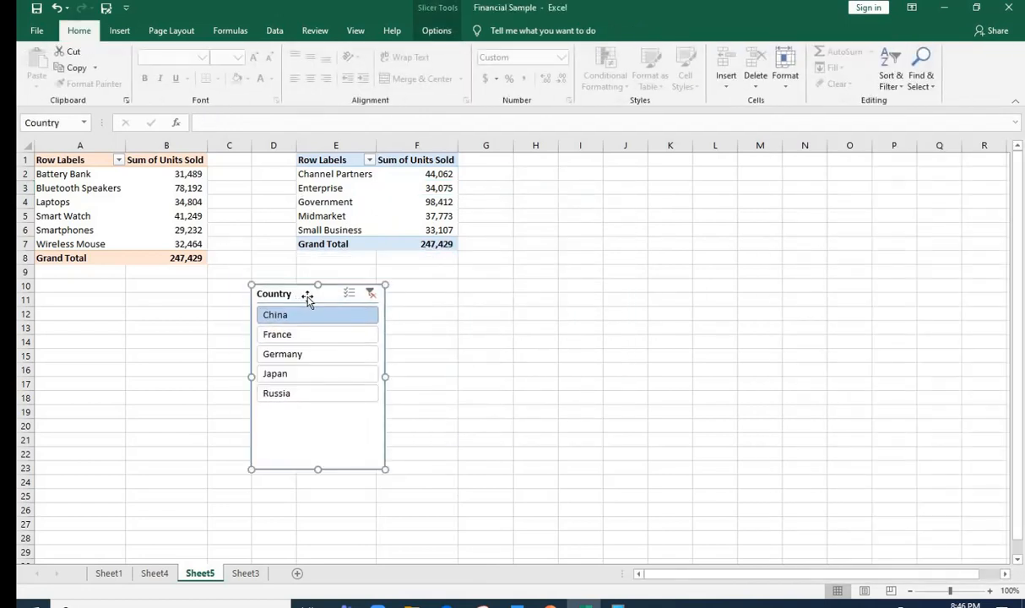
left_click(298, 359)
left_click(320, 315)
left_click(447, 30)
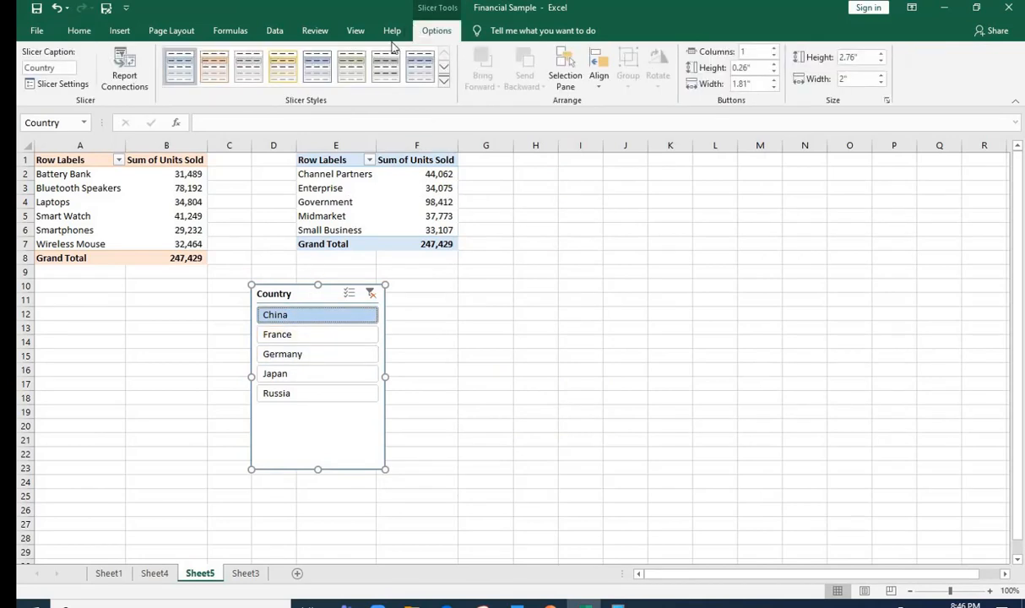
left_click(283, 68)
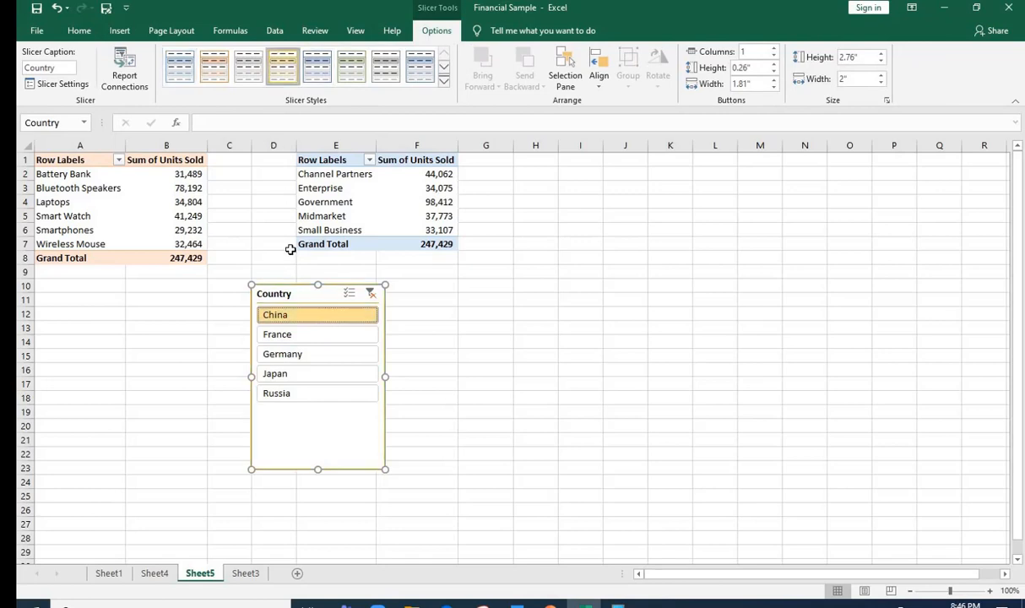
left_click(351, 68)
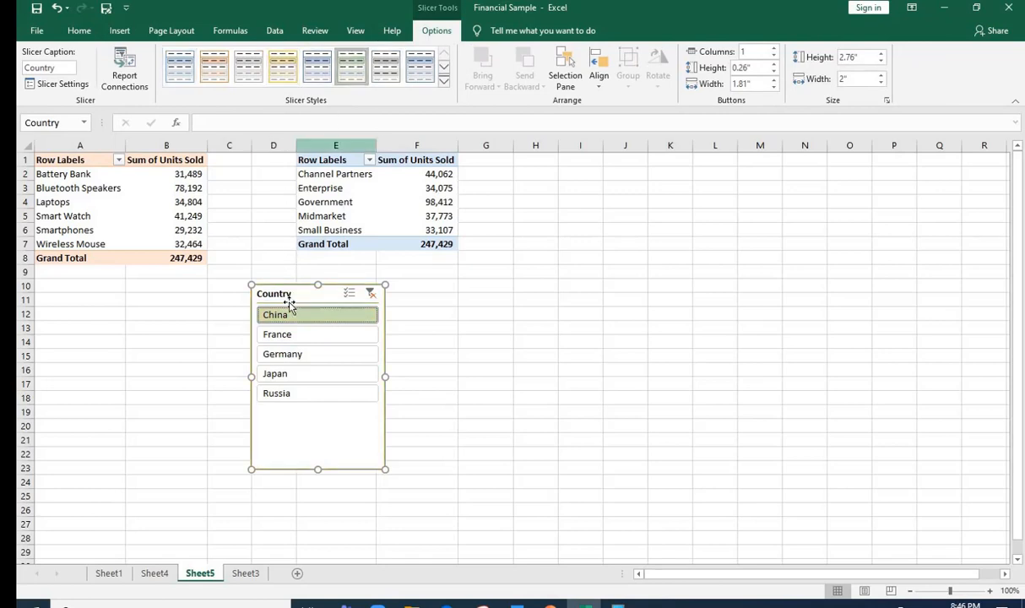
left_click_drag(287, 293, 339, 278)
Step: Filter both PivotTables with the slicer by France, Germany, Japan, China and Russia, and China again, ending on Japan
left_click(342, 320)
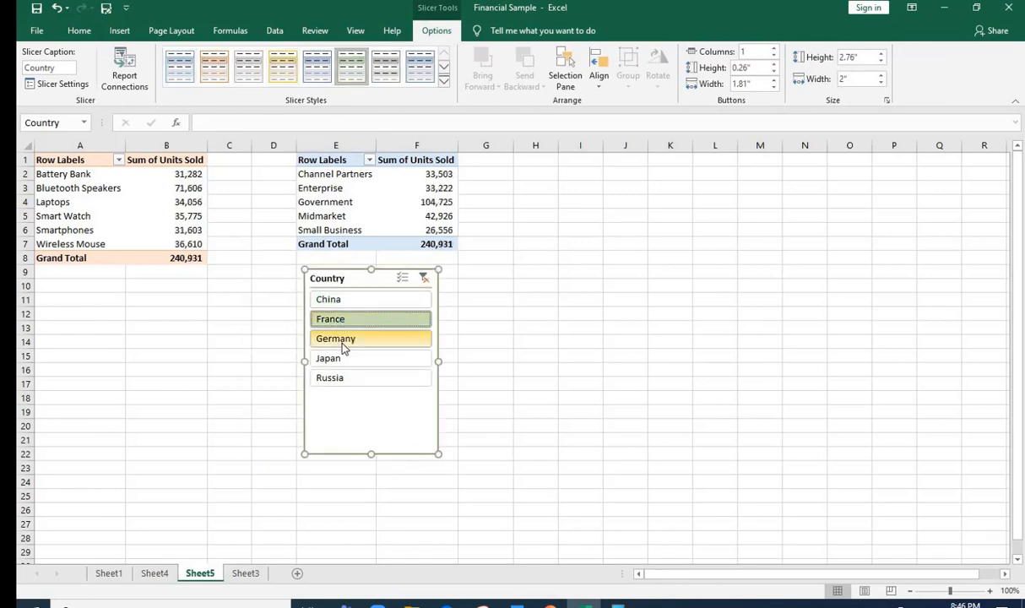
left_click(339, 338)
left_click(334, 358)
left_click(331, 299)
left_click(331, 378)
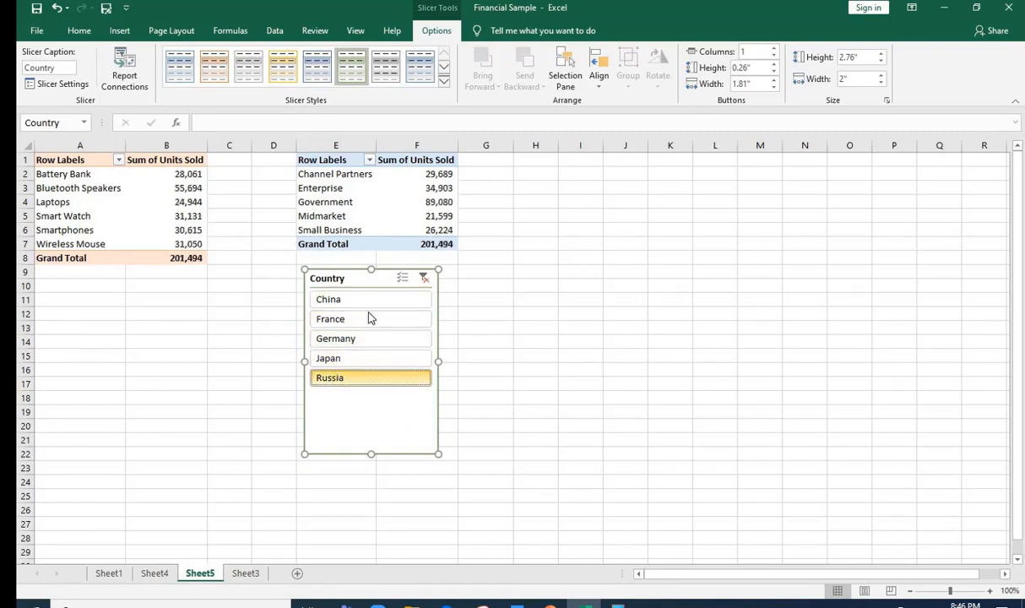
left_click(359, 300)
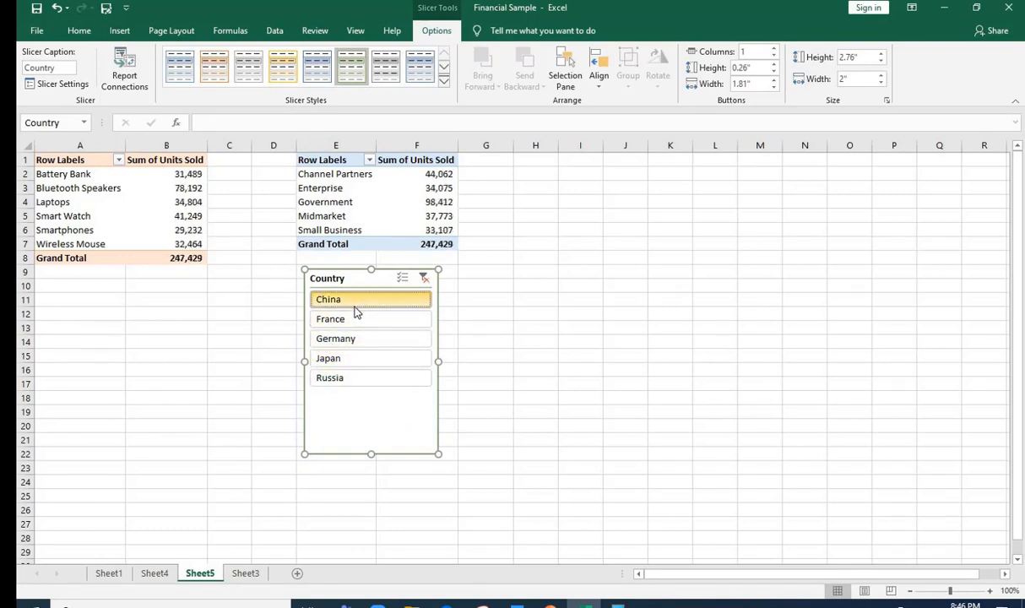
left_click(334, 358)
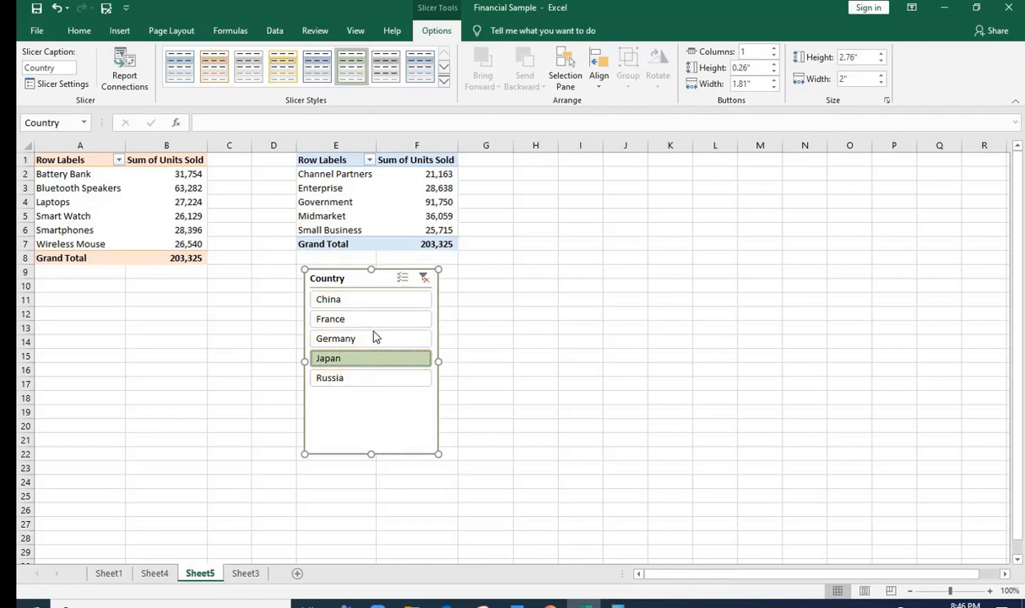
Step: Arrange the Country slicer's buttons in five columns and resize the slicer to about 4.44" wide and 0.7" high
left_click(774, 49)
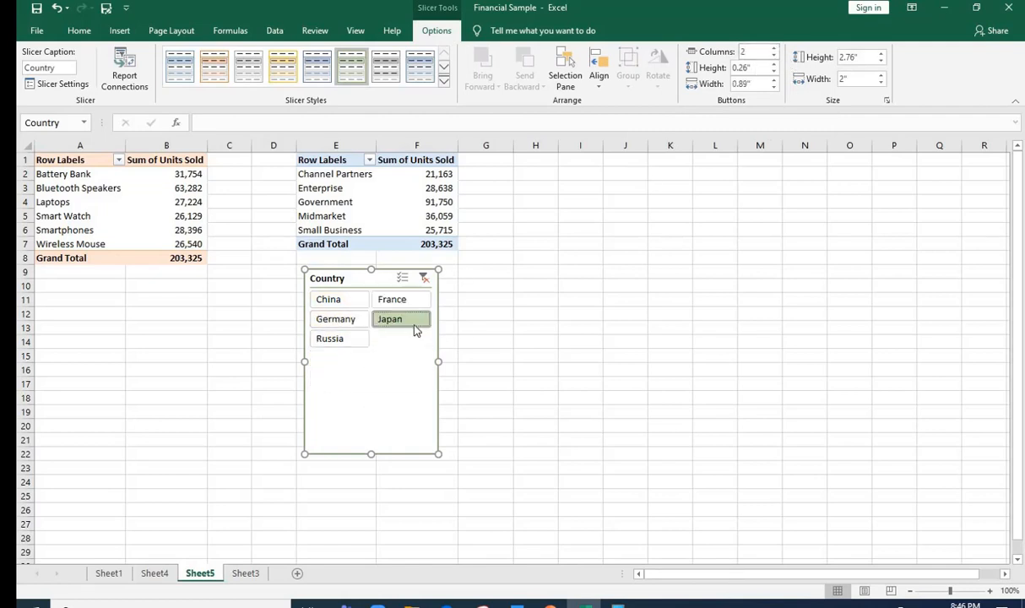
left_click(774, 49)
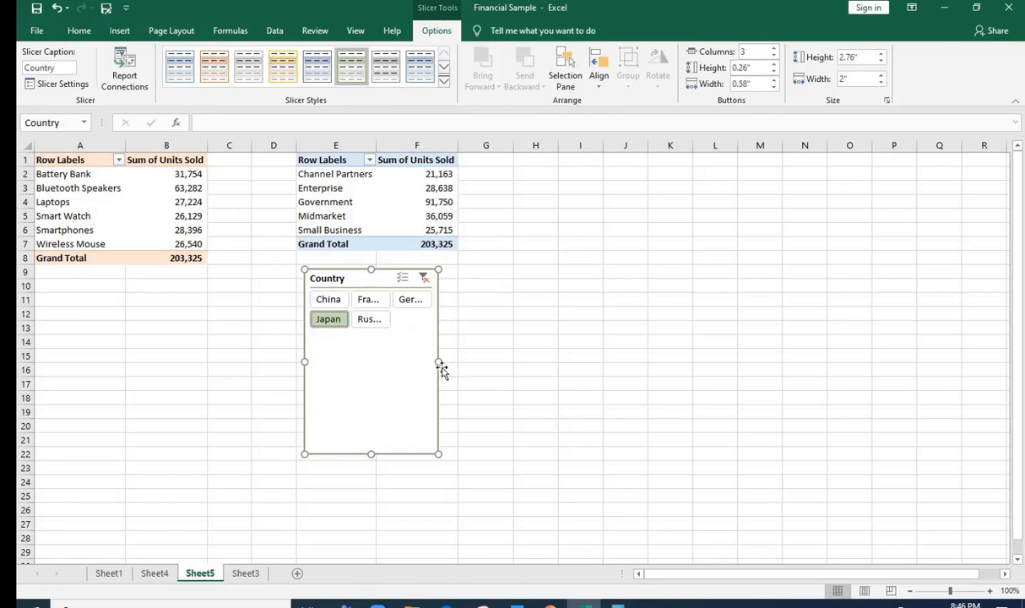
left_click_drag(439, 361, 519, 363)
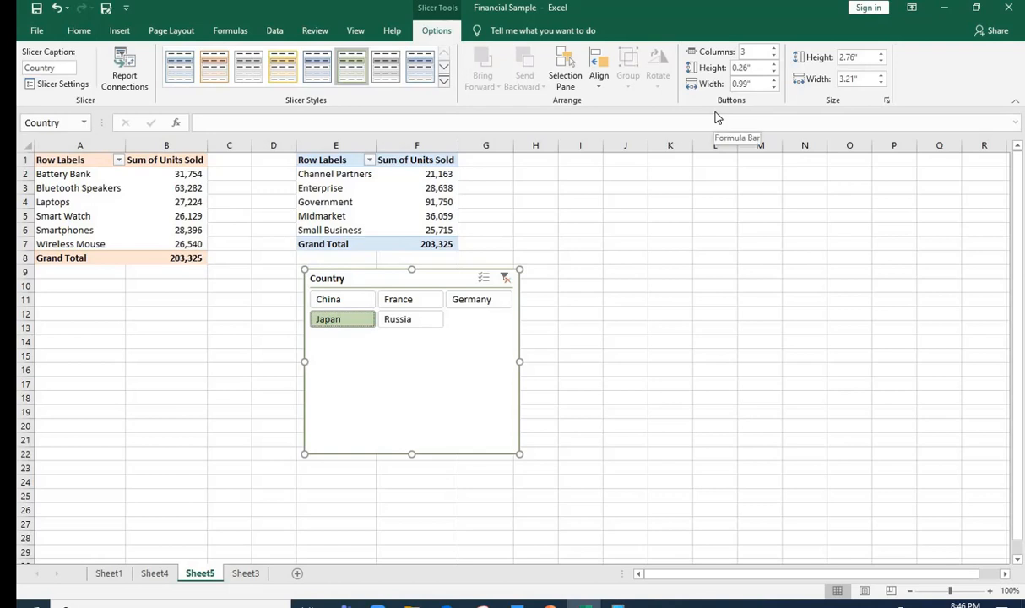
left_click(775, 49)
left_click(775, 49)
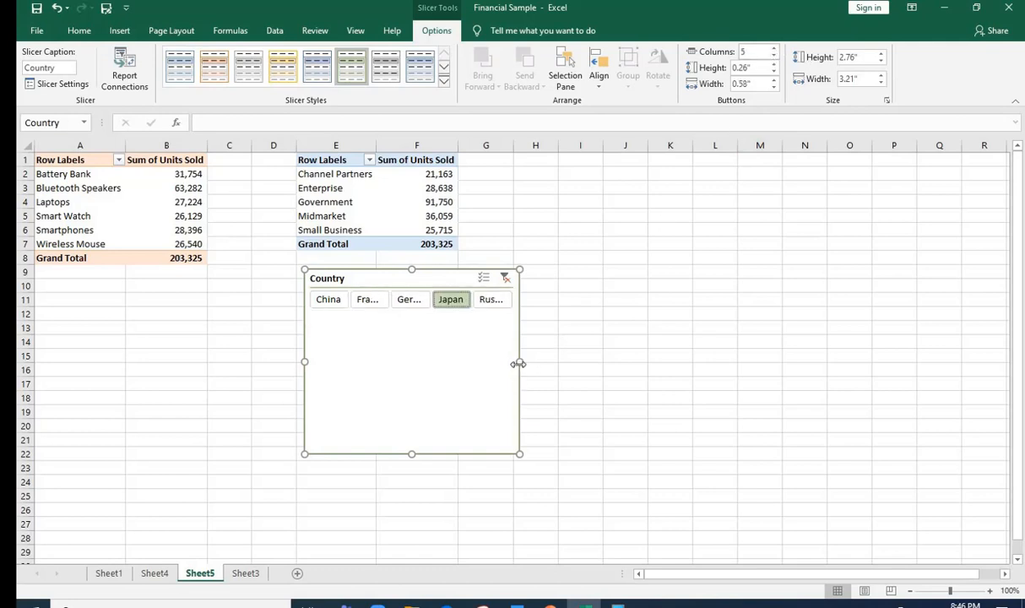
left_click_drag(519, 363, 602, 362)
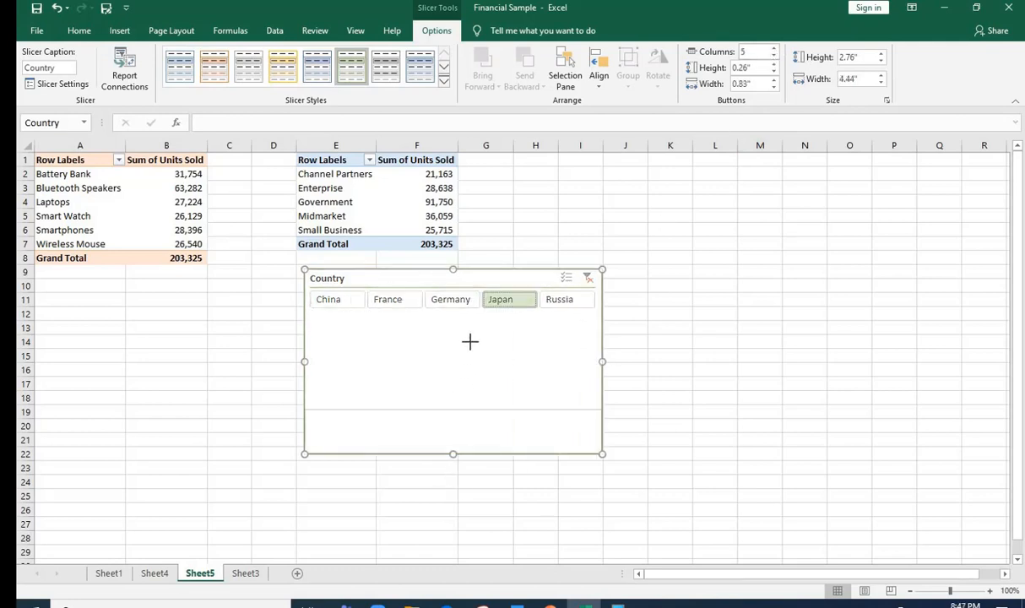
left_click_drag(469, 318, 469, 317)
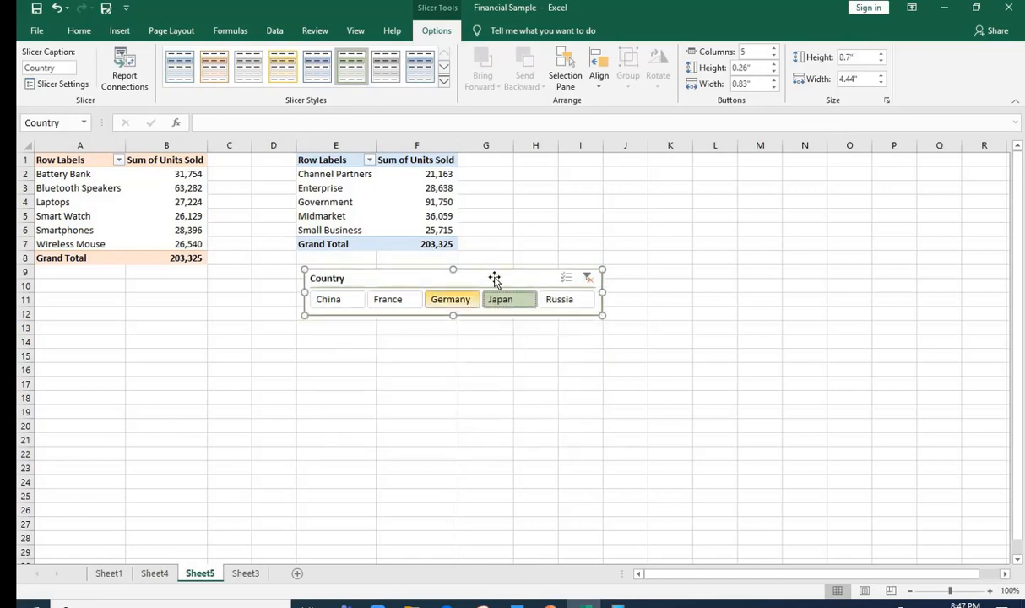
Step: Move the slicer beside the tables, starting around column G, row 1, and filter both PivotTables by each country from China to Russia
left_click_drag(494, 277, 673, 167)
left_click(616, 309)
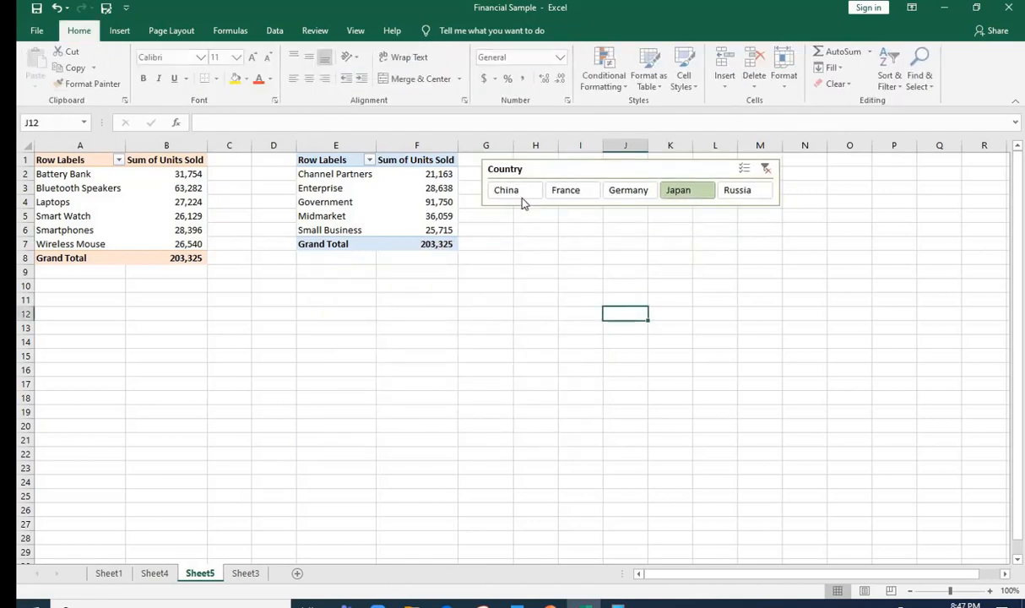
left_click(511, 191)
left_click(574, 194)
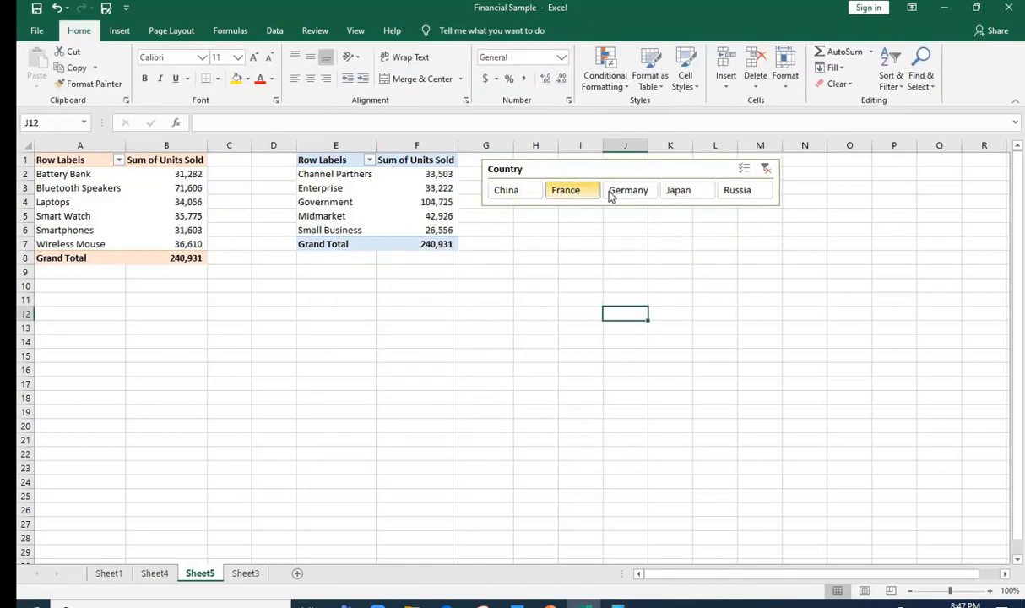
left_click(640, 193)
left_click(697, 194)
left_click(733, 191)
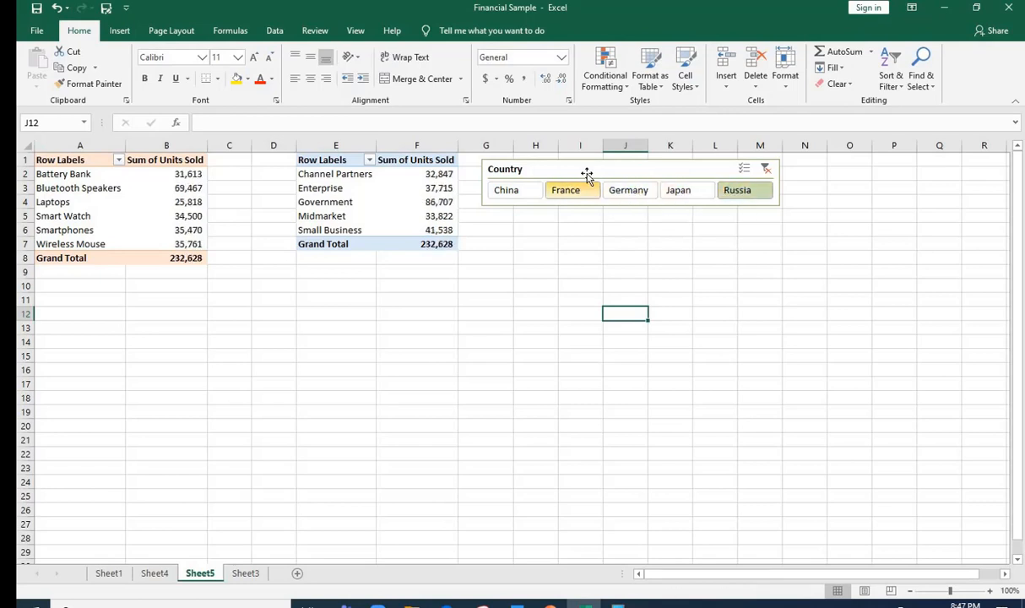
Step: Move the slicer over to about column I, insert two columns between the PivotTables at column C, and narrow the new columns
left_click_drag(686, 169, 774, 173)
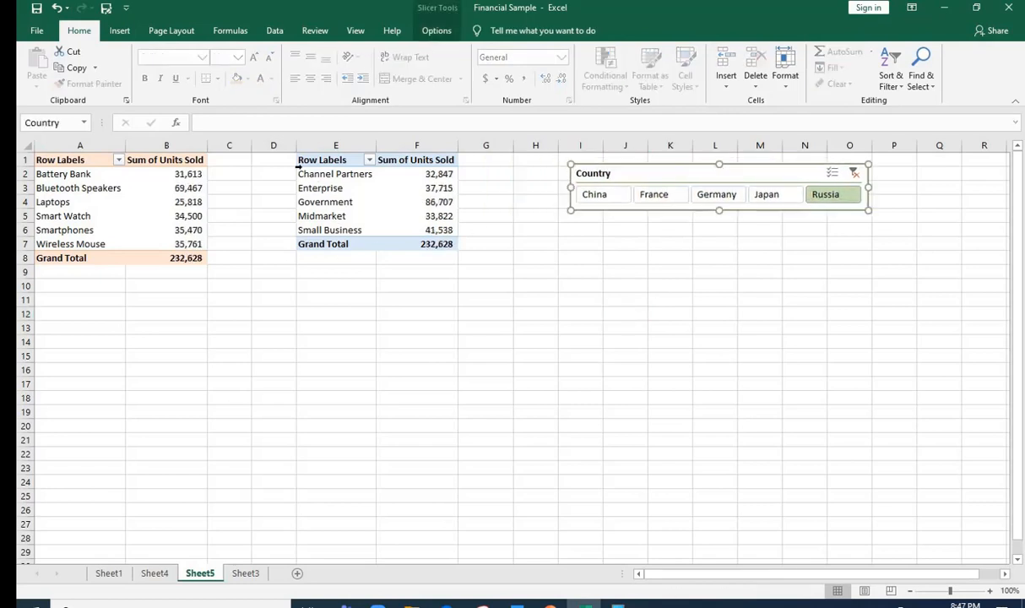
left_click_drag(253, 145, 247, 145)
right_click(247, 146)
left_click(294, 249)
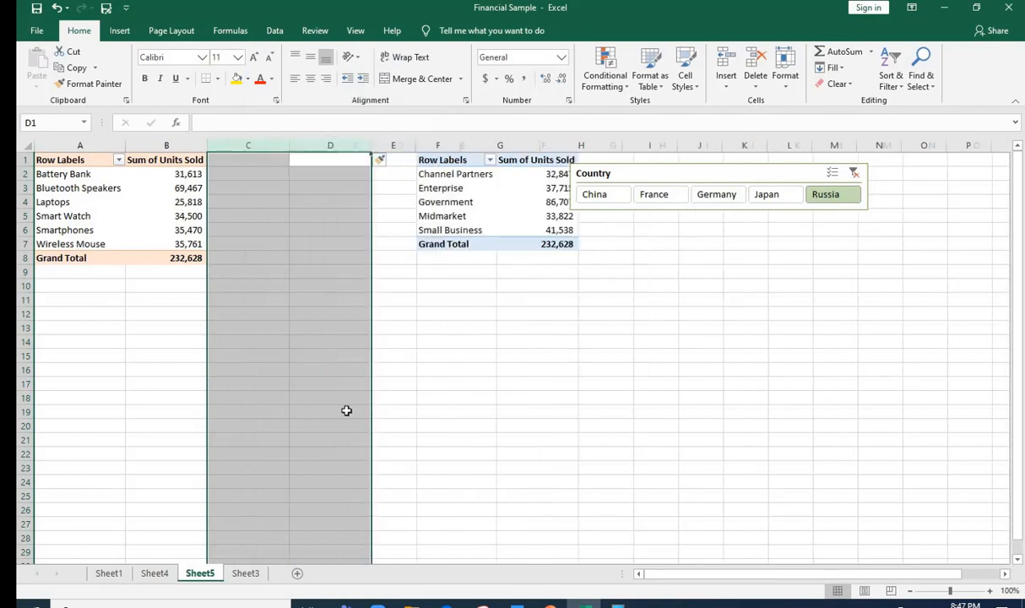
mouse_move(255, 145)
left_mouse_down()
mouse_move(278, 146)
mouse_move(251, 145)
left_mouse_up()
left_click(248, 311)
left_click(150, 211)
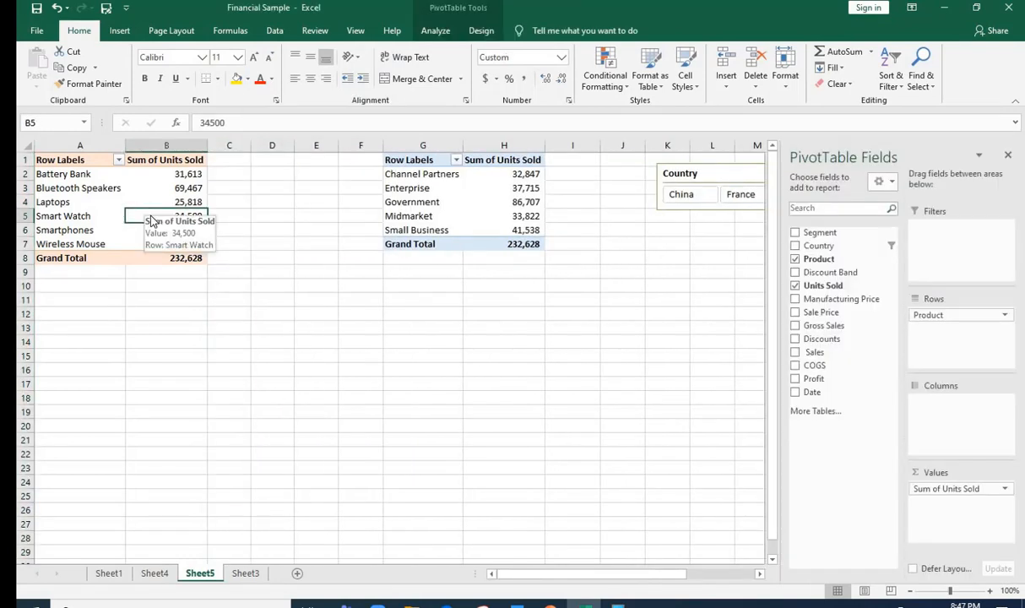
Step: Add Country above Product in the rows of the product PivotTable
left_click(88, 160)
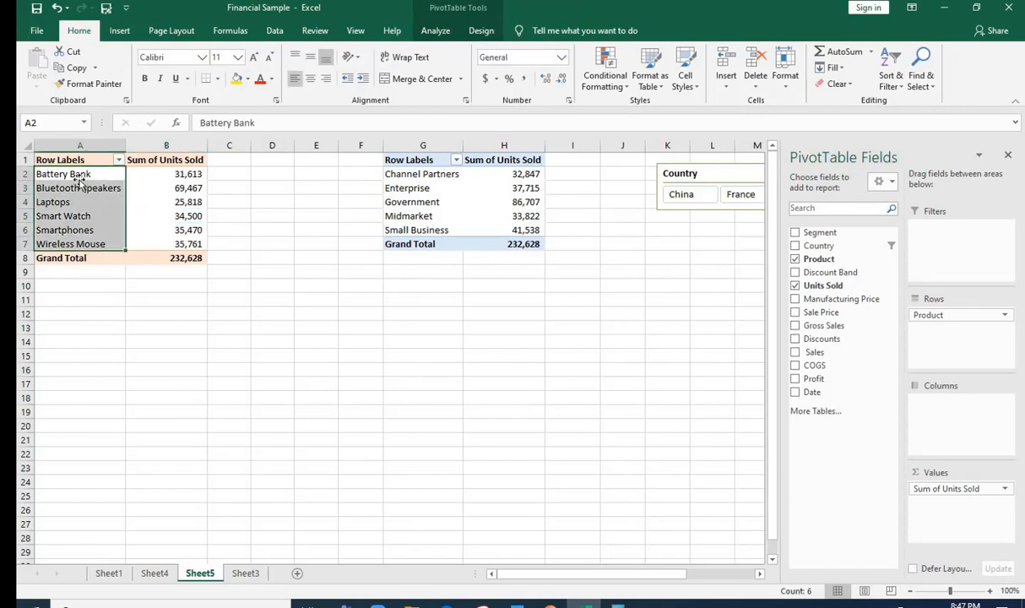
left_click(81, 175)
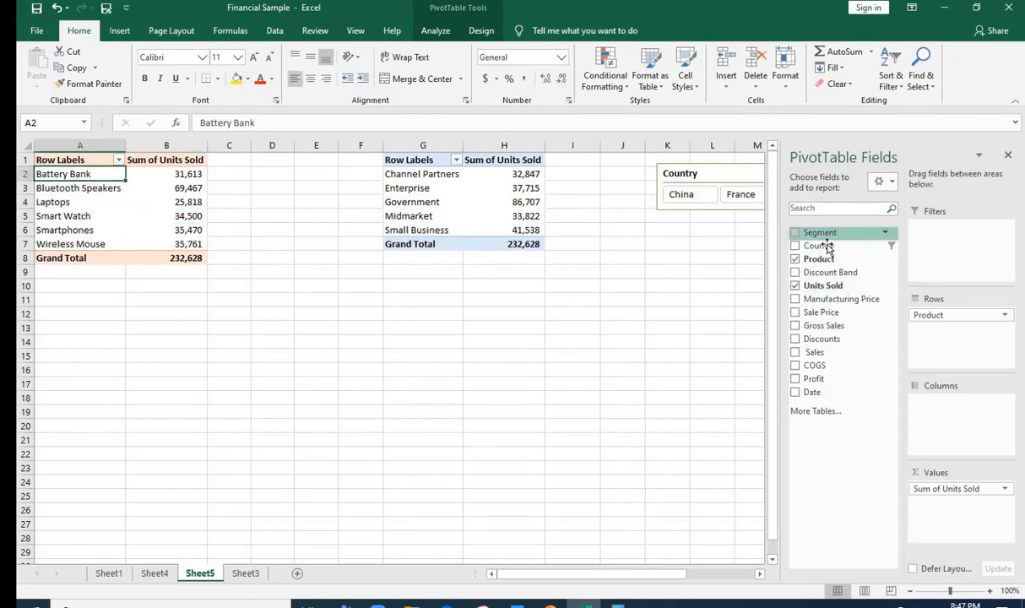
left_click_drag(828, 247, 944, 315)
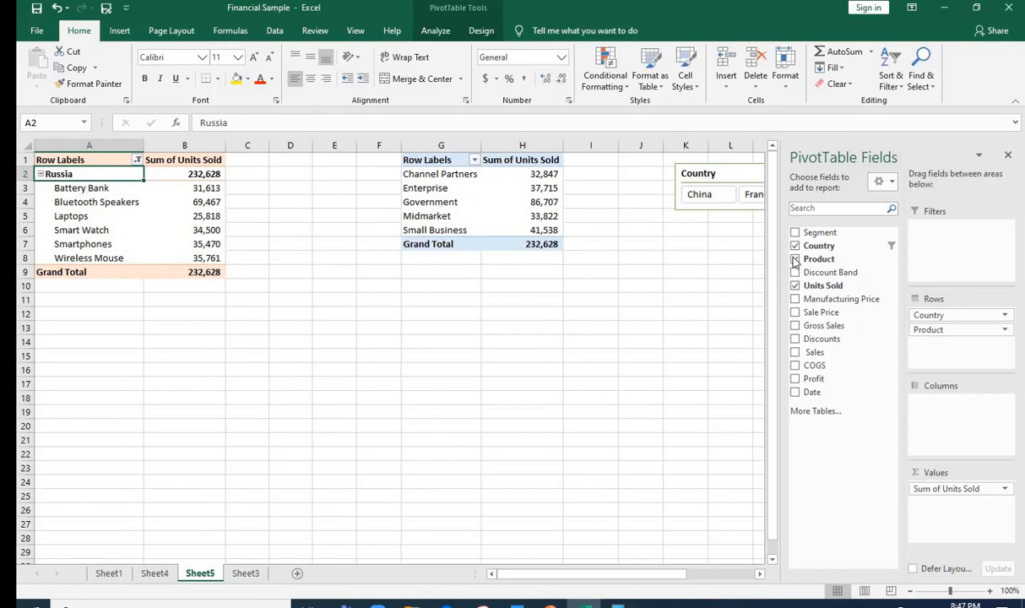
Step: Clear the Country slicer's filter and place the slicer beside the segment PivotTable, starting around column I, row 2
left_click_drag(718, 171, 451, 314)
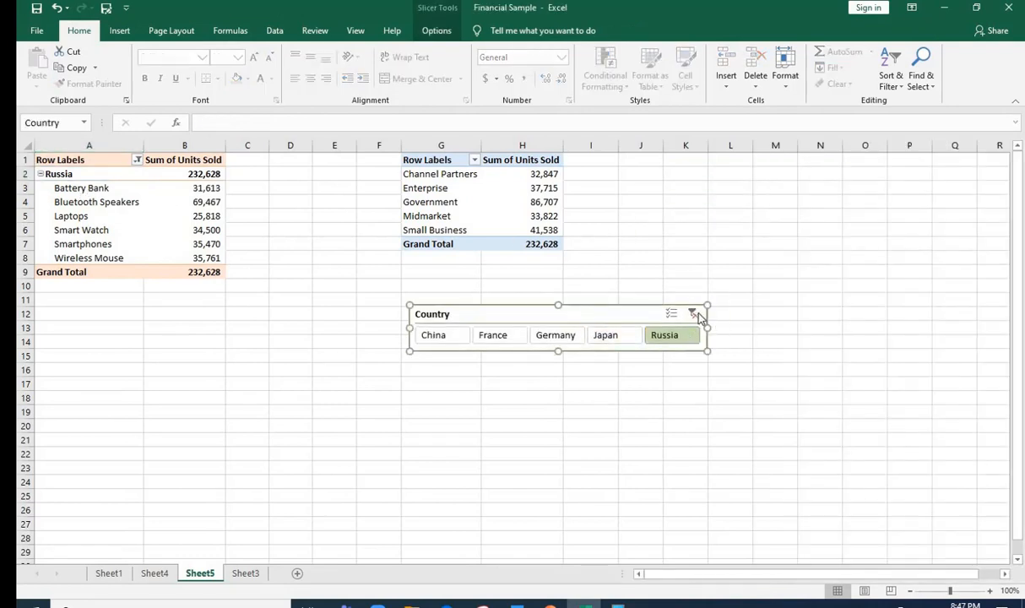
left_click(693, 313)
left_click_drag(602, 304, 796, 181)
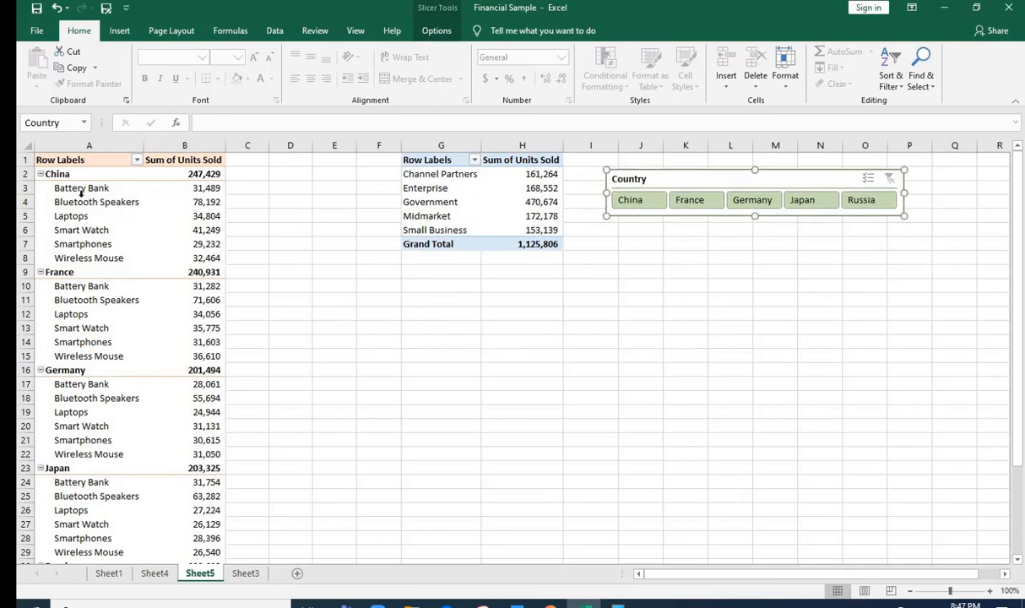
Step: Collapse the China, France, Germany and Japan groups one by one in the product PivotTable
left_click(76, 191)
left_click(98, 202)
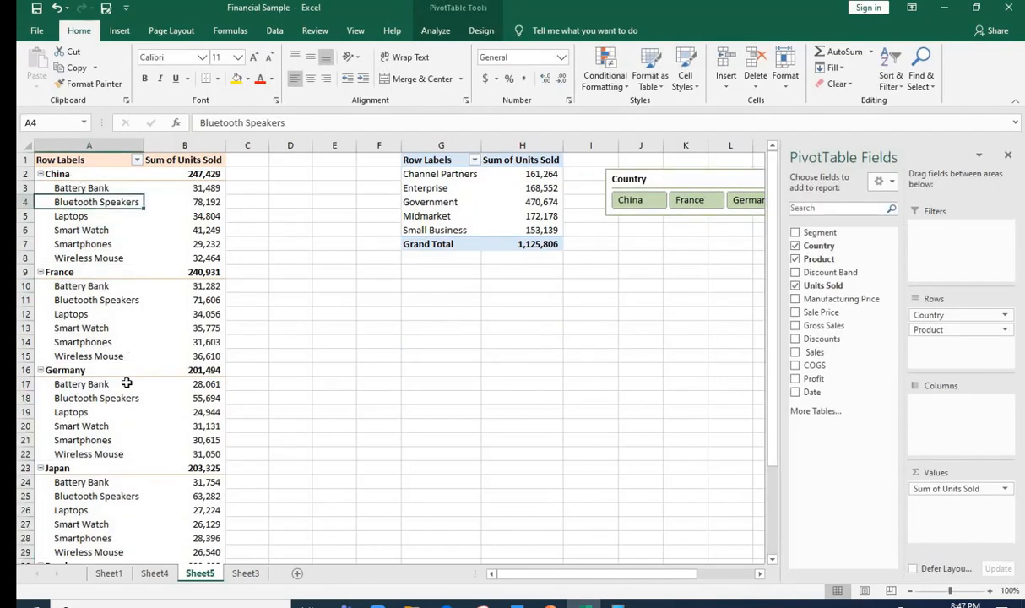
left_click(113, 257)
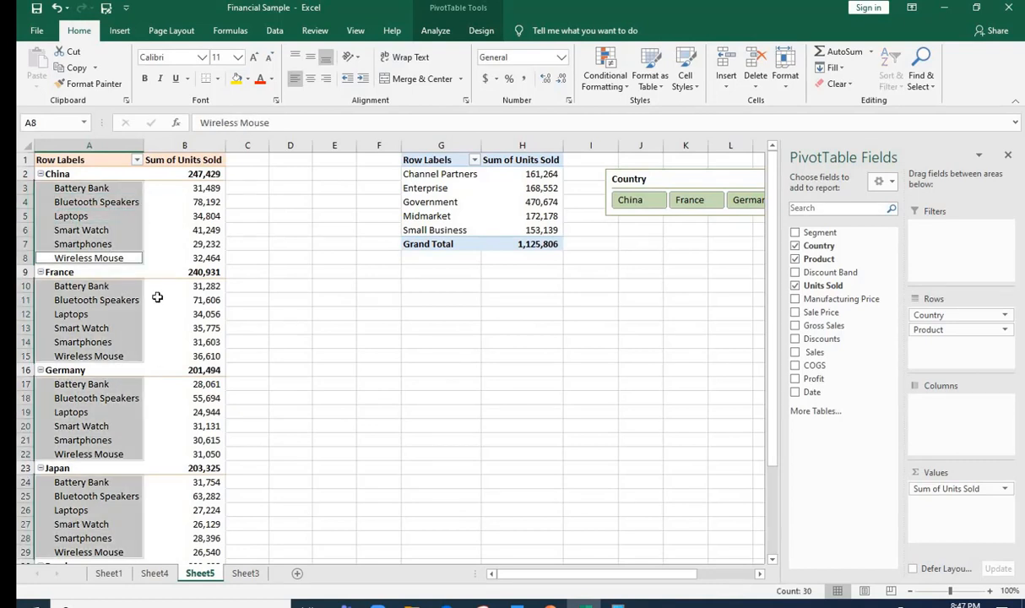
left_click(112, 205)
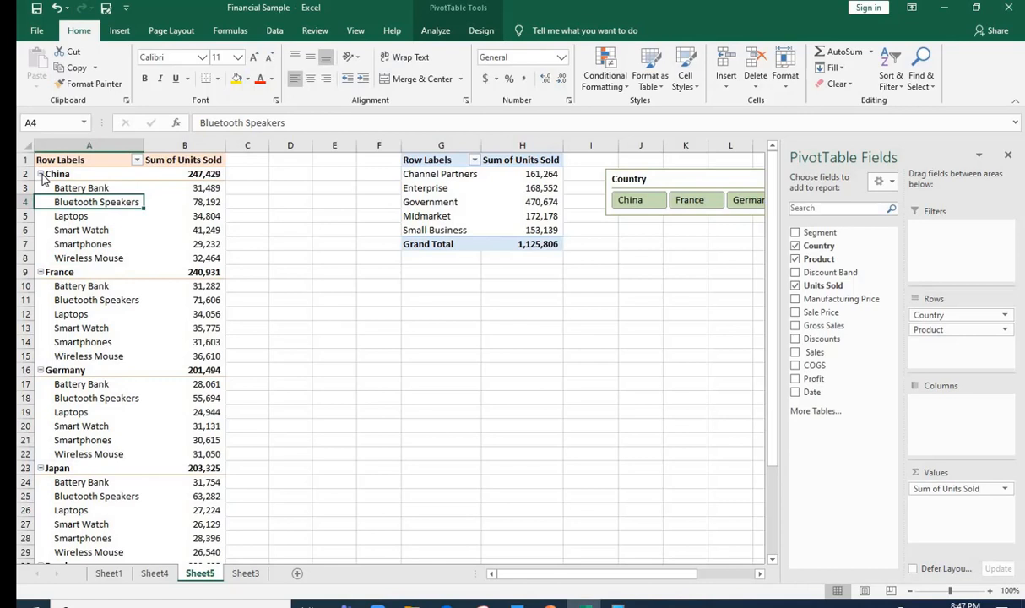
left_click(41, 174)
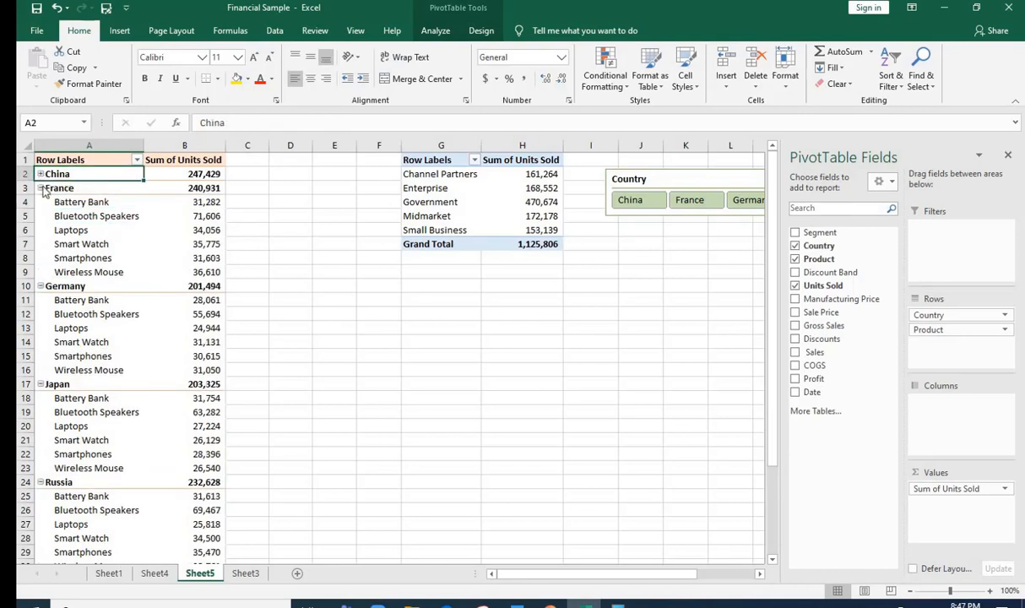
left_click(40, 187)
left_click(40, 202)
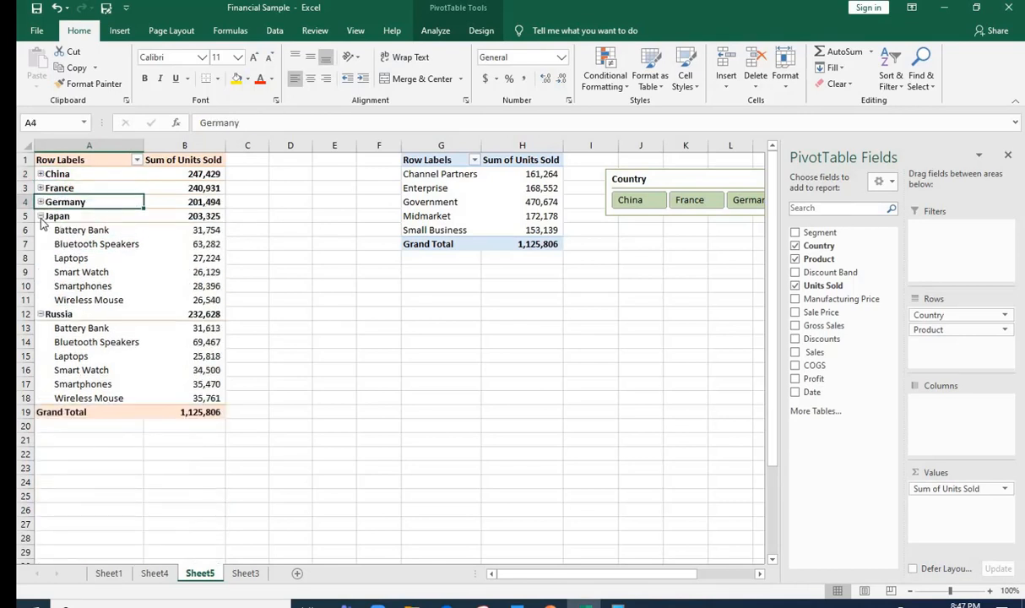
left_click(41, 216)
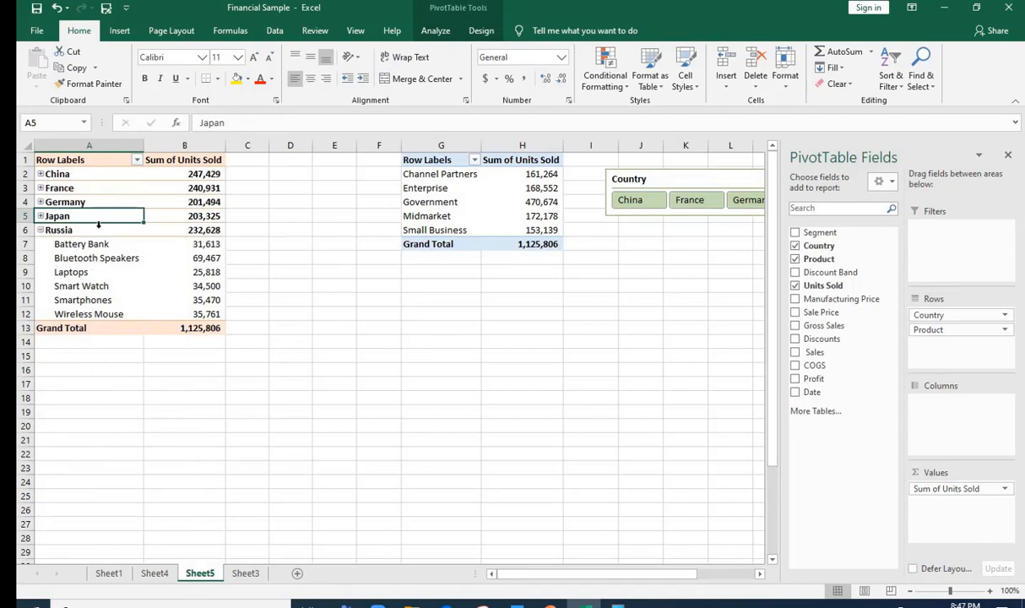
Step: Collapse the entire Country field in the product PivotTable
right_click(105, 188)
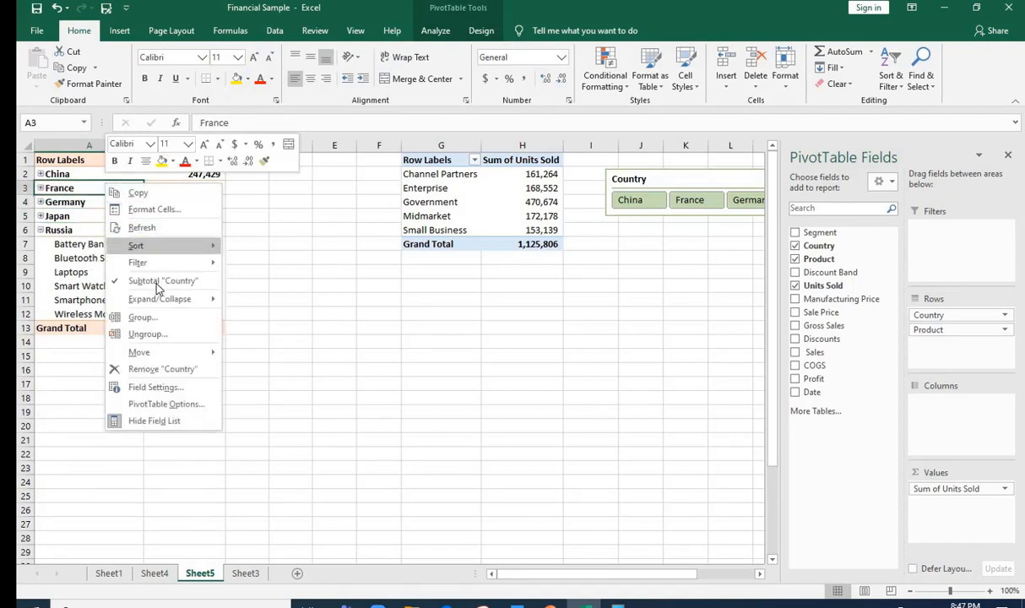
mouse_move(173, 305)
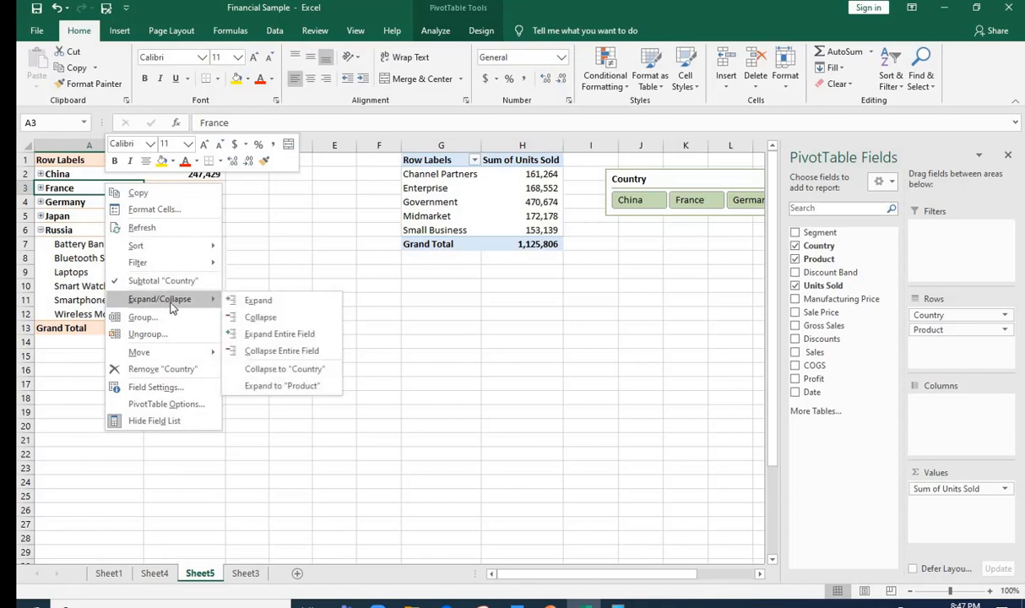
left_click(275, 352)
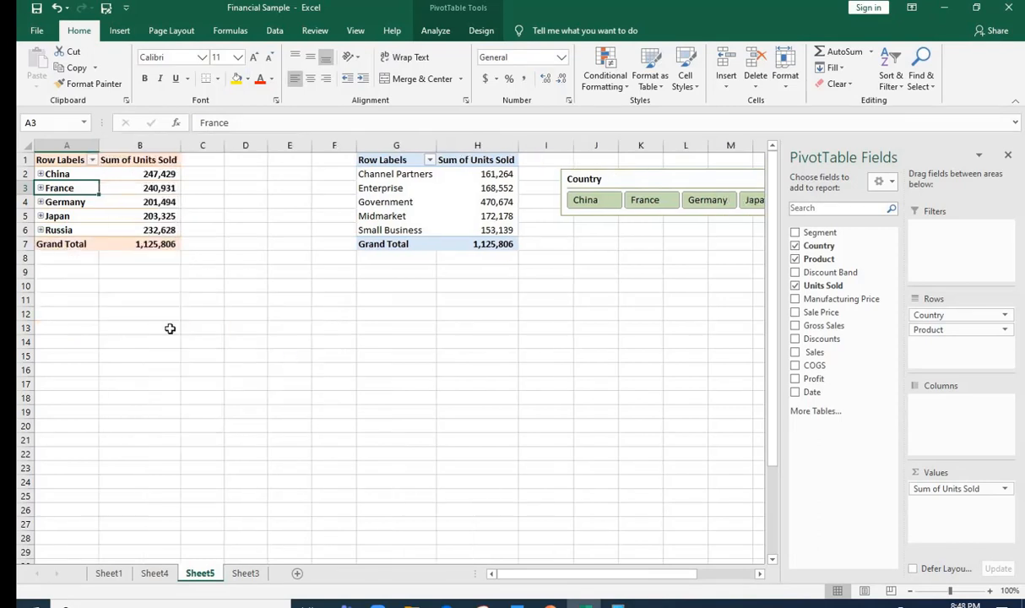
Step: Expand the Germany group and the entire Country field so every country lists its products
right_click(106, 188)
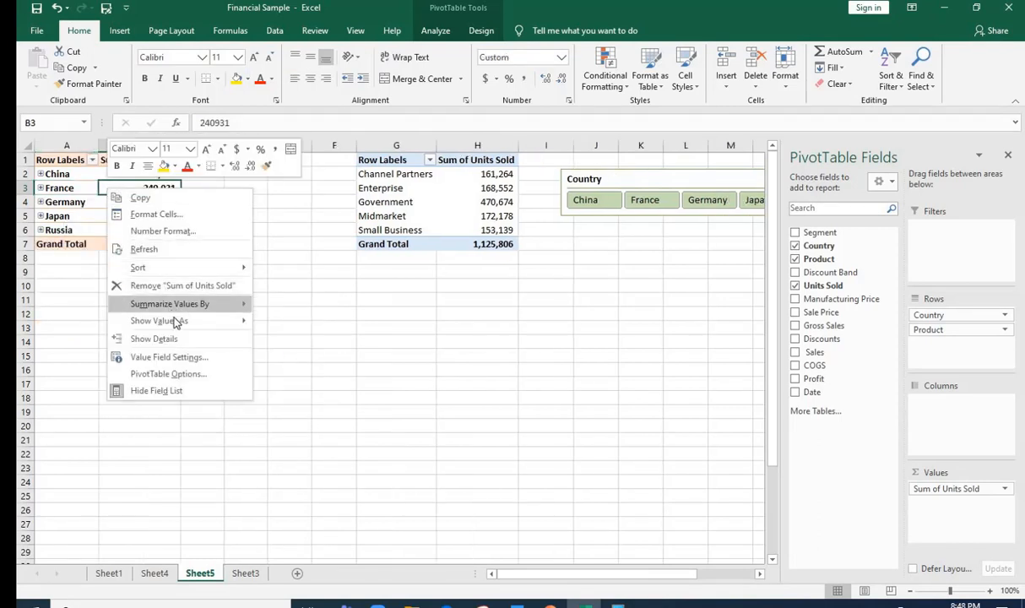
left_click(72, 202)
right_click(71, 202)
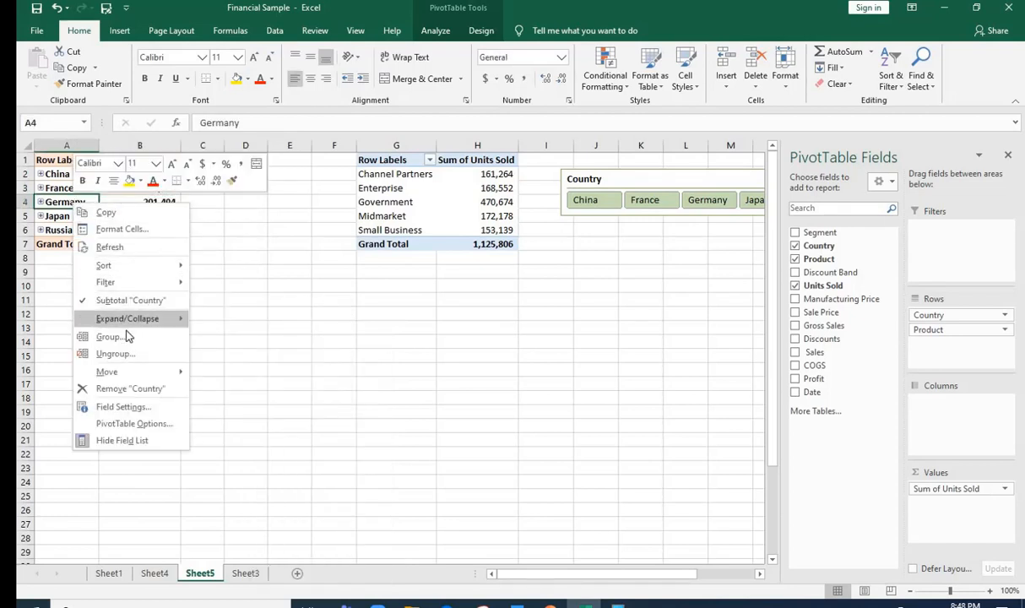
mouse_move(132, 321)
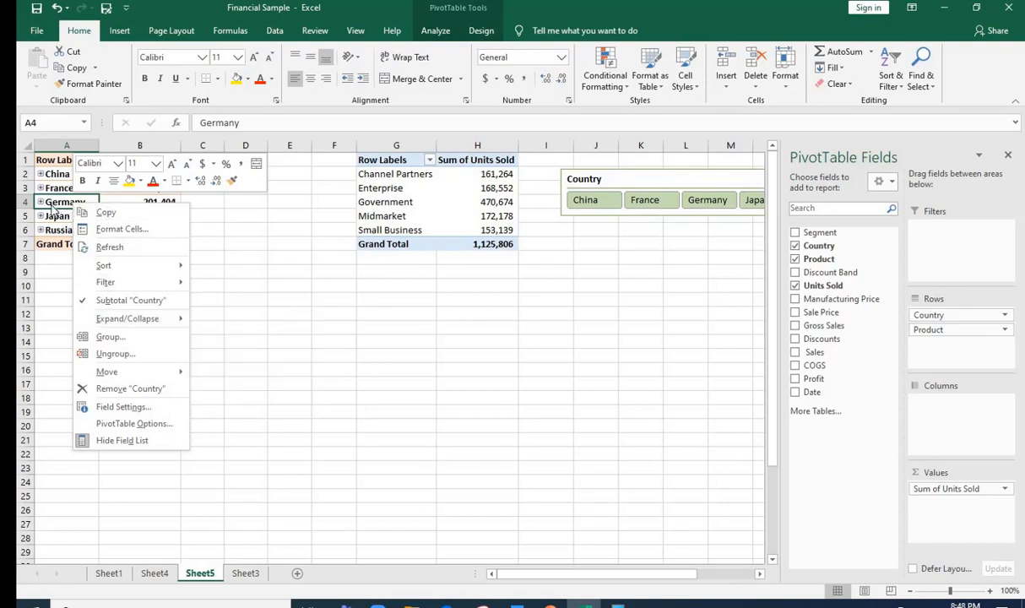
mouse_move(189, 327)
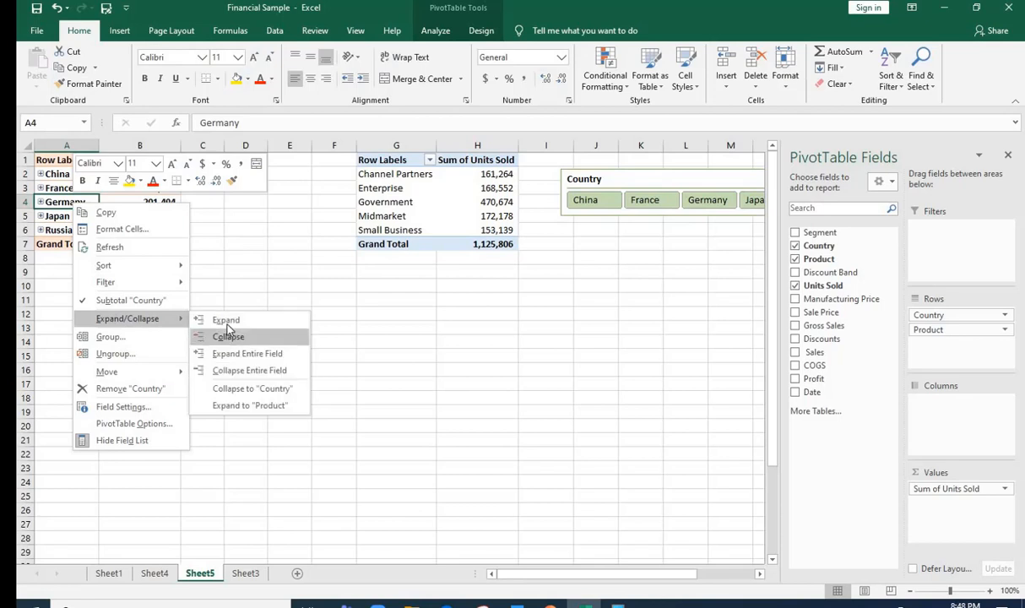
left_click(218, 319)
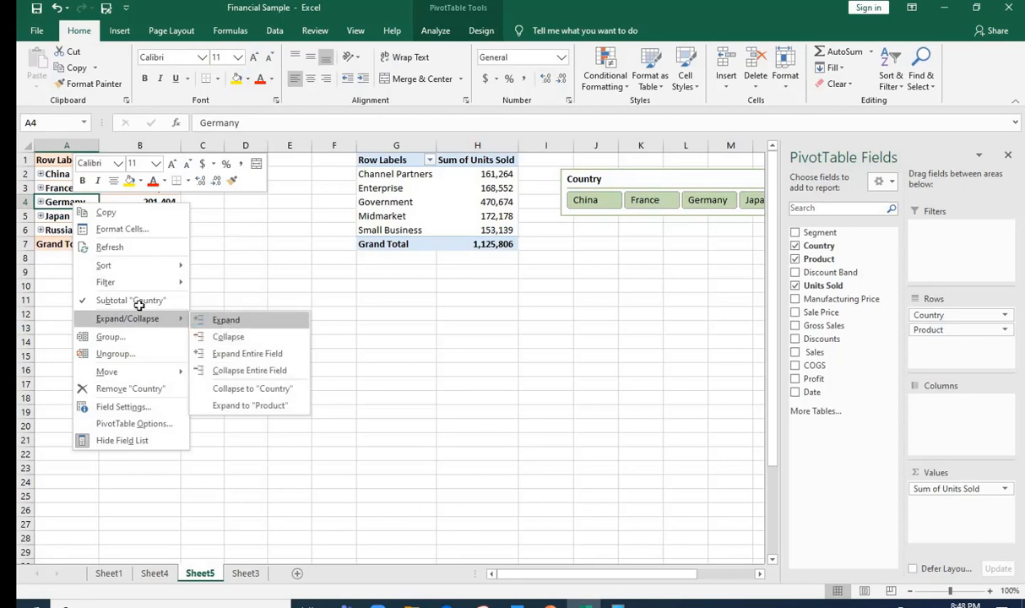
right_click(76, 202)
mouse_move(125, 319)
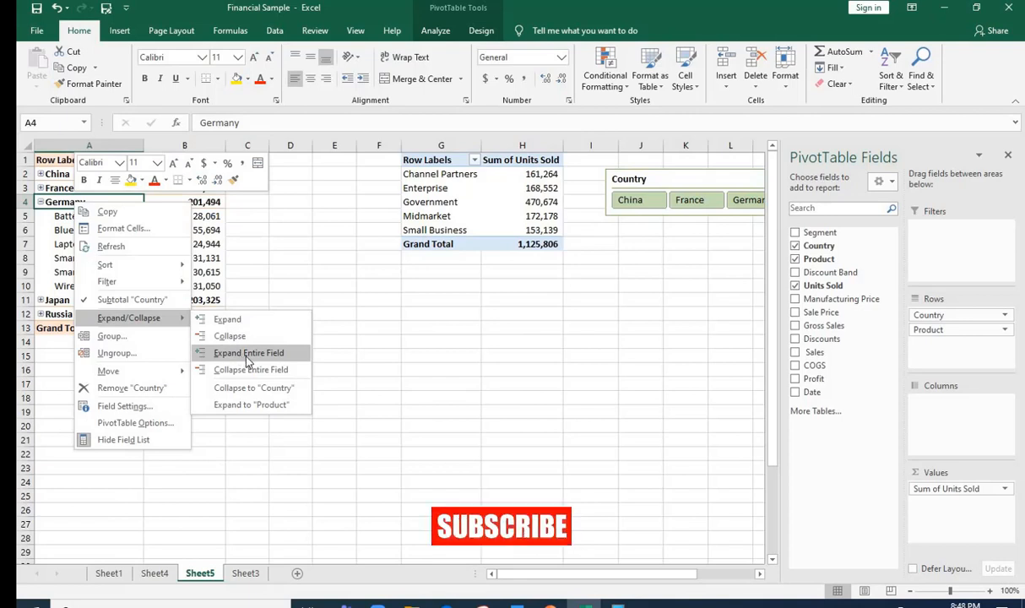
left_click(244, 354)
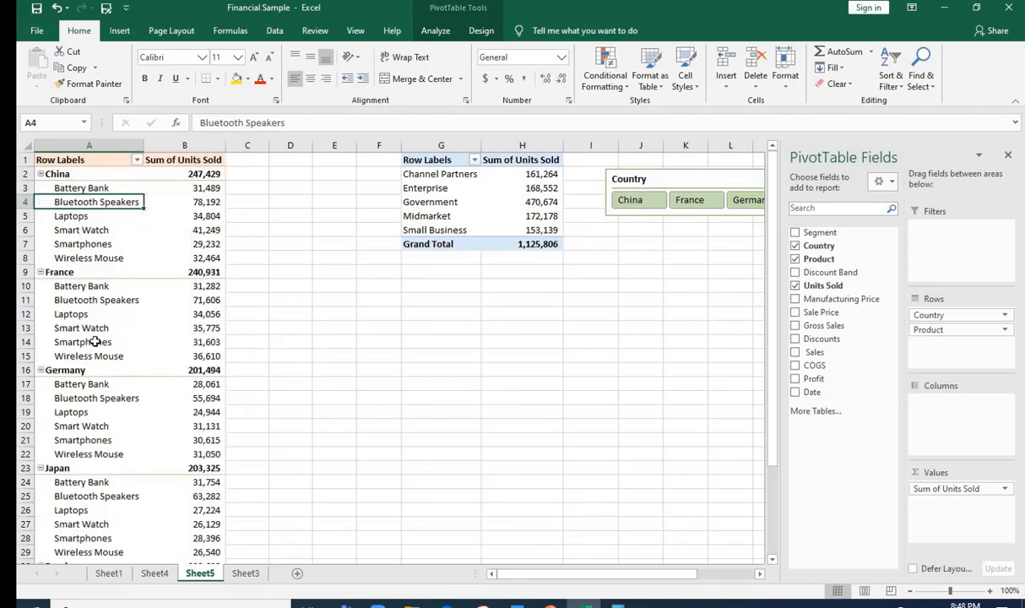
left_click(113, 315)
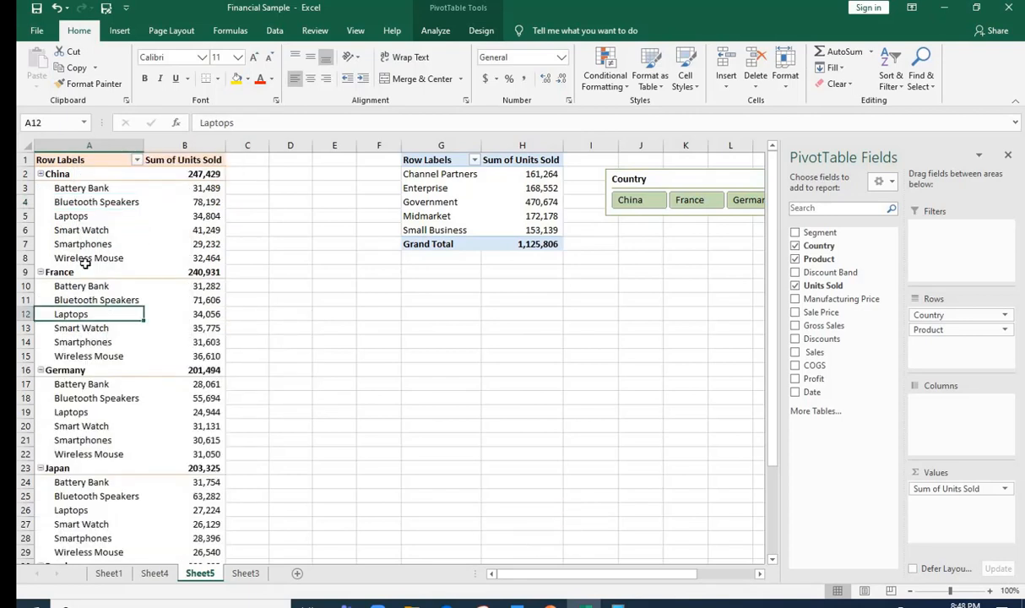
left_click(84, 257)
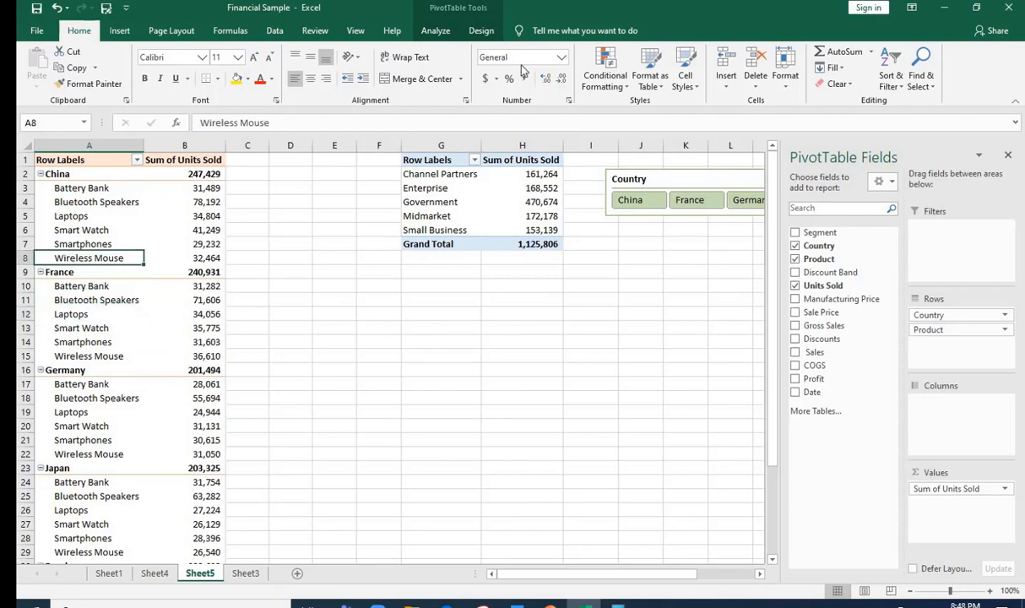
left_click(480, 32)
left_click(436, 32)
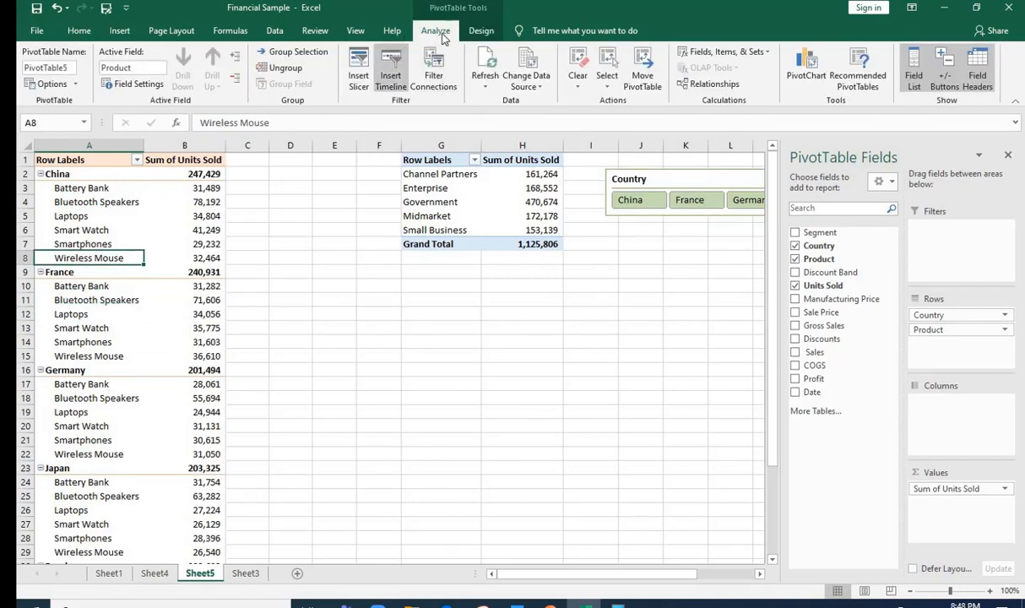
left_click(473, 32)
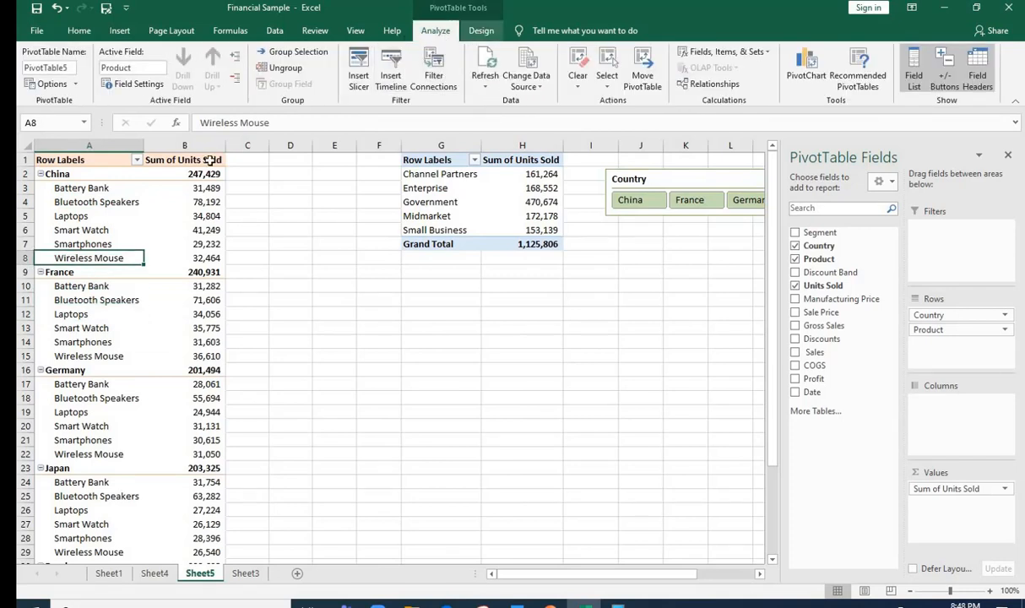
left_click(65, 175)
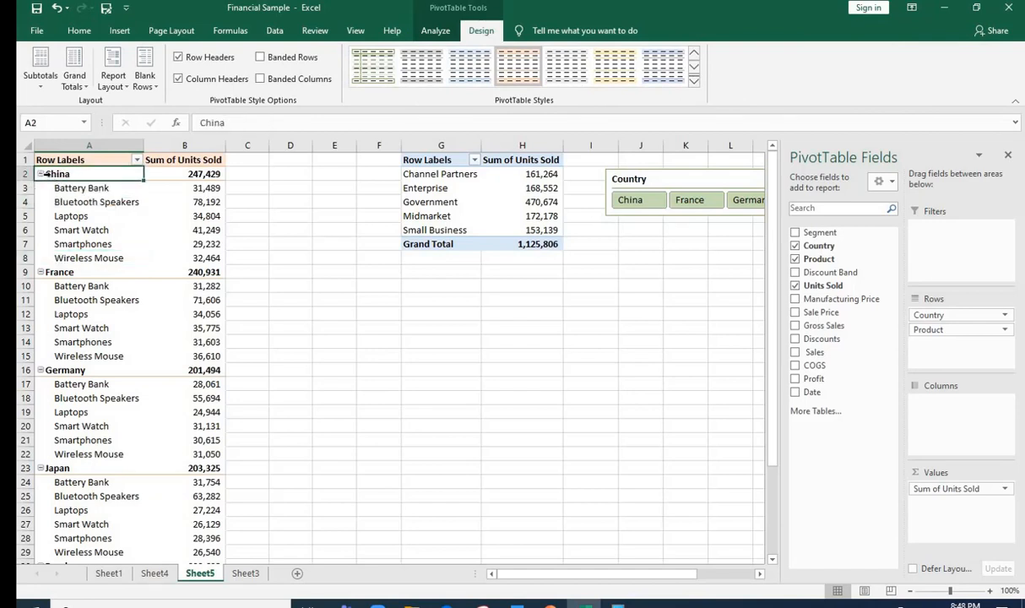
left_click(88, 242)
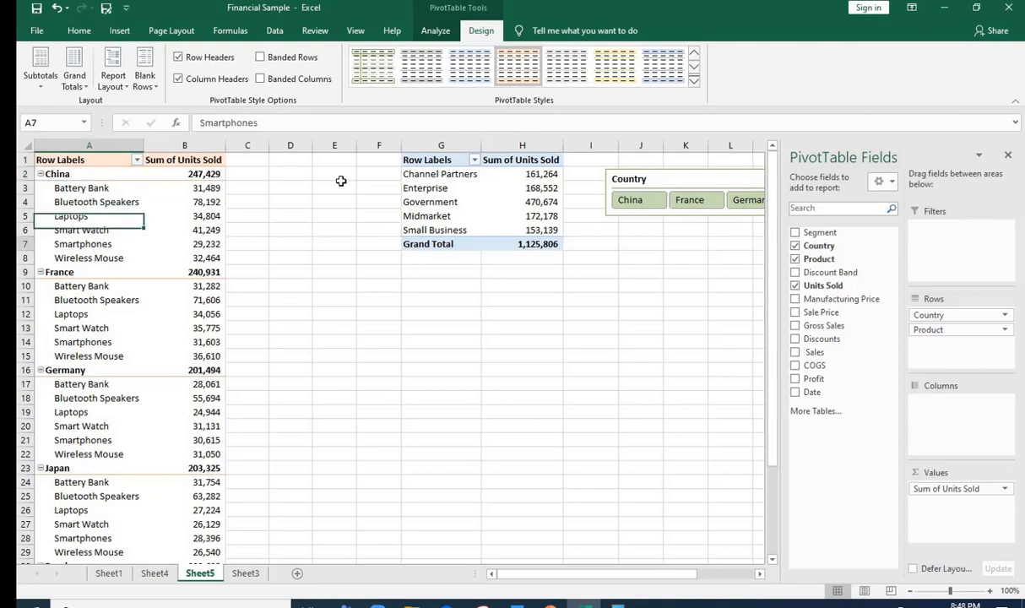
Step: Hide the expand/collapse (+/-) buttons of the product PivotTable and show them again
left_click(438, 32)
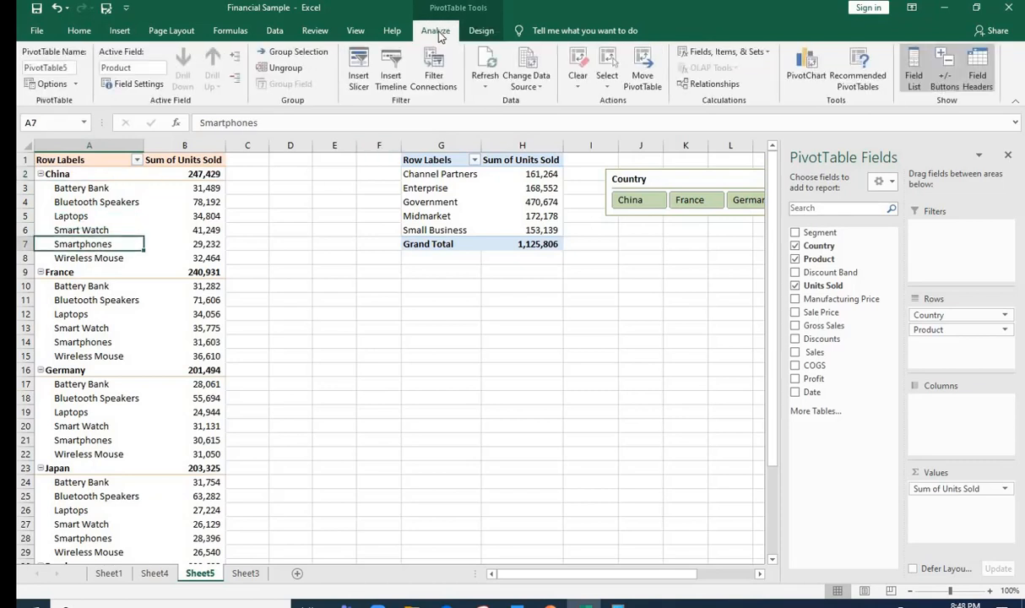
left_click(147, 228)
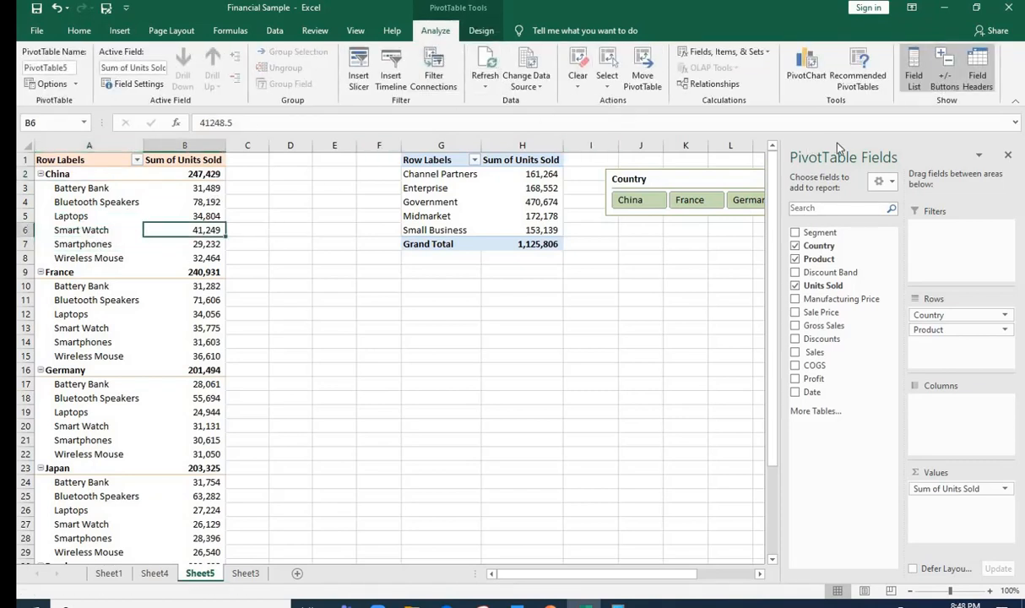
left_click(946, 69)
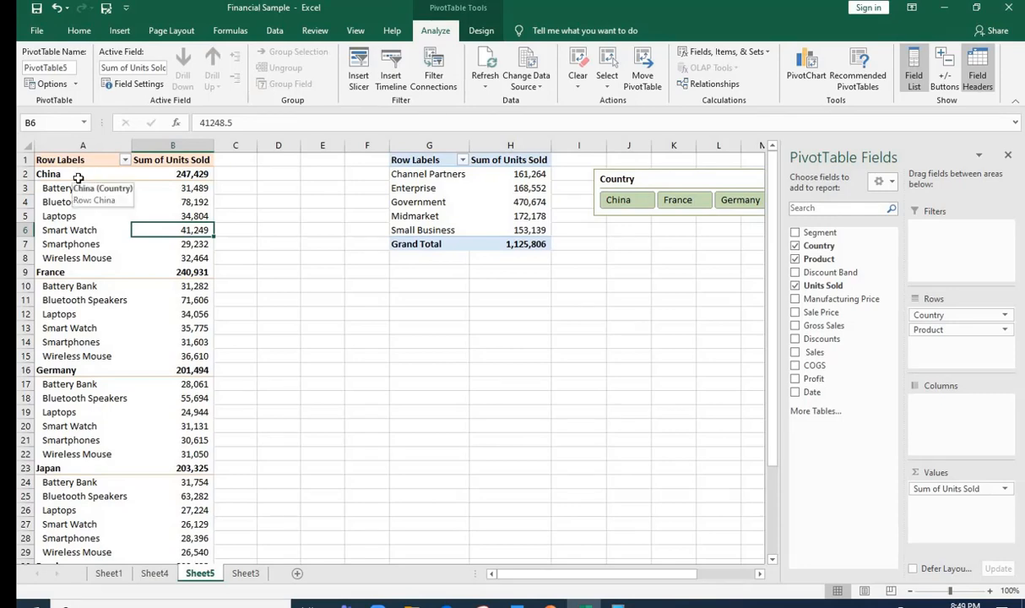
scroll(92, 372, "down", 4)
scroll(88, 389, "up", 4)
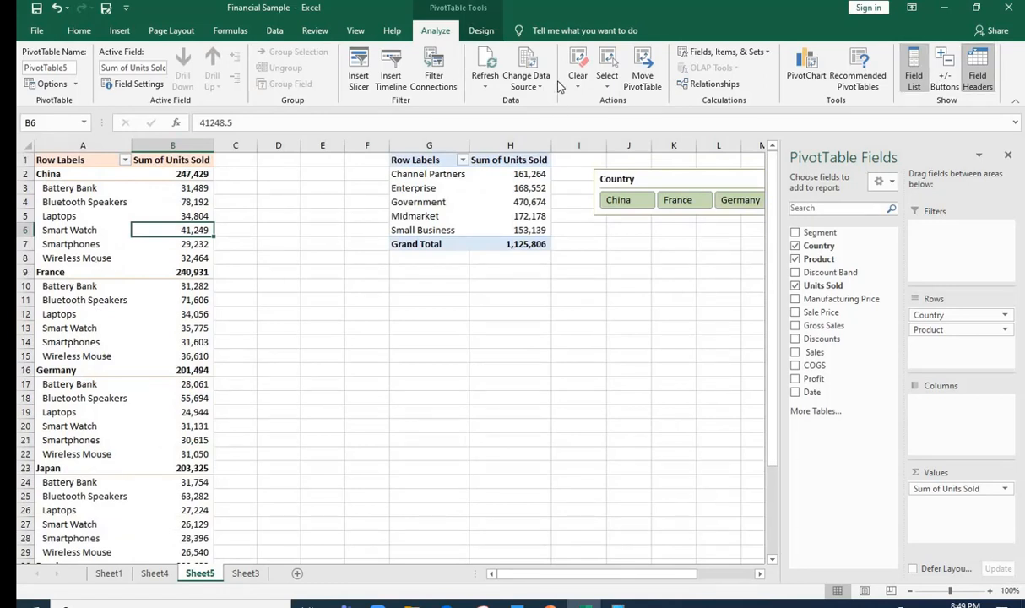
left_click(945, 74)
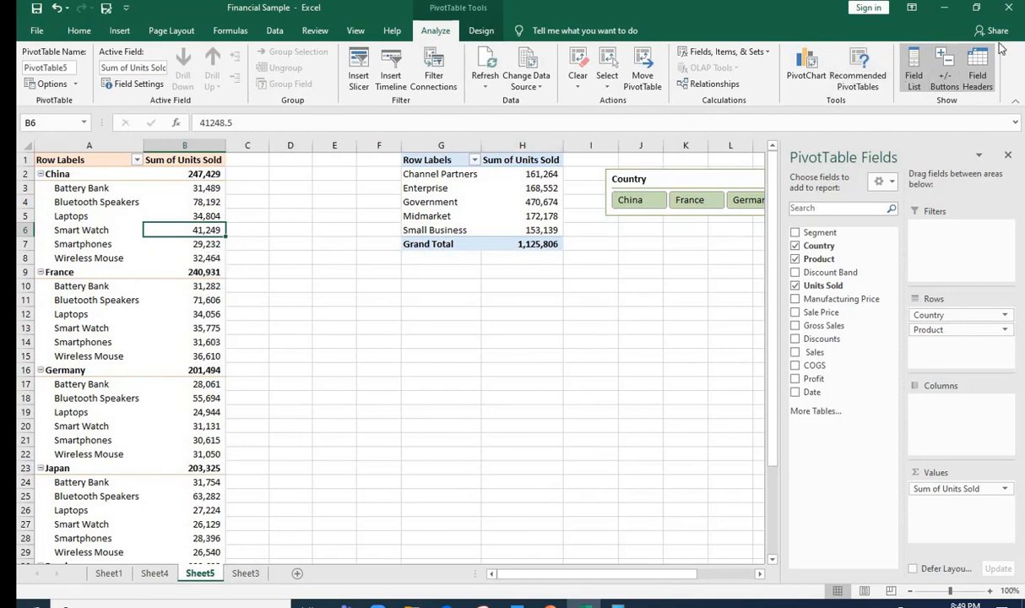
Step: Change the report layout of the product PivotTable to tabular form so Country and Product have separate columns
left_click(93, 207)
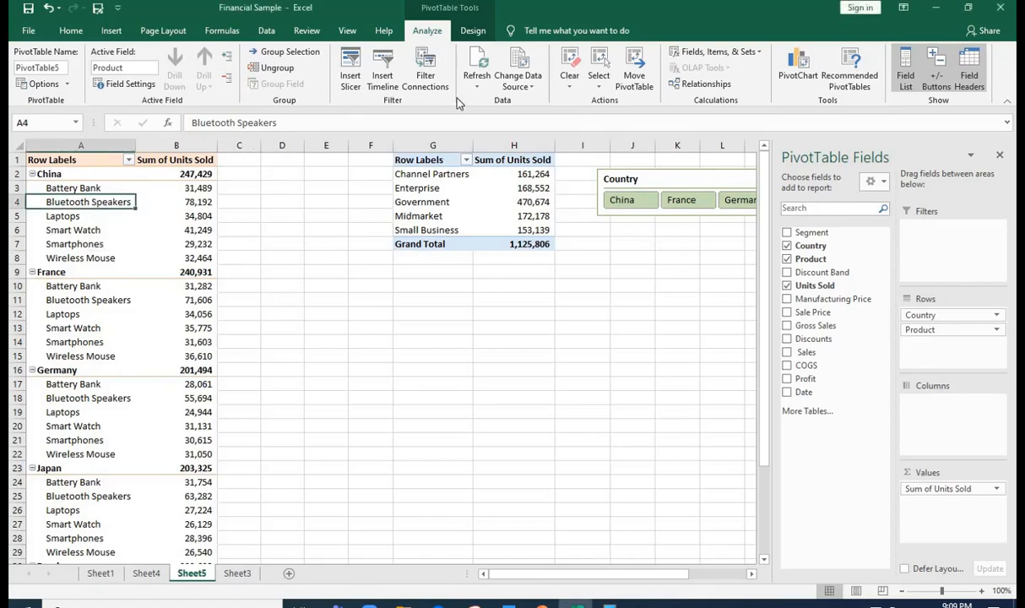
left_click(472, 33)
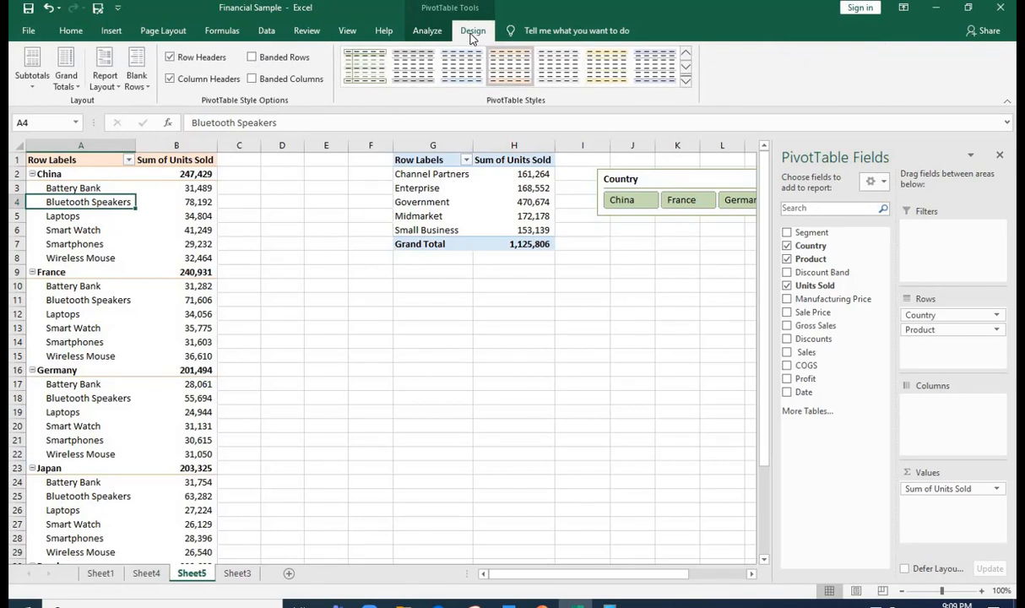
left_click(123, 87)
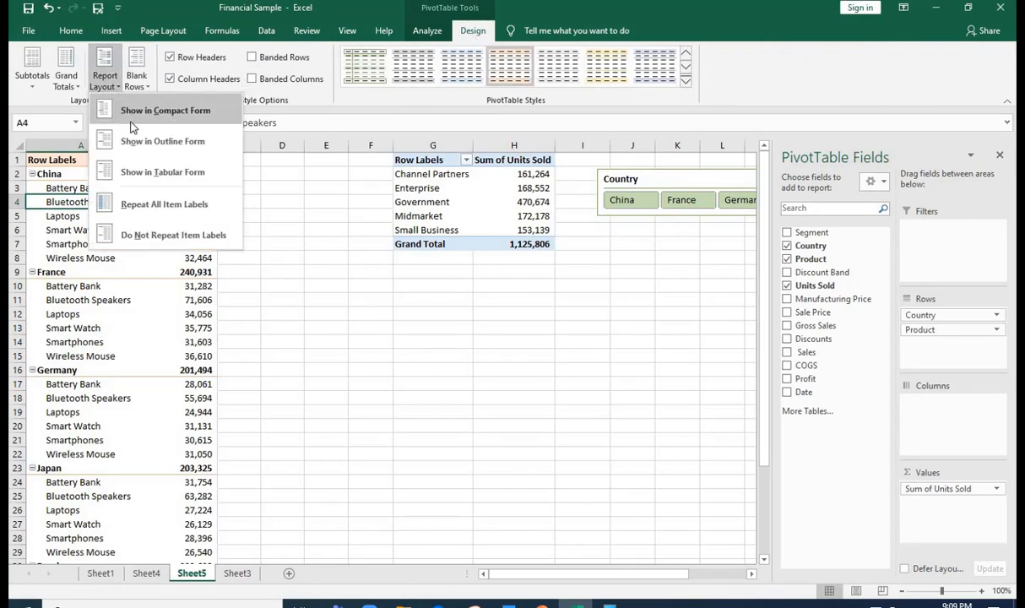
left_click(149, 179)
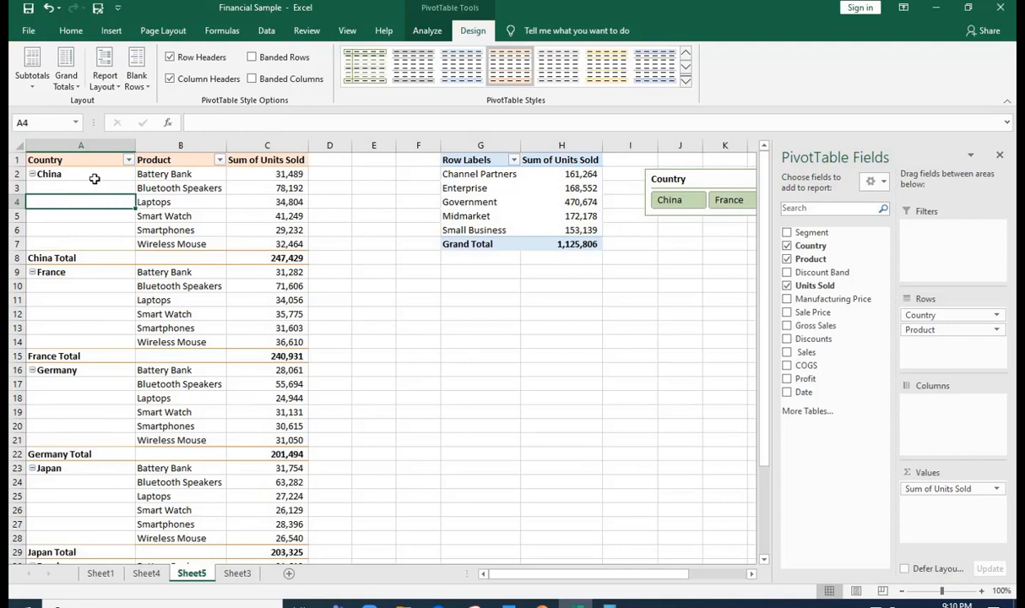
Step: Repeat all item labels in the tabular PivotTable so the country name fills every product row
left_click_drag(94, 187, 84, 240)
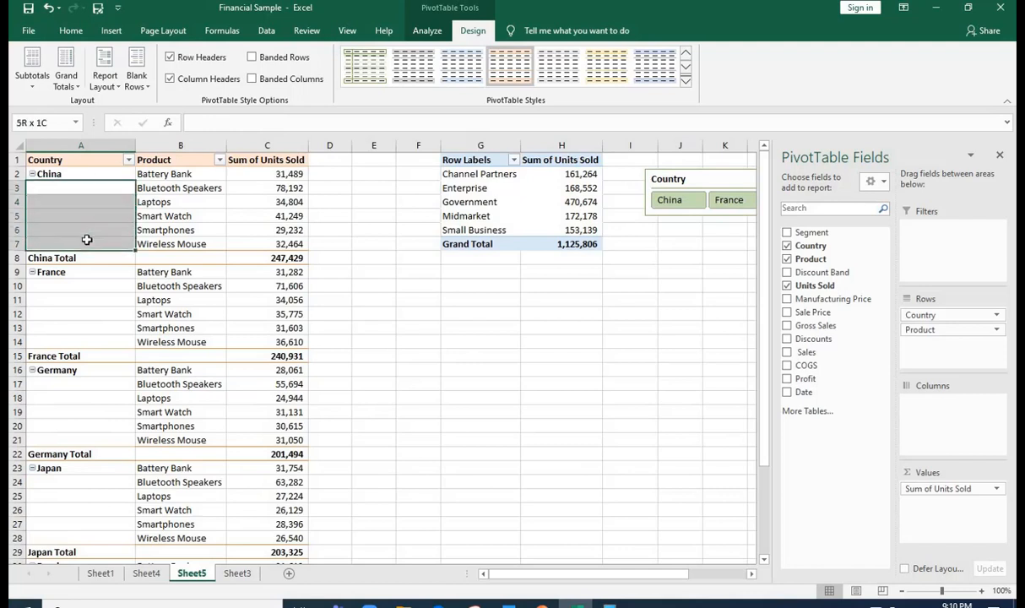
left_click_drag(135, 211, 128, 202)
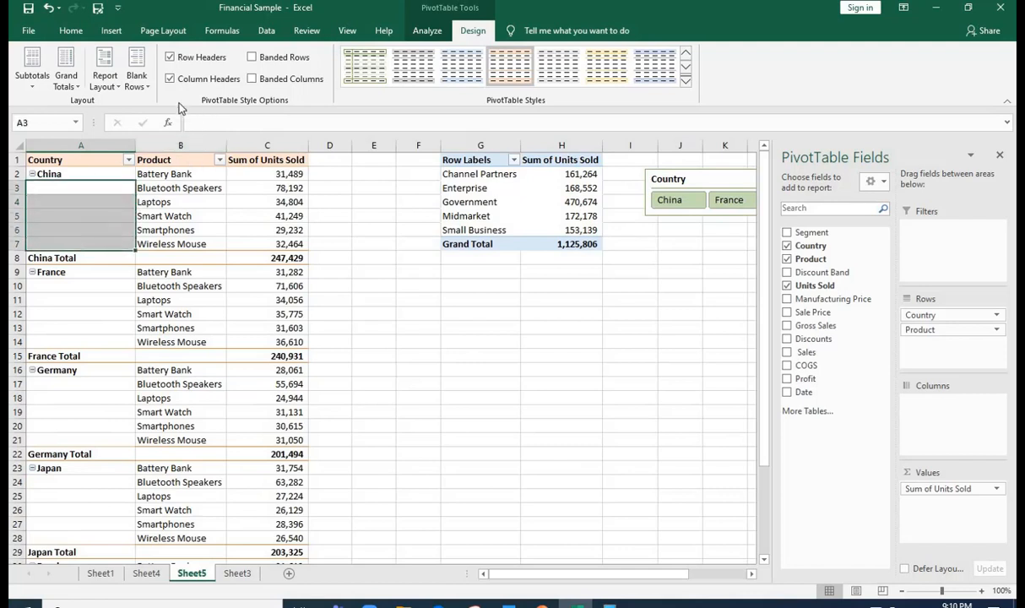
left_click(110, 84)
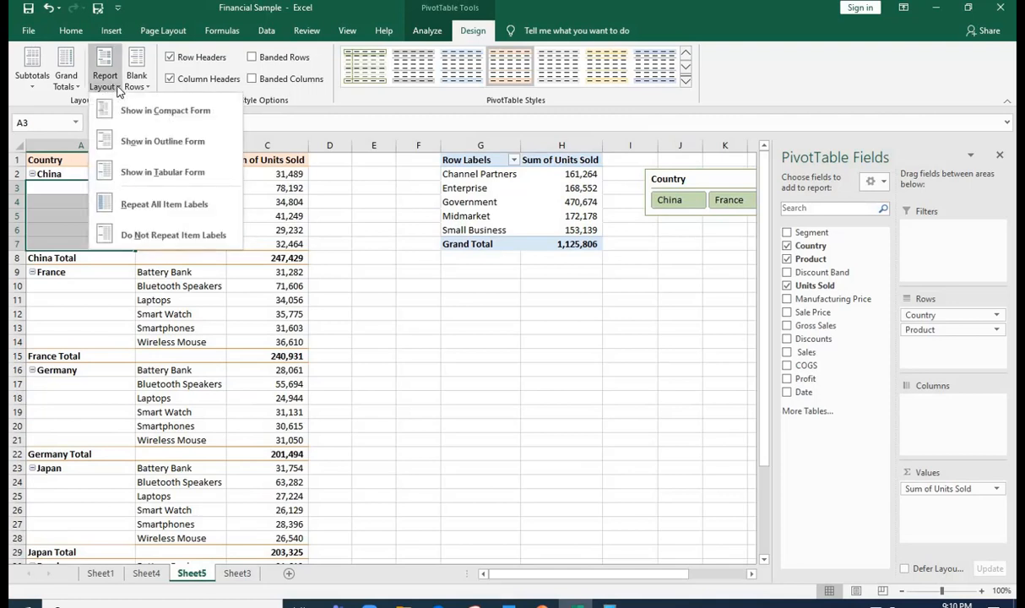
left_click(161, 215)
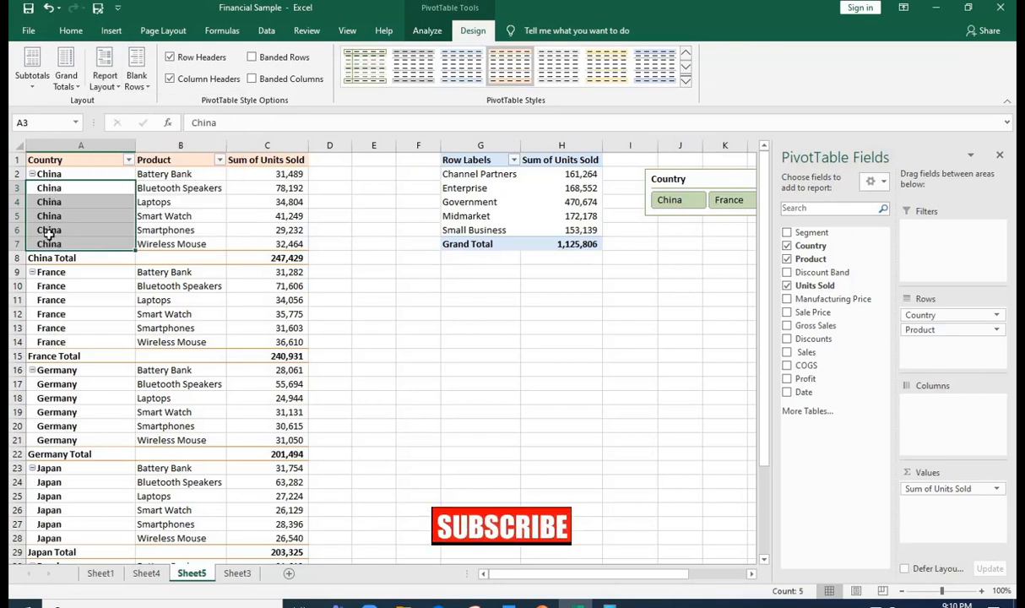
Step: Remove the Country subtotals from the product PivotTable and review the list down to the grand total
left_click_drag(51, 257, 188, 259)
right_click(88, 258)
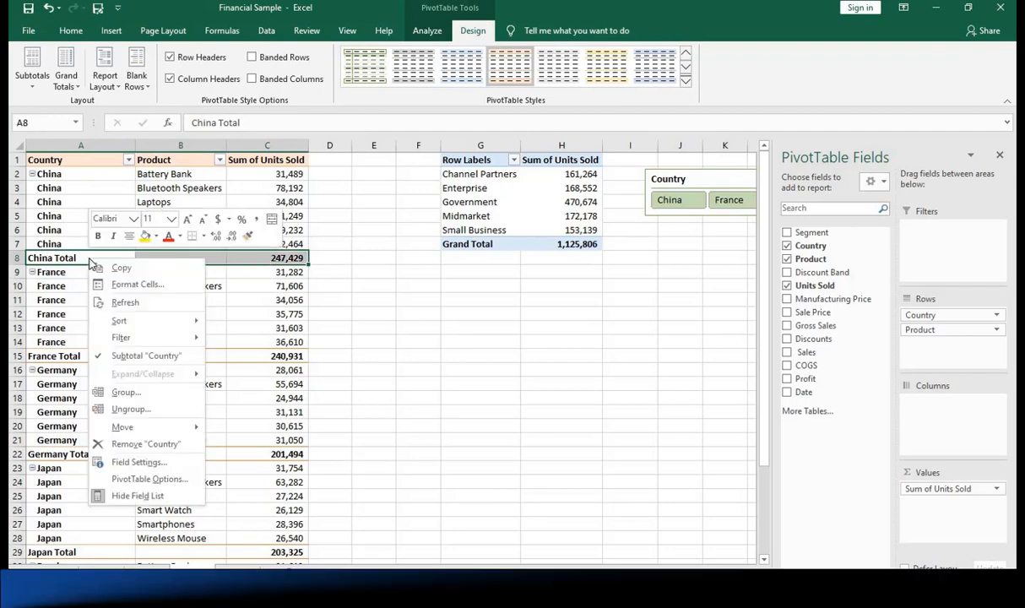
left_click(120, 358)
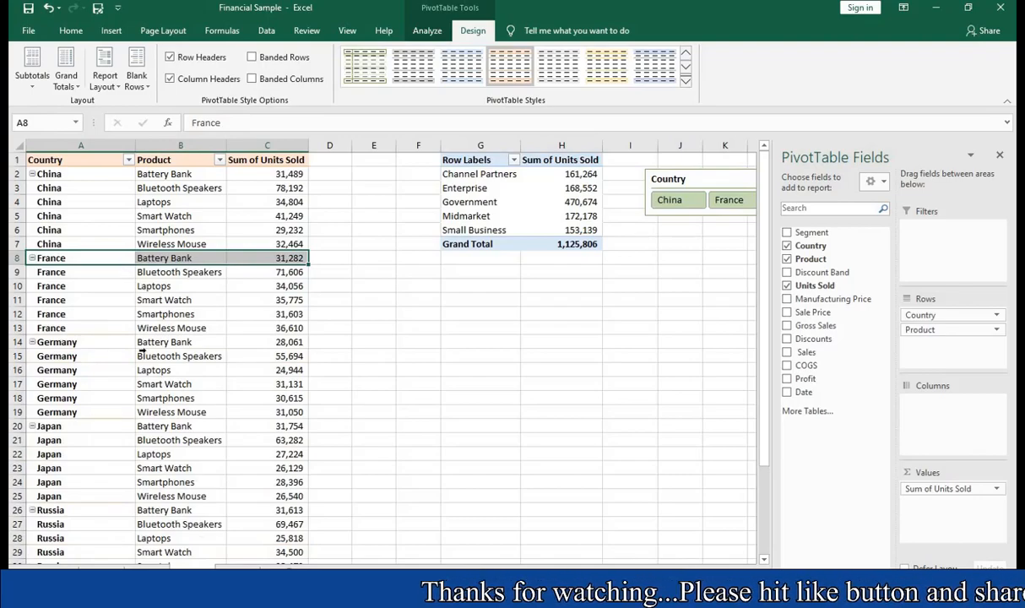
scroll(152, 376, "down", 3)
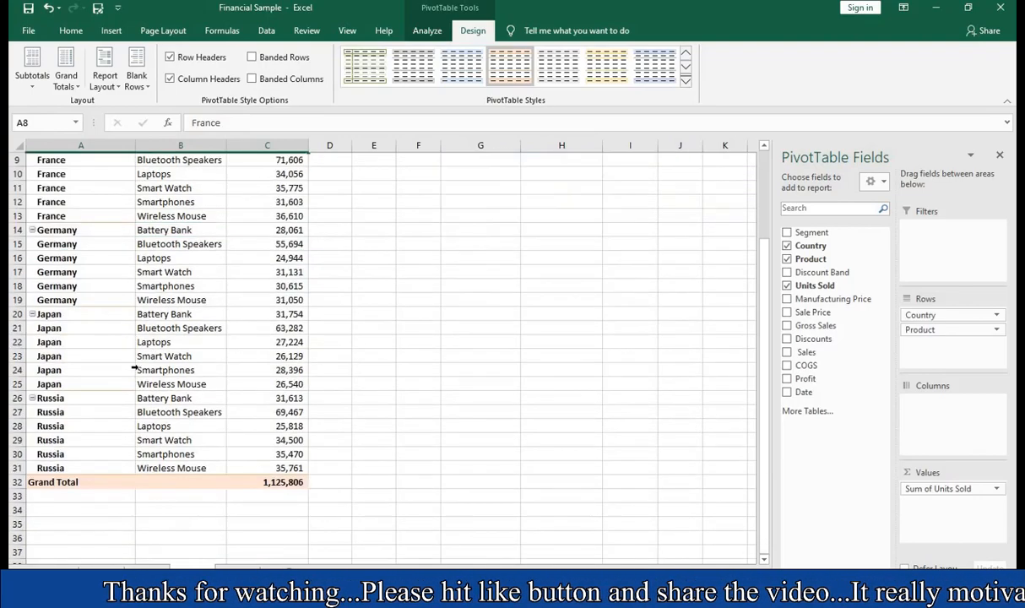
scroll(134, 368, "up", 3)
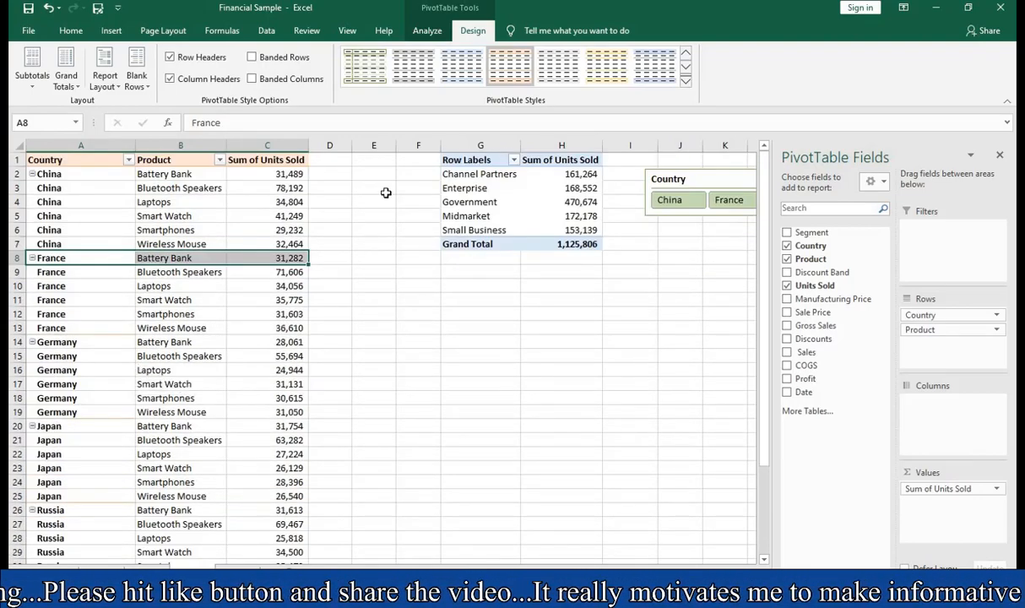